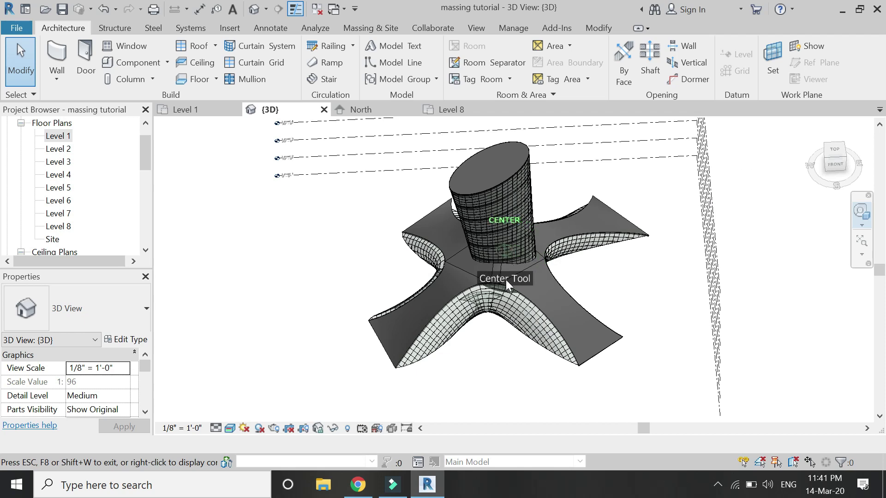
left_click_drag(531, 329, 378, 306)
key("Escape")
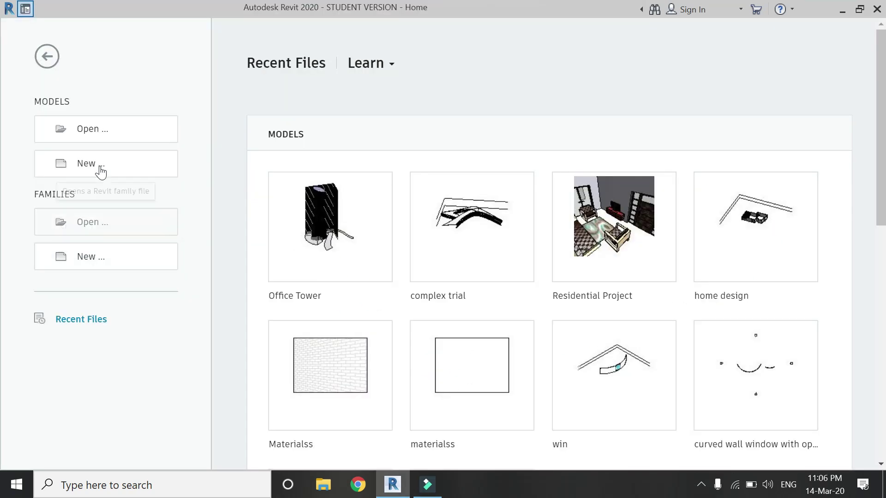
Create a new project from the Architectural Template
left_click(99, 164)
left_click(341, 212)
left_click(356, 241)
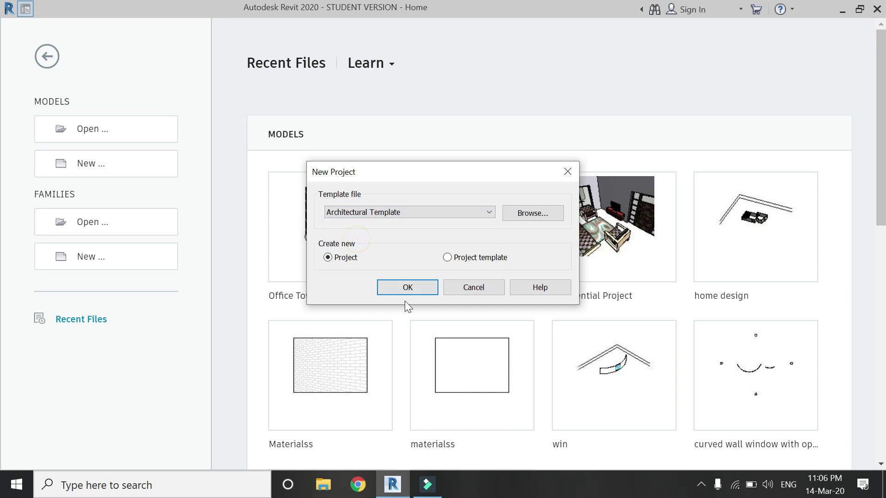
left_click(403, 290)
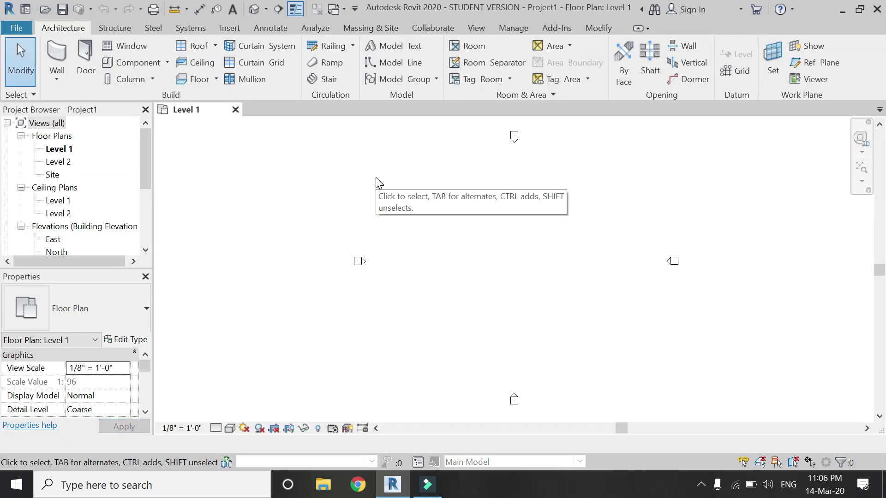
Start an in-place mass named Mass 1
left_click(359, 30)
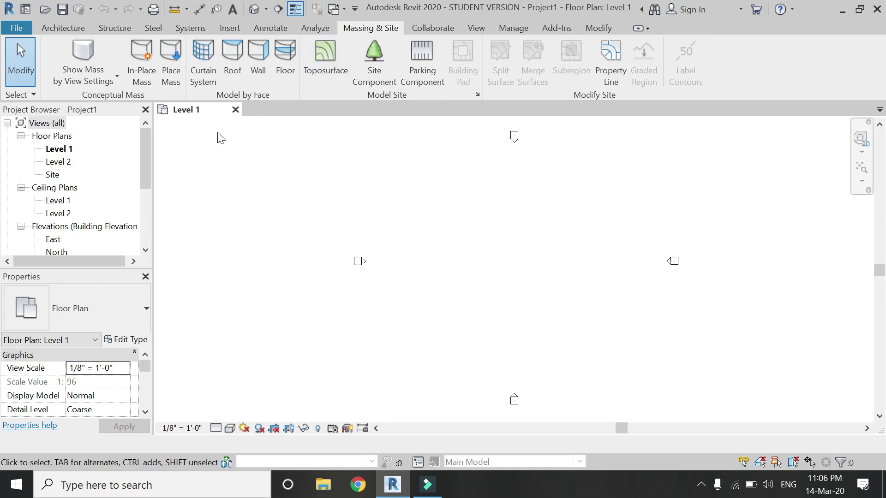
left_click(140, 77)
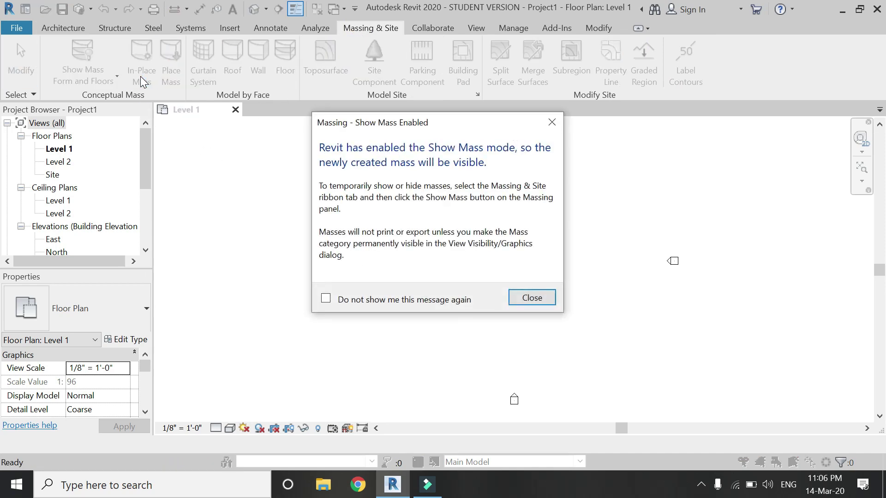
left_click(533, 298)
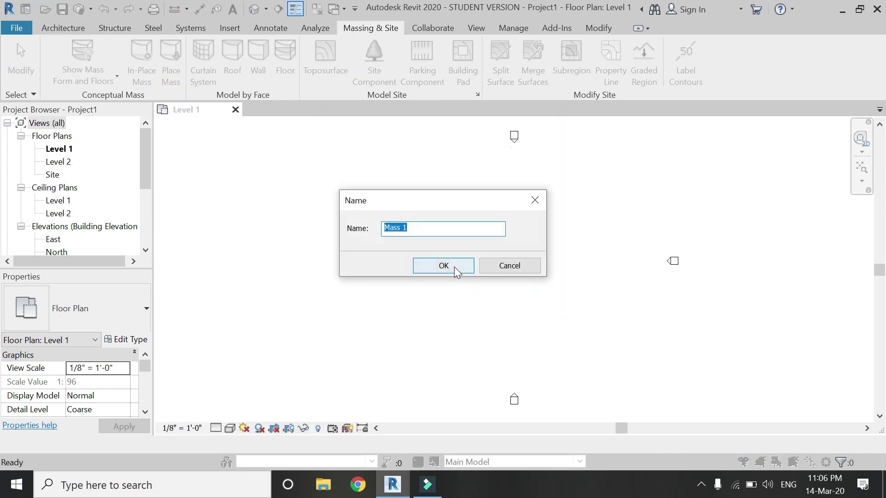
left_click(454, 266)
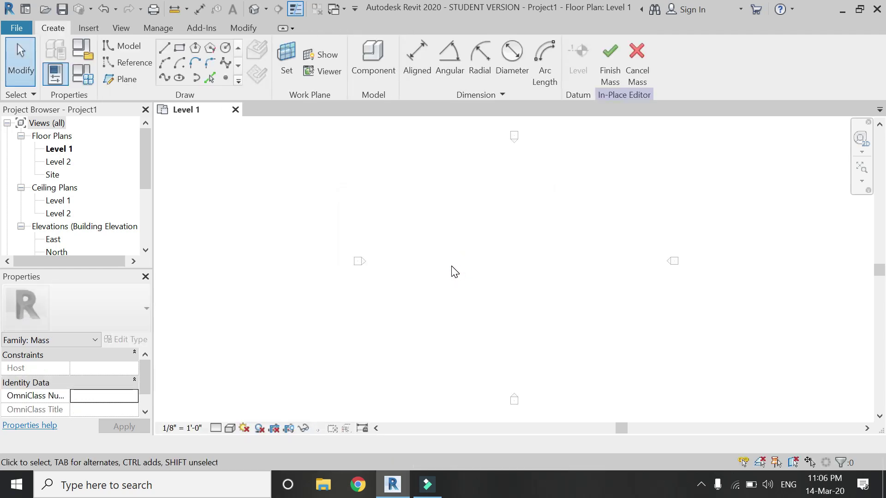
Draw a five-point spline on Level 1 at the west side of the plan, bulging east toward the centre
left_click(163, 78)
scroll(563, 240, "up", 2)
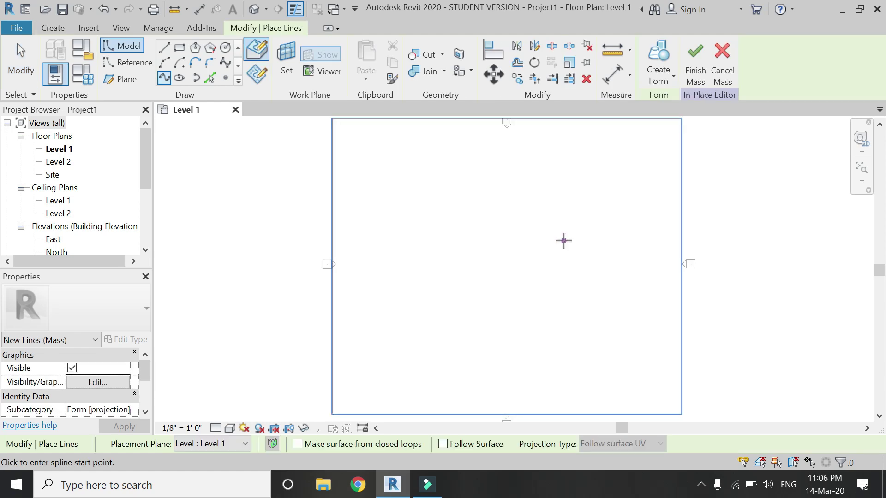
scroll(448, 301, "down", 1)
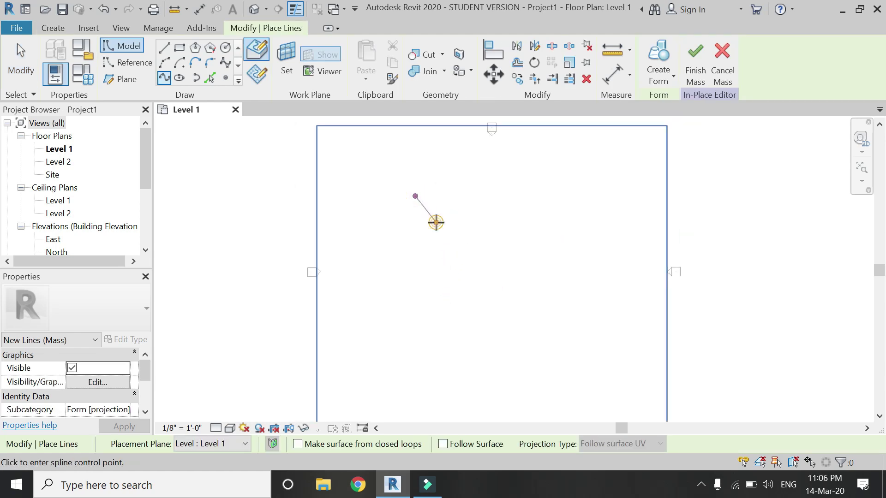
left_click(445, 263)
left_click(410, 290)
left_click(379, 294)
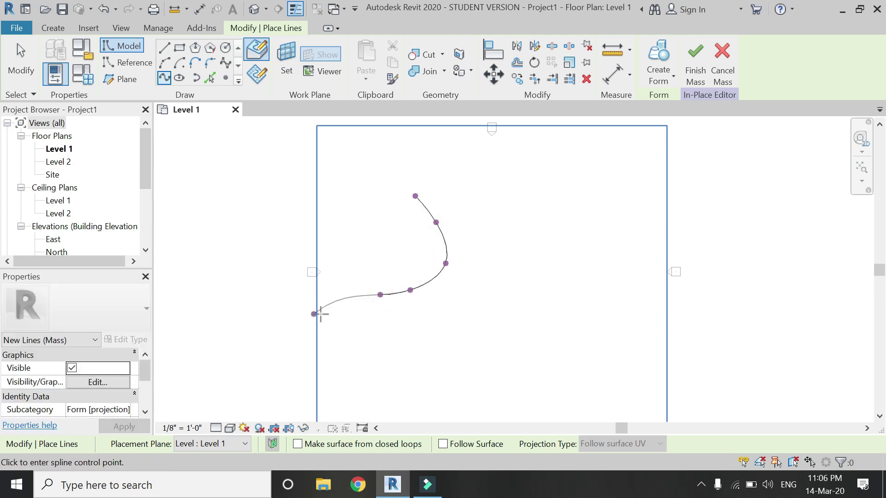
key("Escape")
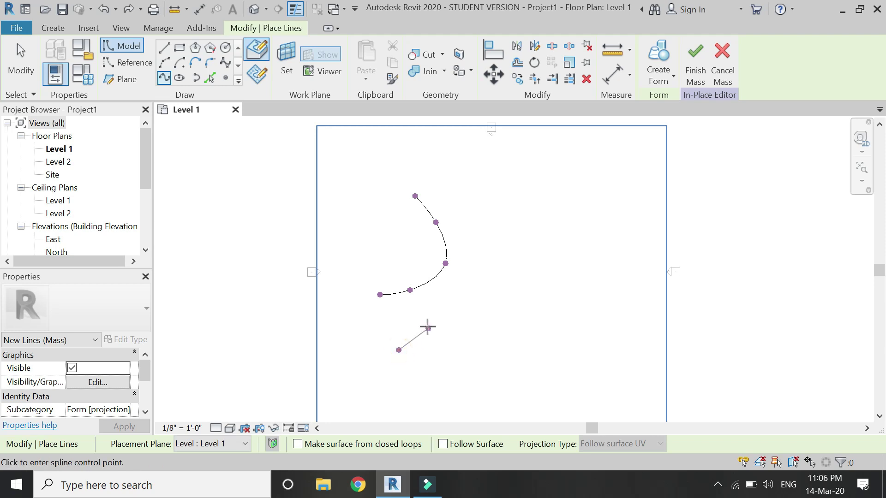
Draw two more five-point splines on the south and east sides of the plan, each bulging toward the centre
left_click(429, 321)
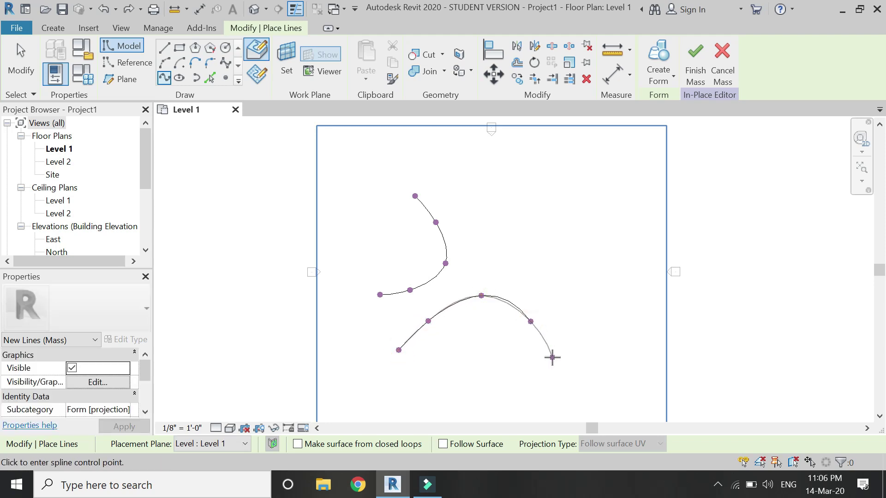
key("Escape")
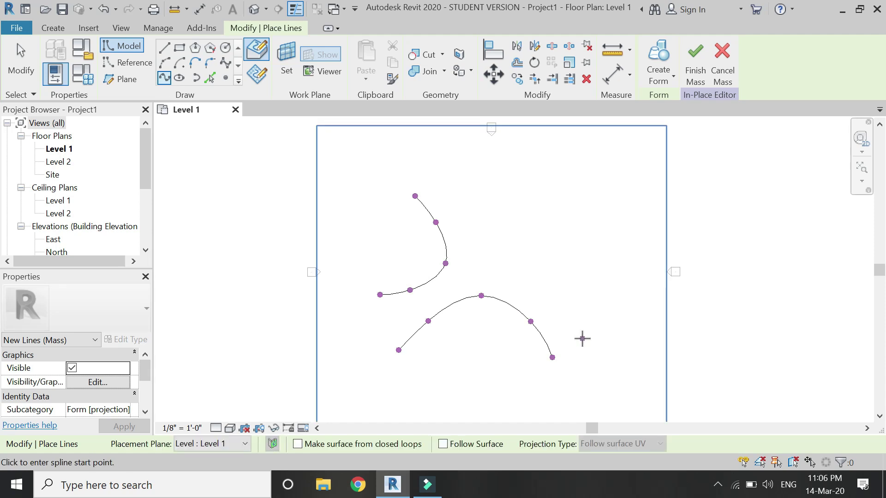
left_click(566, 318)
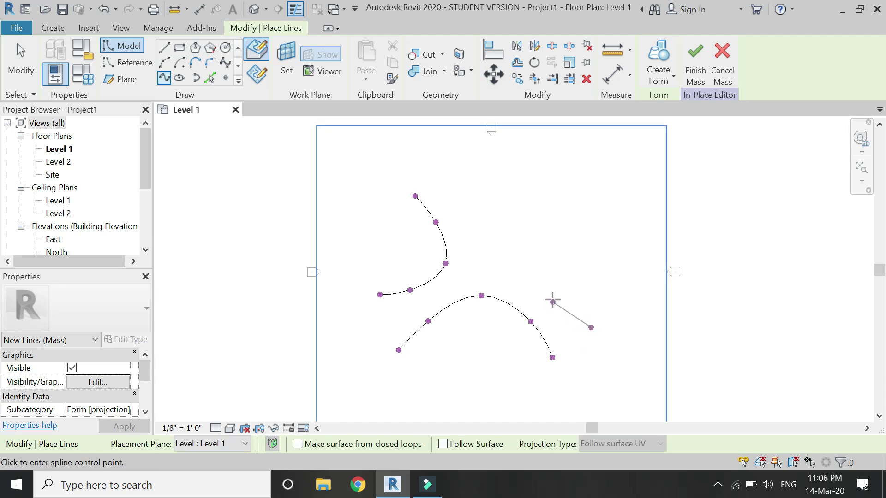
left_click(530, 254)
left_click(576, 221)
double_click(620, 214)
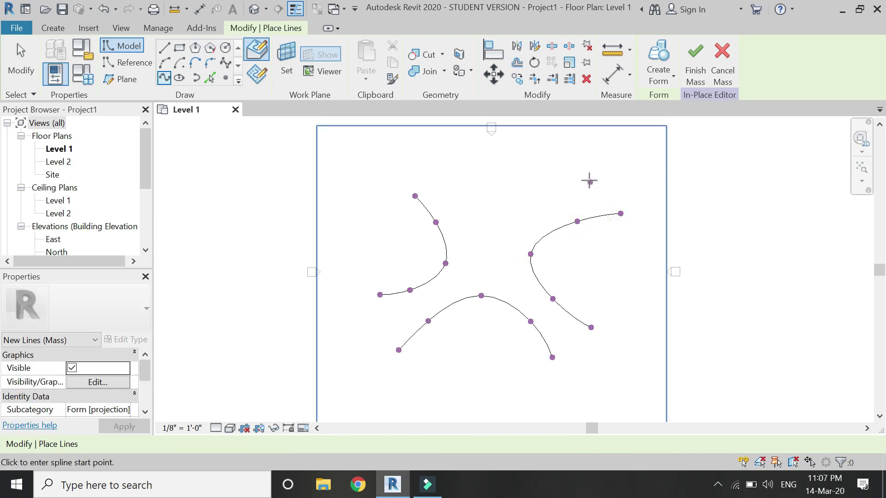
Draw a fourth five-point spline on the north side of the plan, bulging south toward the centre
left_click(577, 166)
left_click(549, 203)
left_click(498, 227)
left_click(467, 203)
double_click(458, 160)
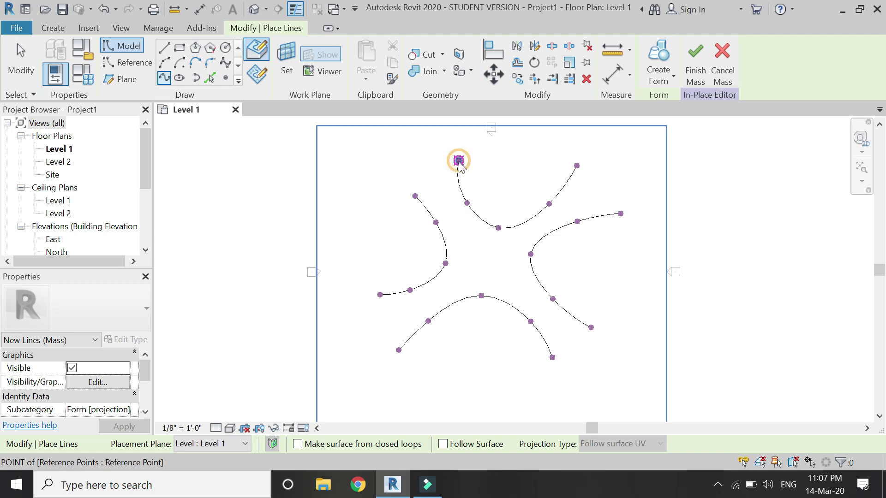
Close the cross-shaped outline by joining the neighbouring spline ends with four straight segments
left_click(415, 196)
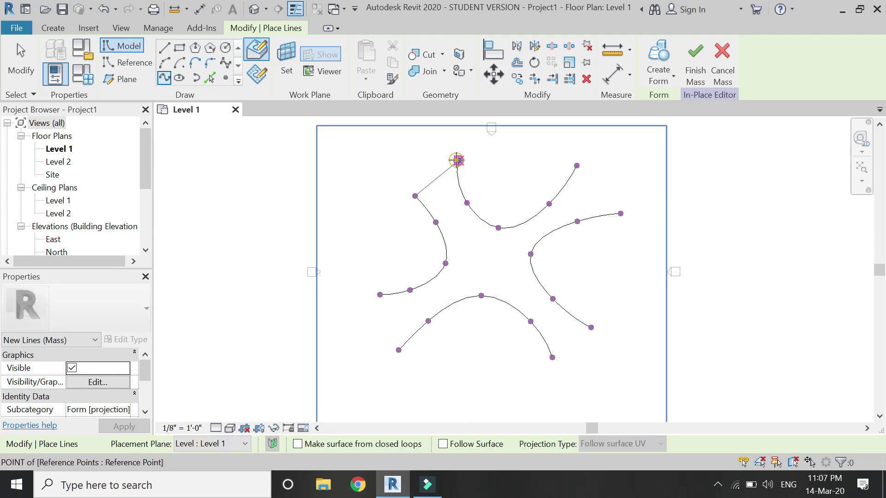
double_click(458, 160)
left_click(380, 294)
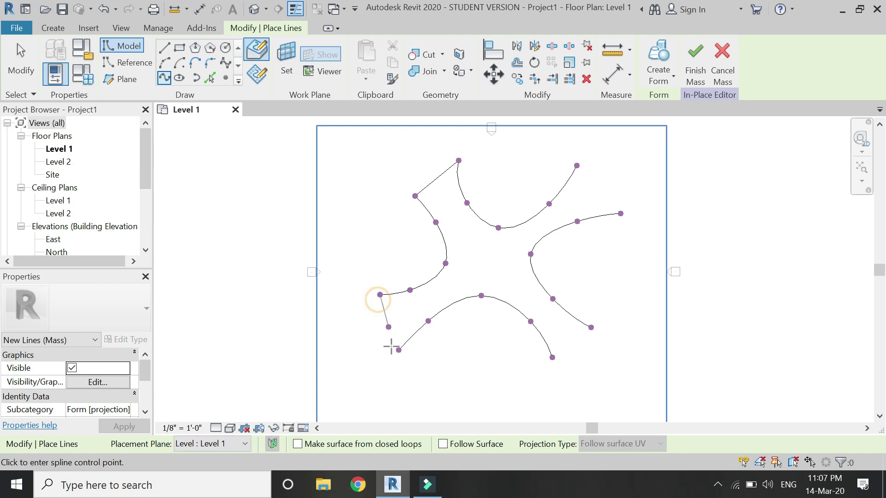
double_click(399, 350)
left_click(553, 358)
double_click(591, 327)
left_click(577, 165)
double_click(621, 213)
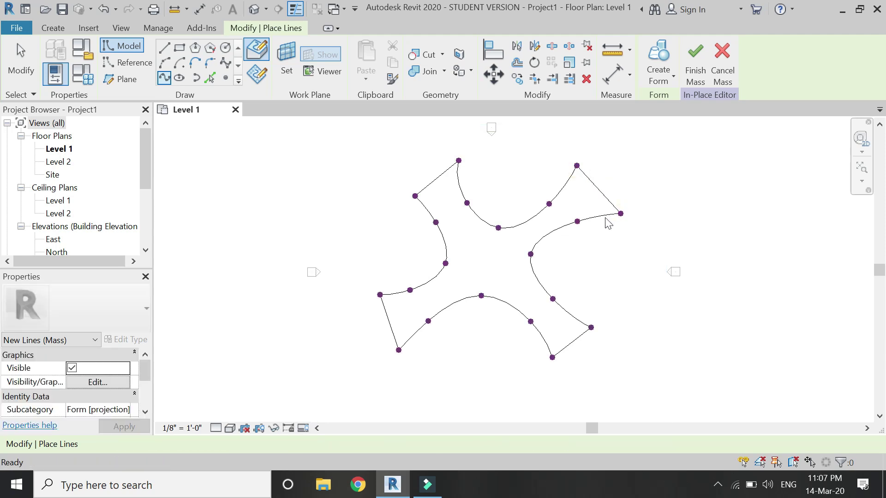
key("Escape")
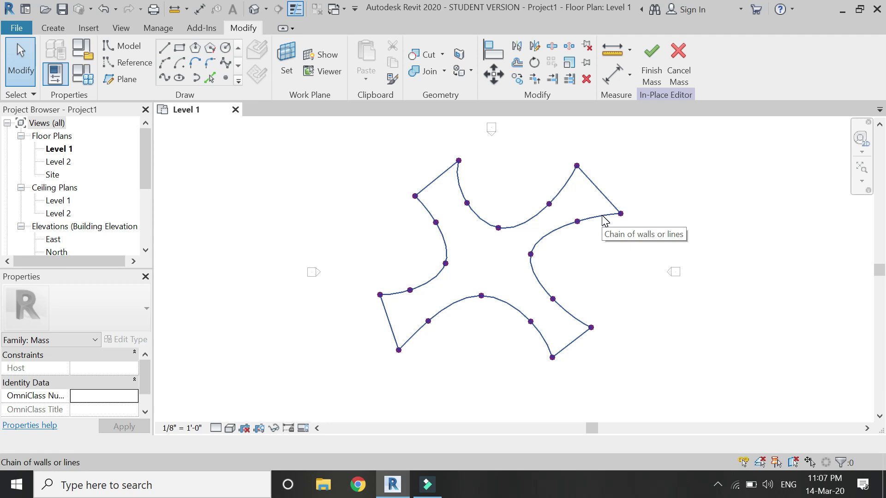
In the 3D view, raise the three inner control points of the front spline vertically to form an arch
left_click(250, 13)
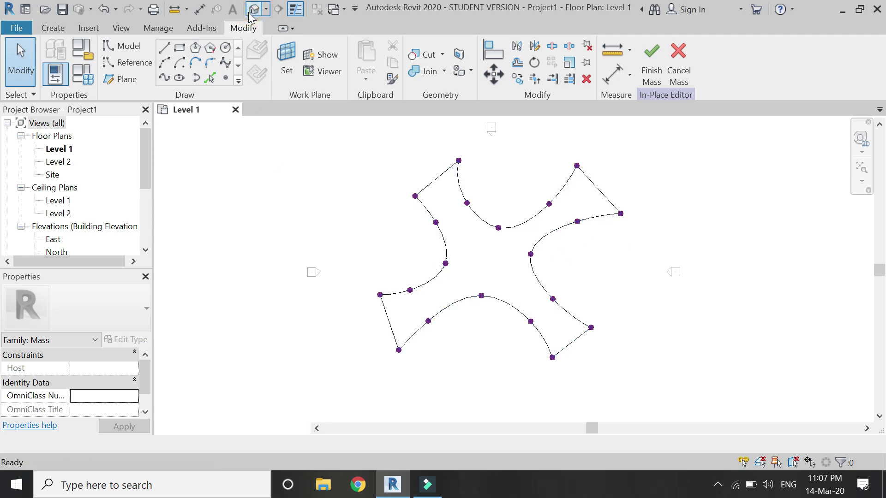
scroll(502, 250, "up", 5)
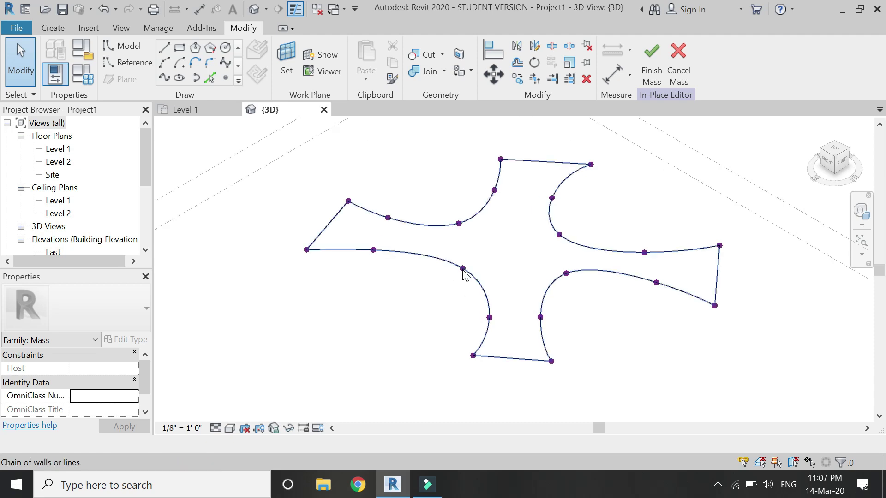
left_click(462, 268)
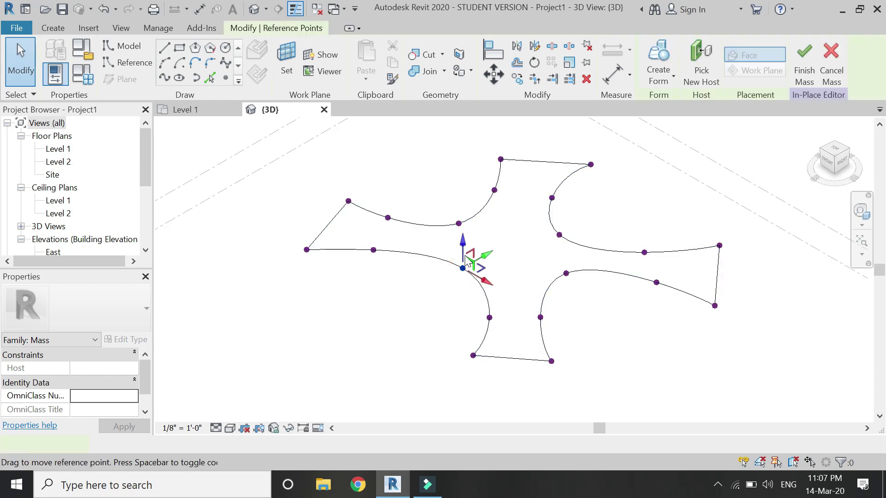
left_click_drag(462, 241, 462, 212)
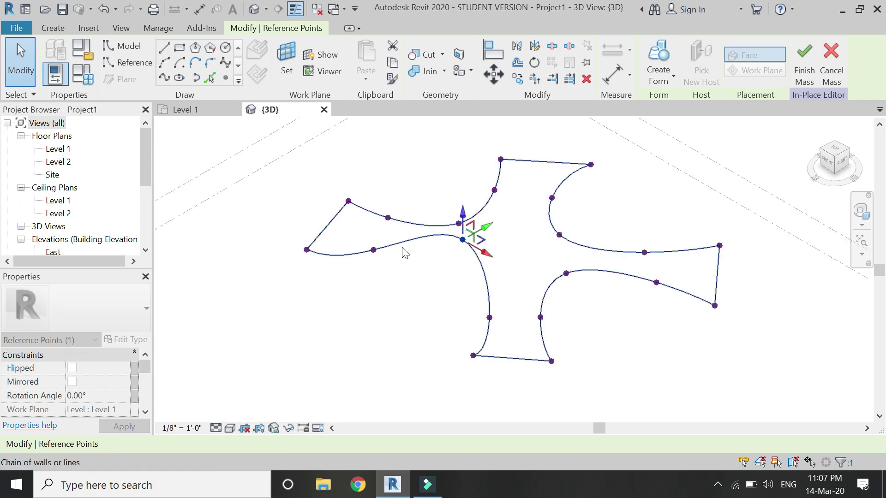
left_click(373, 250)
left_click_drag(374, 226, 374, 203)
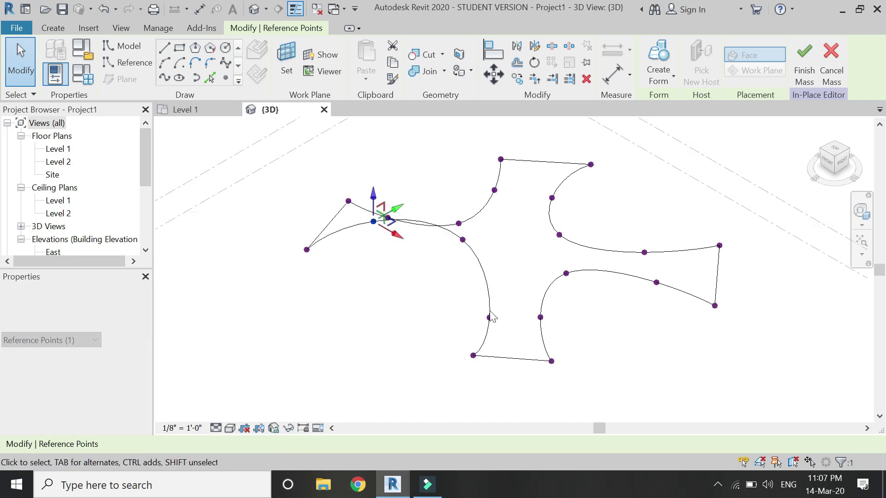
left_click(490, 317)
left_click_drag(491, 298, 491, 277)
left_click(782, 182)
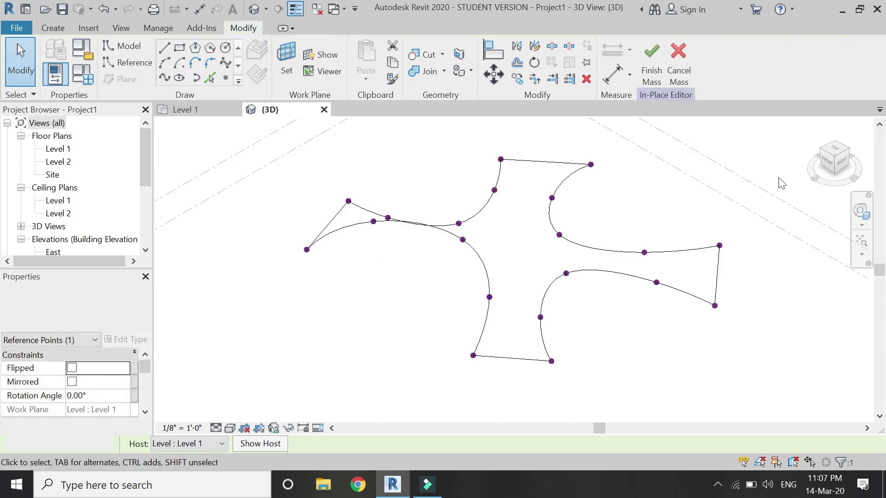
In the front view, raise the front spline's middle point above Level 2 and its right inner point slightly to smooth the arch
left_click(827, 162)
scroll(495, 282, "up", 8)
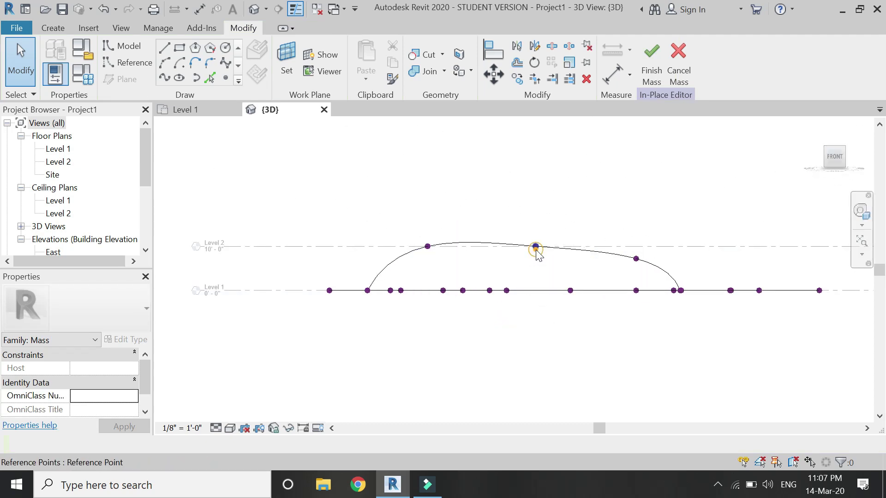
left_click(536, 247)
left_click_drag(537, 211, 539, 195)
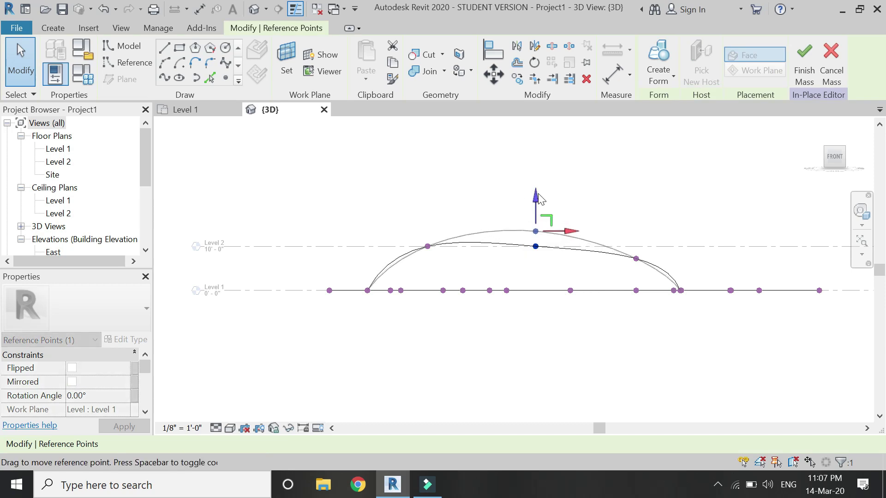
scroll(637, 259, "up", 1)
left_click(636, 259)
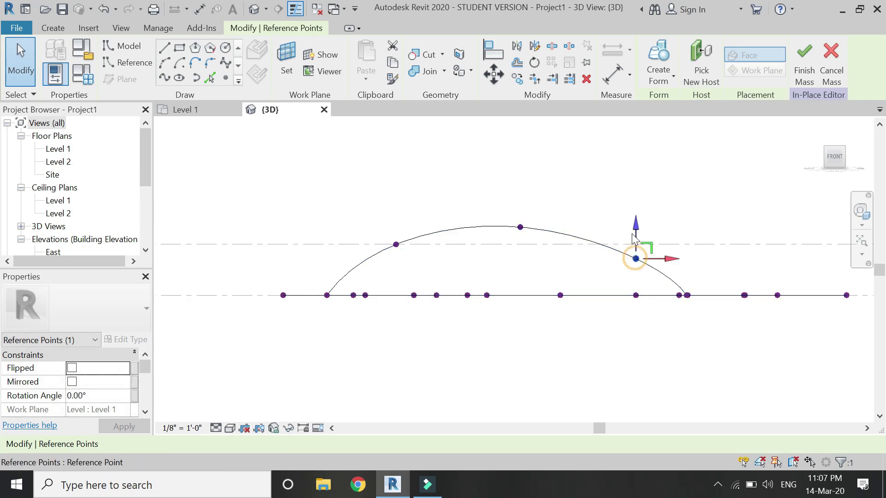
left_click_drag(637, 227, 637, 219)
scroll(636, 227, "up", 2)
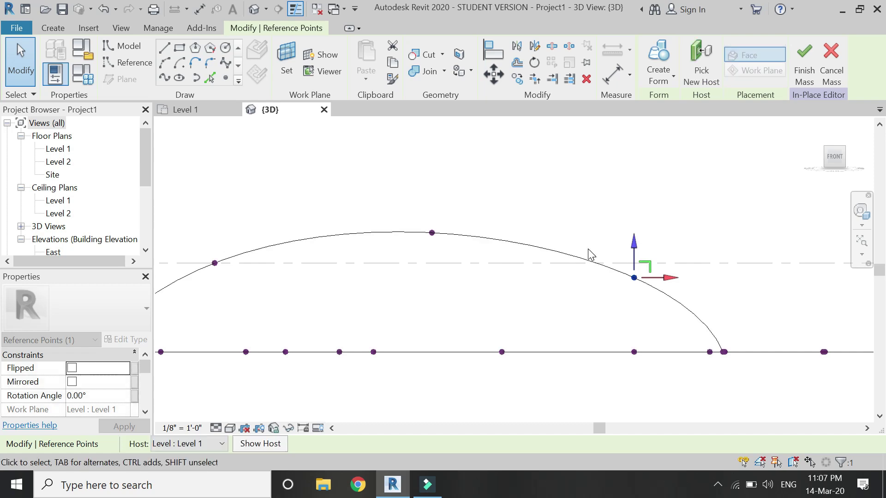
scroll(600, 258, "down", 2)
key("Escape")
scroll(512, 300, "down", 1)
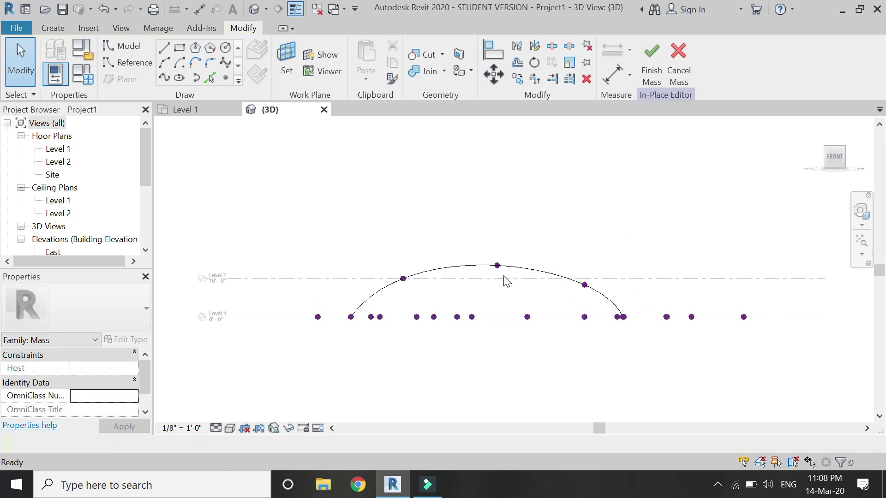
Return to the isometric view and raise the middle and far inner control points of the east spline
left_click(844, 150)
scroll(513, 306, "up", 3)
scroll(502, 303, "up", 1)
key("Tab")
left_click(481, 284)
left_click_drag(480, 284, 490, 230)
left_click(549, 298)
left_click(545, 290)
left_click_drag(544, 272, 546, 252)
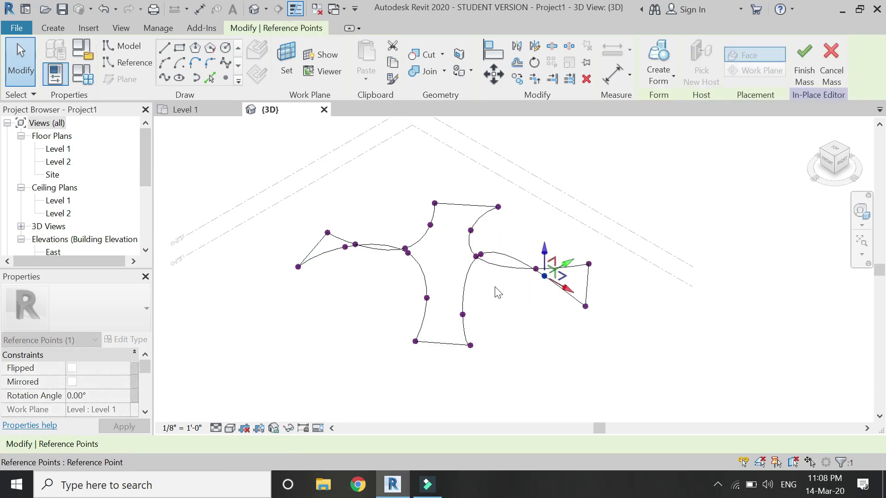
key("Escape")
Raise the remaining inner control point of the east spline, nearest the front arm
left_click(463, 314)
key("Escape")
key("Tab")
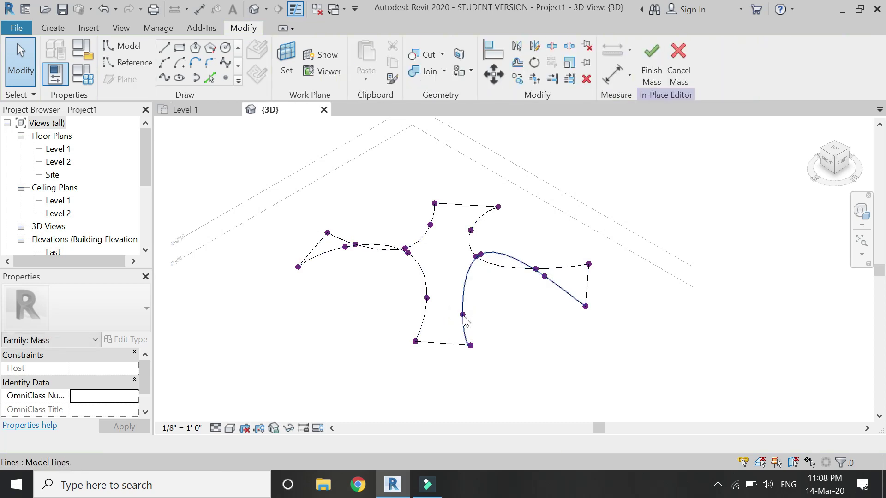
left_click(463, 316)
mouse_move(463, 316)
left_mouse_down()
mouse_move(463, 280)
mouse_move(462, 304)
left_mouse_up()
key("Escape")
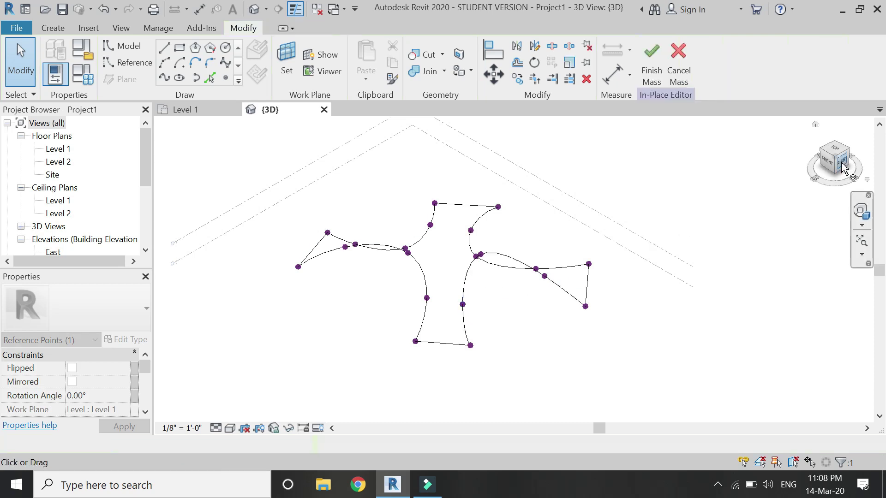
In the right view, raise the east spline's left inner point and lower its middle point slightly to smooth the arch
left_click(843, 162)
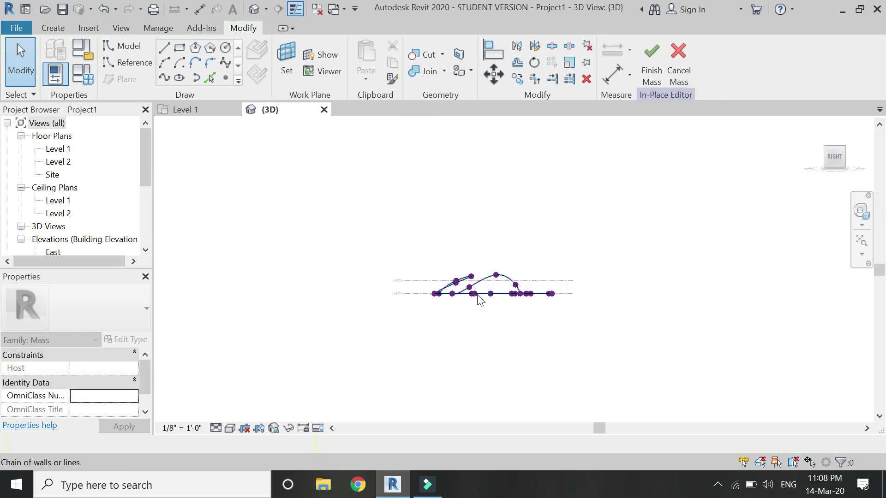
scroll(491, 289, "up", 4)
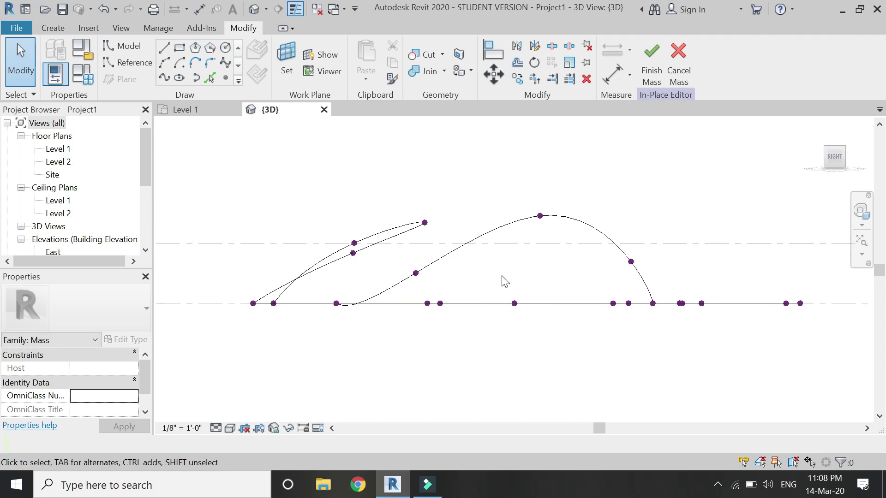
left_click(416, 274)
scroll(417, 245, "up", 1)
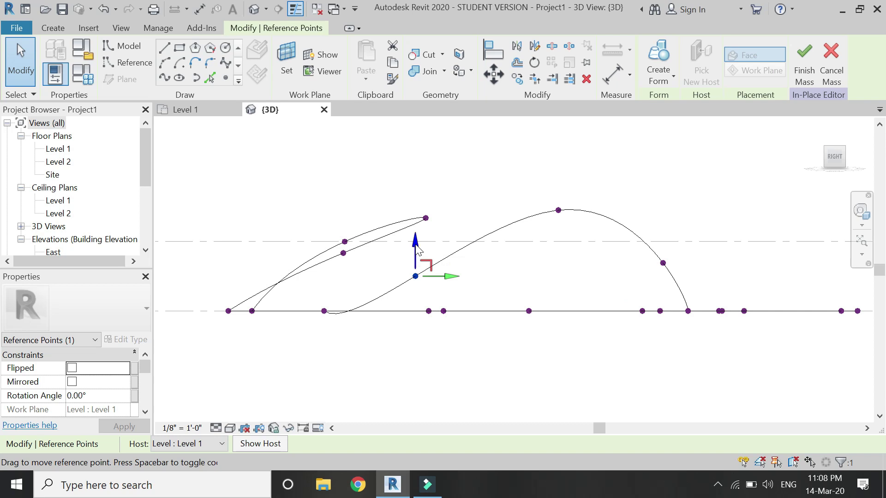
left_click_drag(417, 238, 416, 226)
left_click(615, 290)
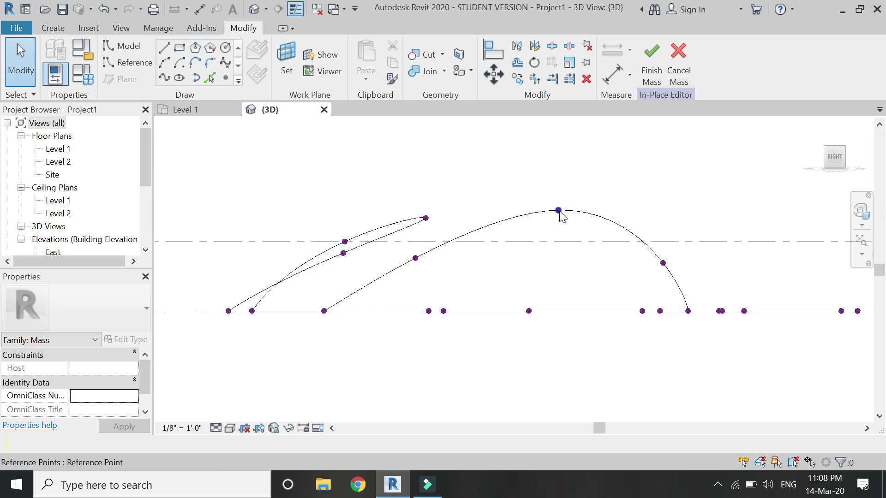
left_click(563, 198)
left_click_drag(562, 180, 563, 191)
left_click(484, 293)
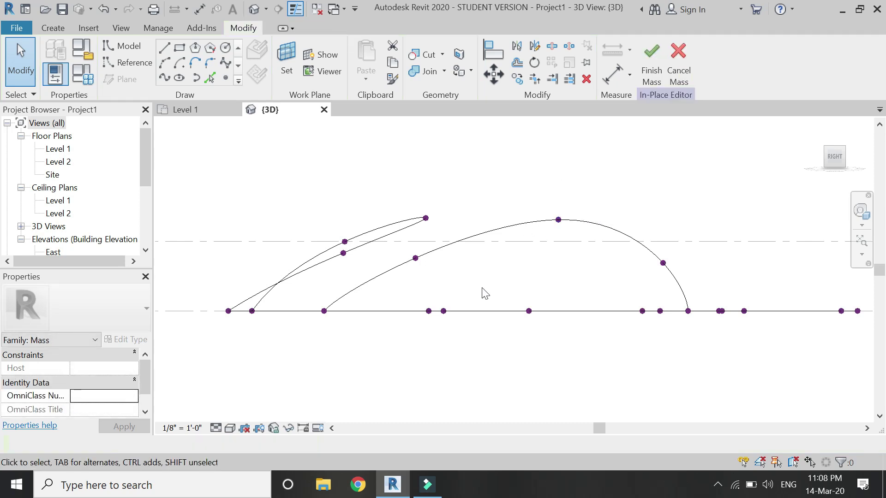
scroll(485, 293, "down", 2)
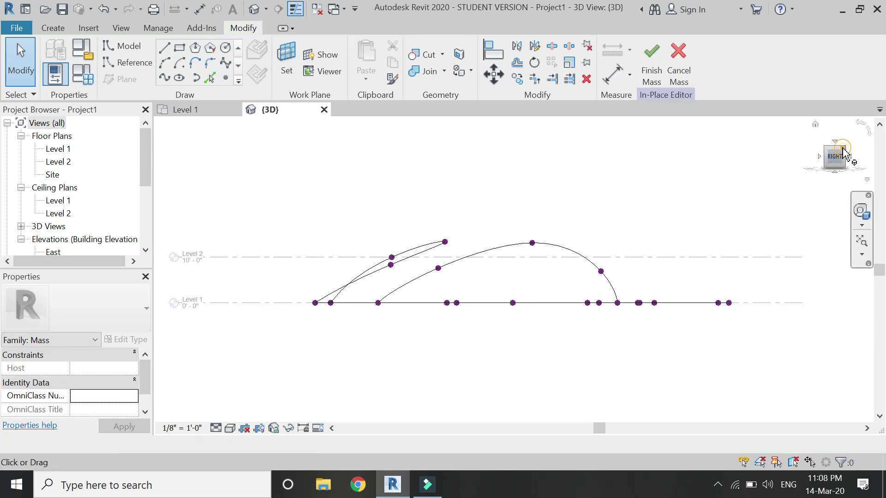
From the back-right isometric view, raise the three inner control points of the back spline vertically to form an arch
left_click(843, 149)
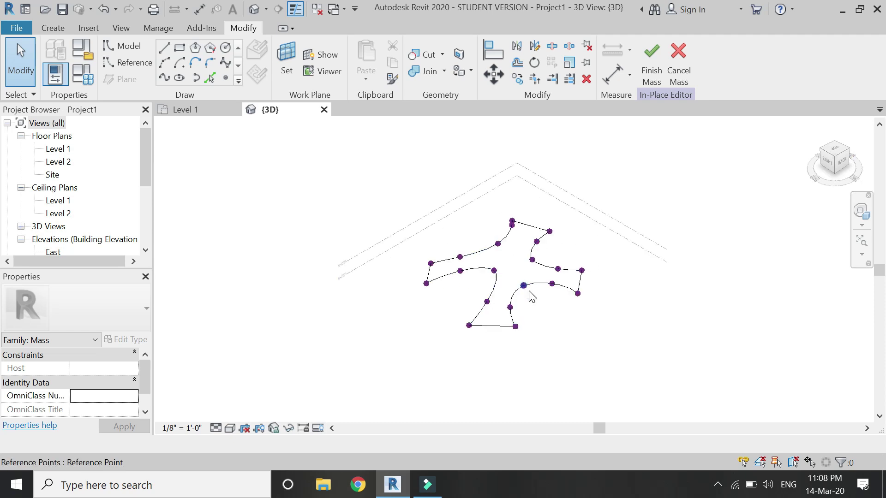
scroll(531, 295, "up", 3)
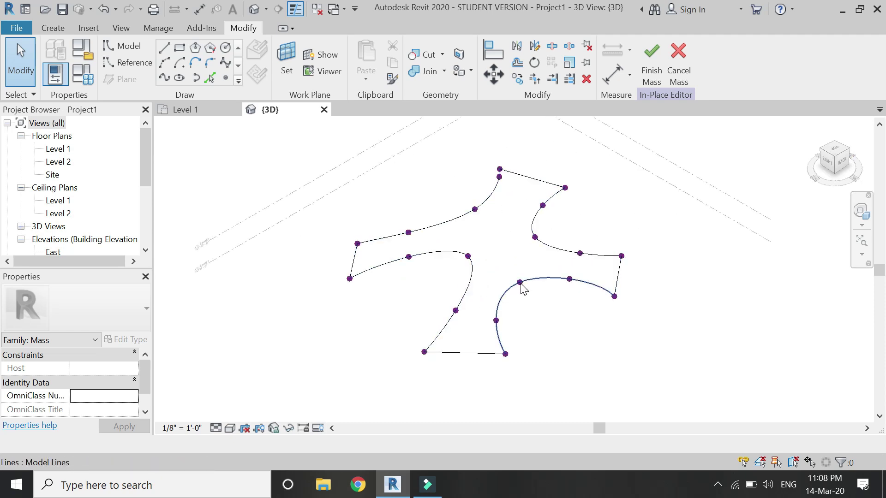
left_click(520, 283)
left_click_drag(520, 282, 571, 242)
left_click(569, 278)
left_click(497, 321)
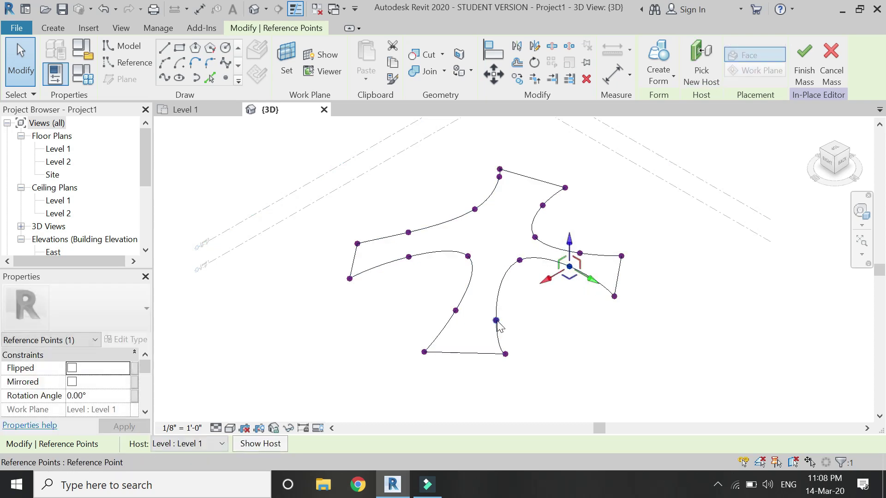
left_click_drag(501, 308, 501, 297)
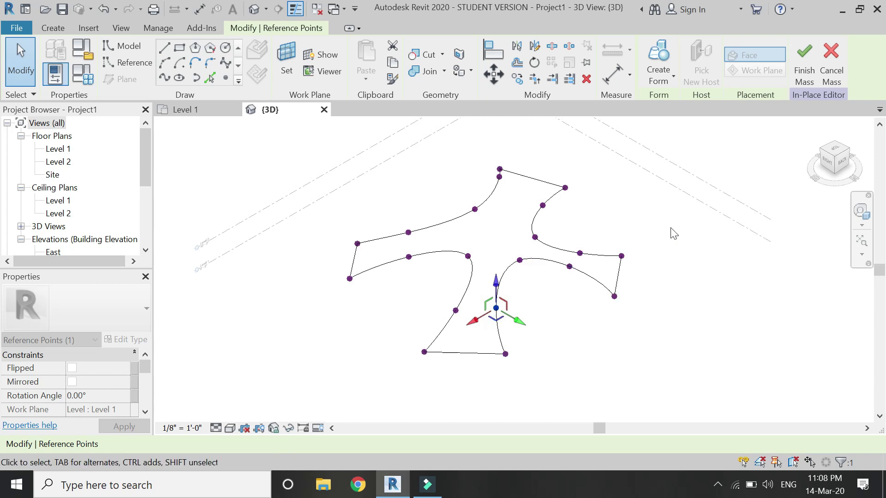
left_click(653, 239)
In the back view, raise the back spline's middle point above Level 2 and both neighbouring inner points slightly to round the arch
left_click(842, 161)
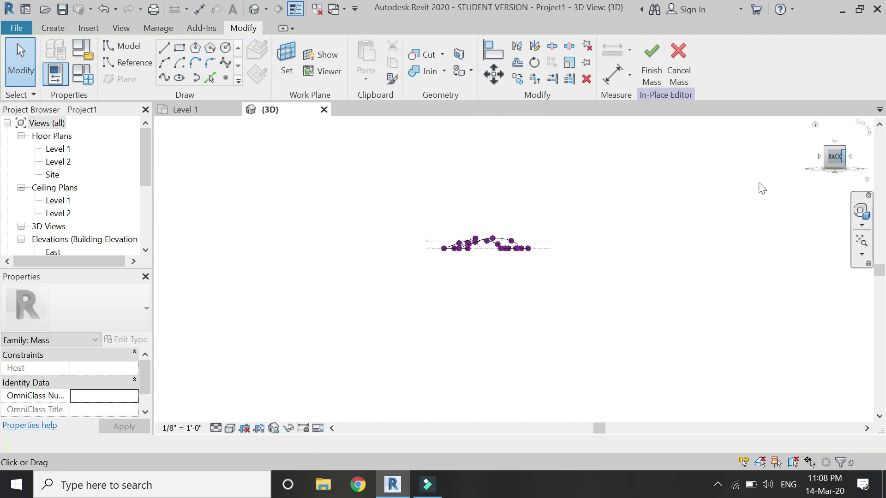
scroll(512, 265, "up", 8)
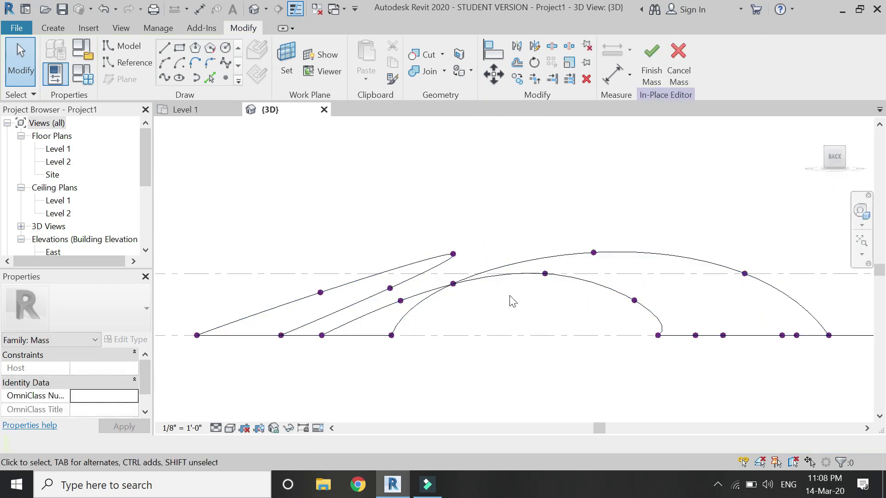
left_click(545, 274)
left_click_drag(545, 243, 548, 224)
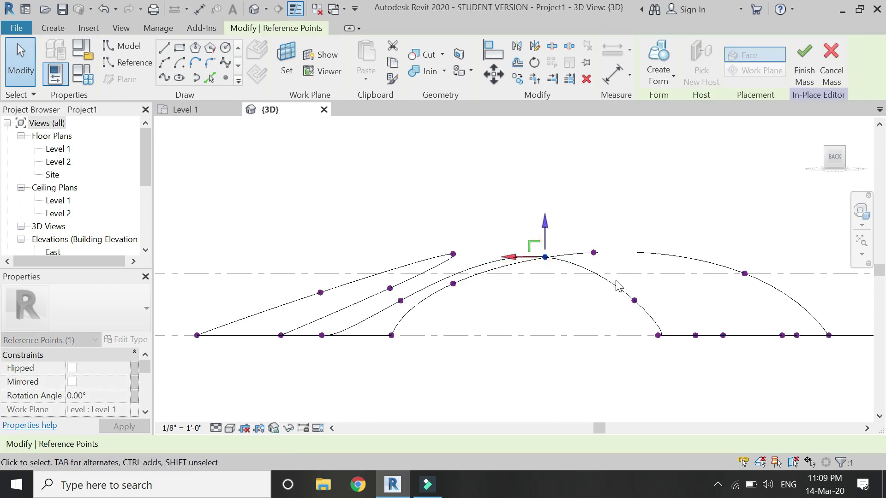
left_click(634, 301)
left_click_drag(635, 272, 634, 266)
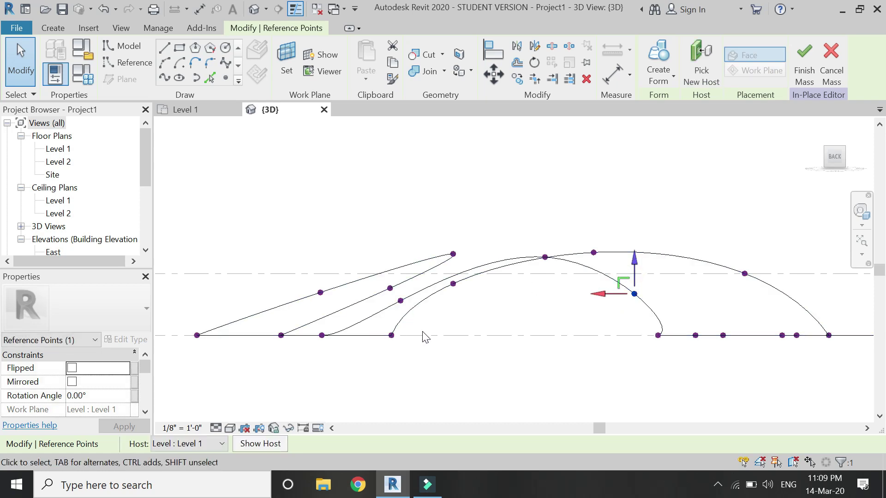
left_click(401, 302)
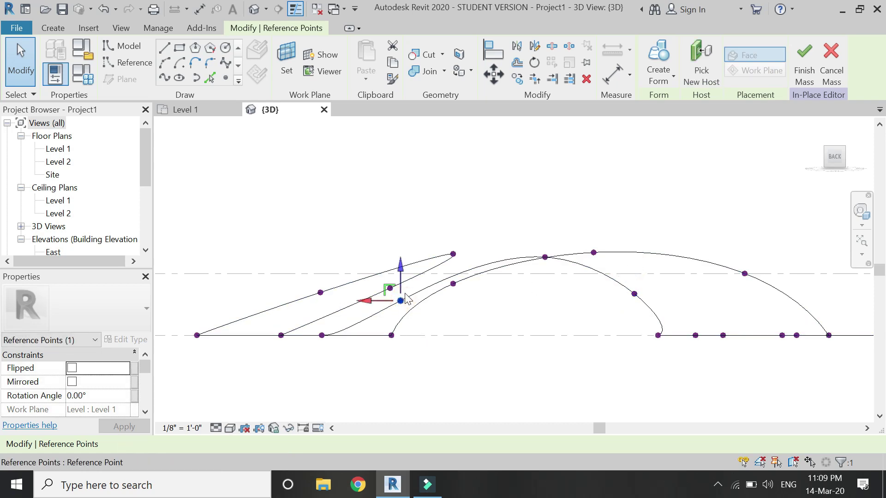
left_click_drag(400, 270, 403, 259)
left_click(461, 322)
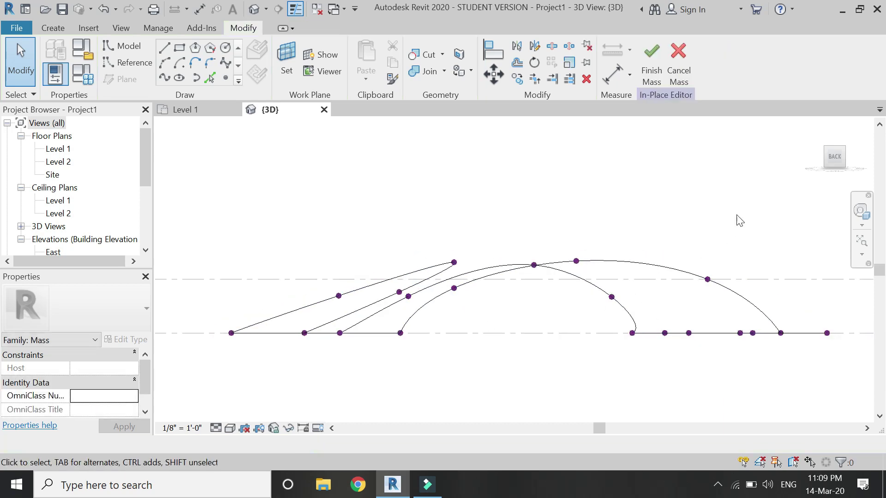
From the back-left isometric view, raise the three inner control points of the west spline vertically
left_click(845, 149)
scroll(554, 281, "up", 3)
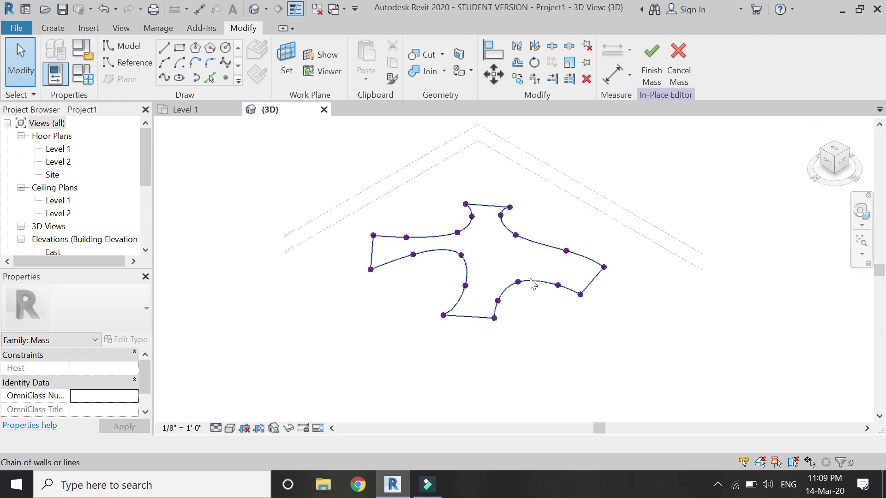
scroll(533, 284, "up", 2)
left_click(510, 285)
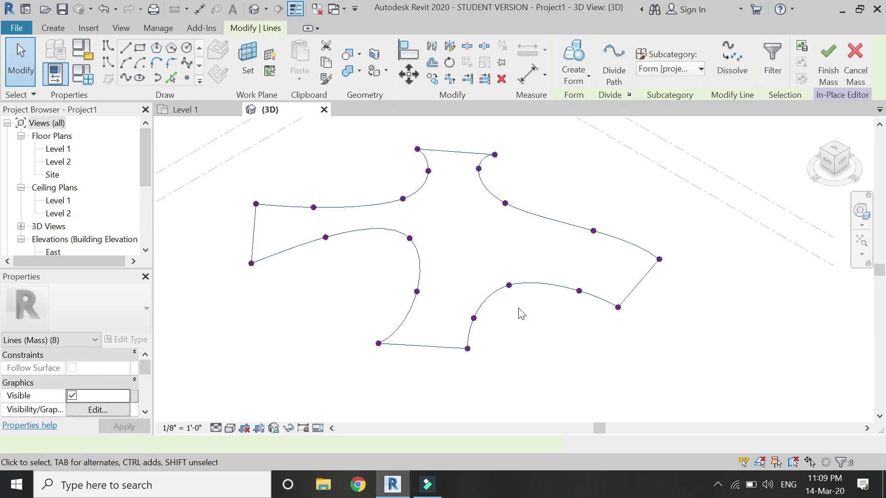
key("Escape")
left_click(509, 285)
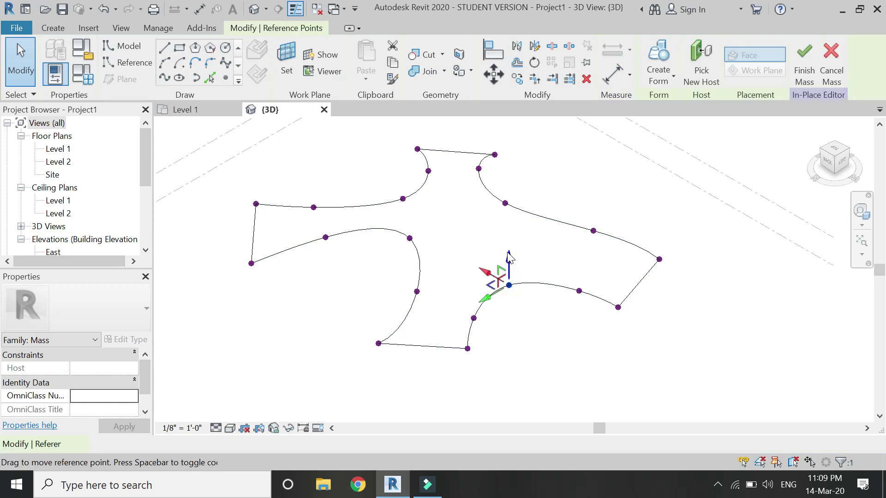
left_click_drag(507, 254, 509, 243)
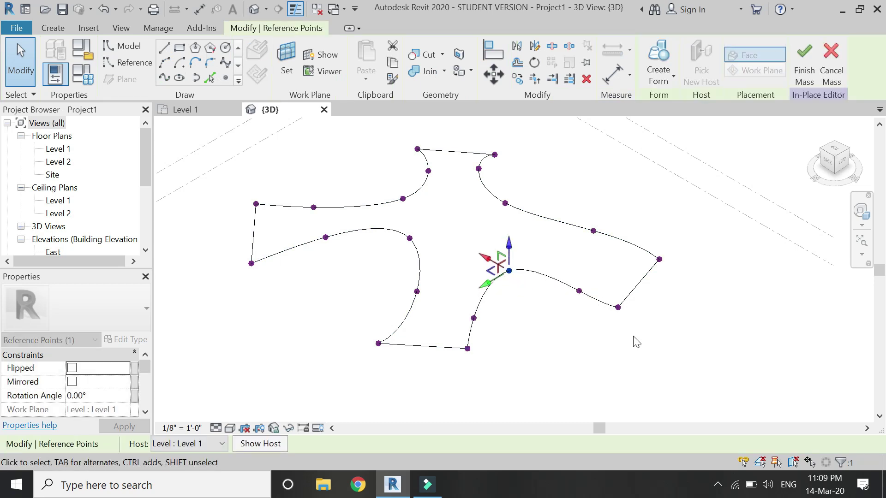
left_click(579, 291)
mouse_move(581, 296)
left_mouse_down()
mouse_move(572, 284)
mouse_move(580, 281)
left_mouse_up()
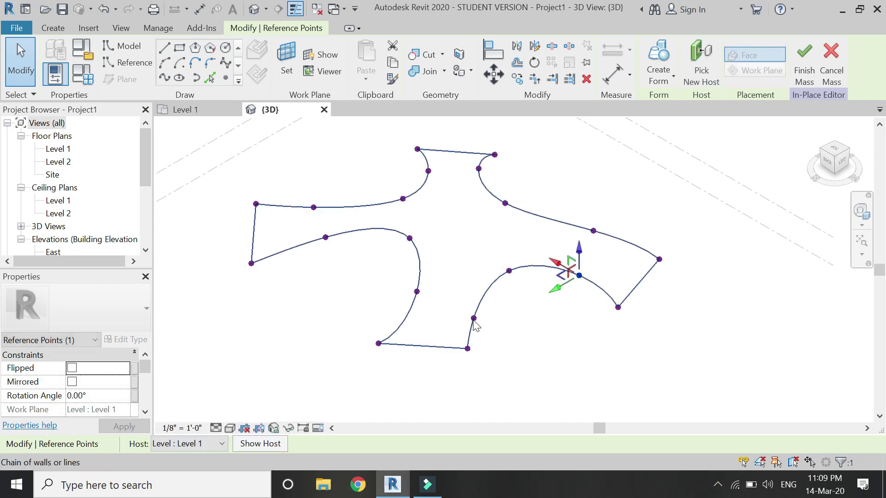
left_click(473, 319)
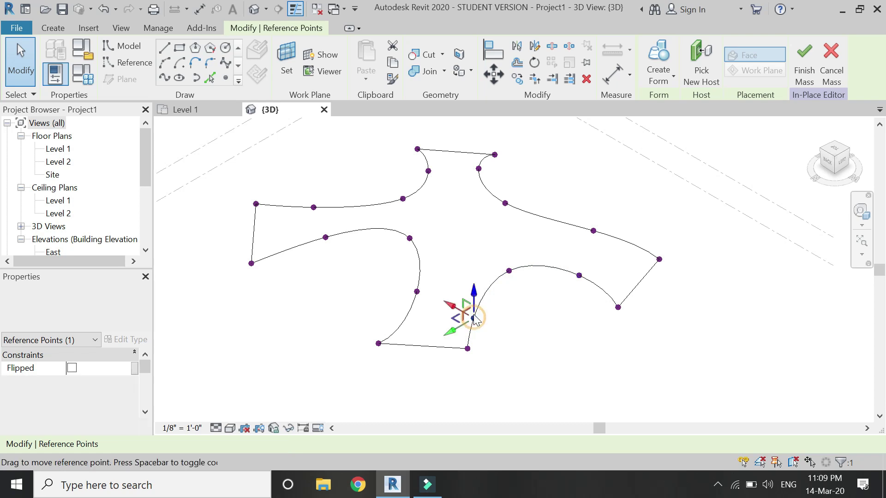
left_click_drag(478, 301, 477, 287)
key("Escape")
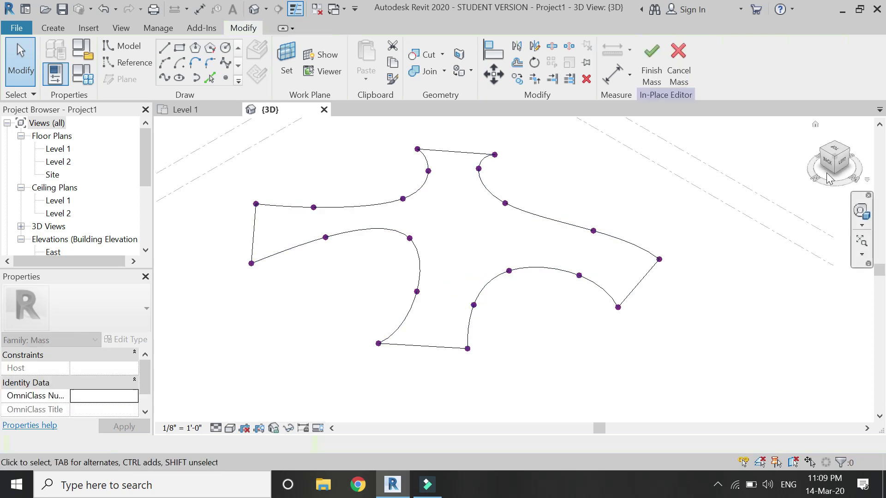
In the left view, raise the west spline's middle point above Level 2 and its left inner point slightly to smooth the arch
left_click(840, 160)
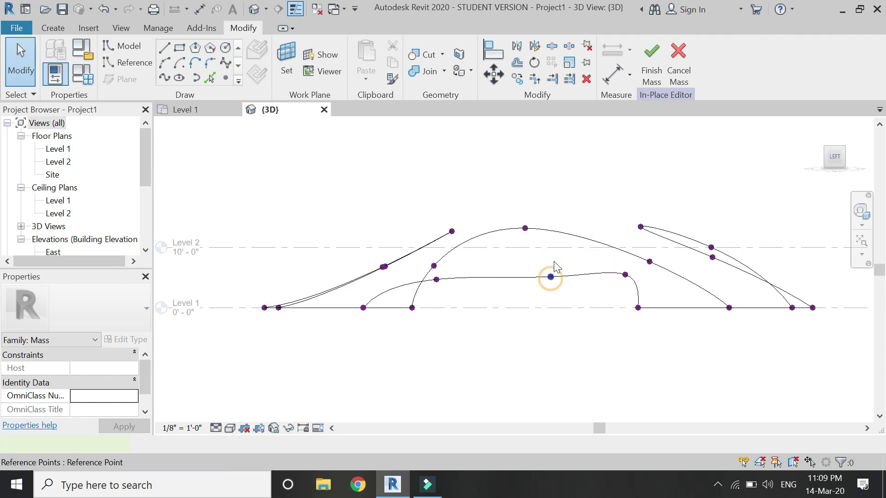
left_click(552, 277)
left_click_drag(552, 251, 549, 198)
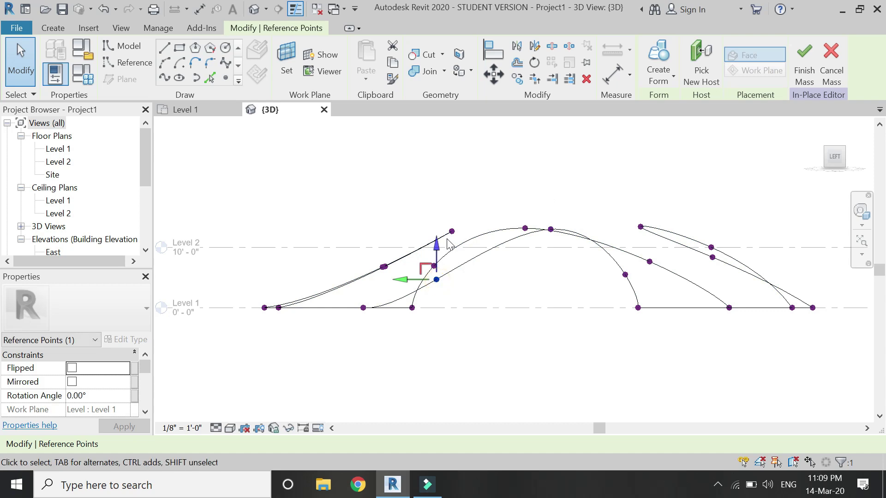
mouse_move(437, 243)
left_mouse_down()
mouse_move(439, 231)
mouse_move(447, 236)
left_mouse_up()
left_click(527, 283)
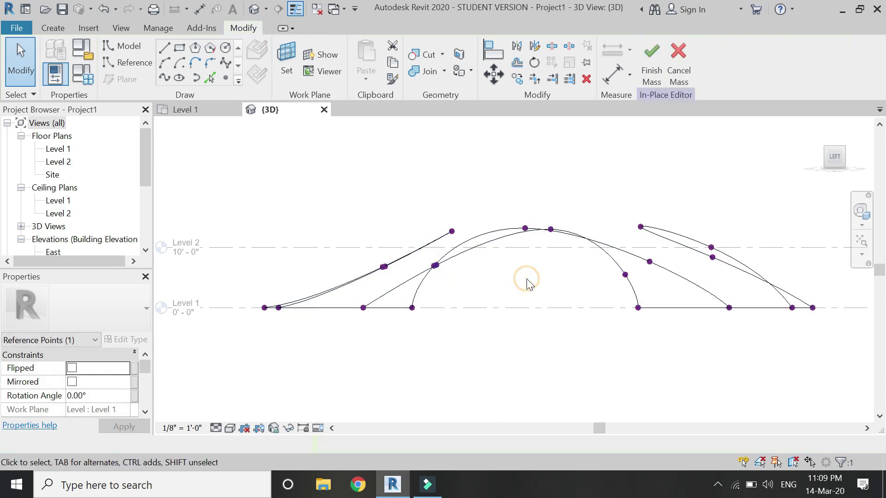
From the front-left isometric view, raise the middle points of the front spline and the back spline further
left_click(843, 151)
scroll(507, 293, "up", 5)
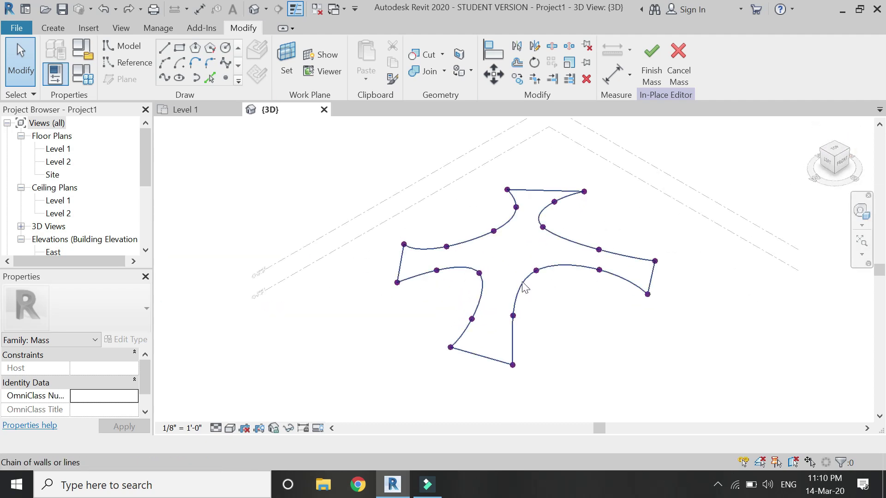
left_click(544, 265)
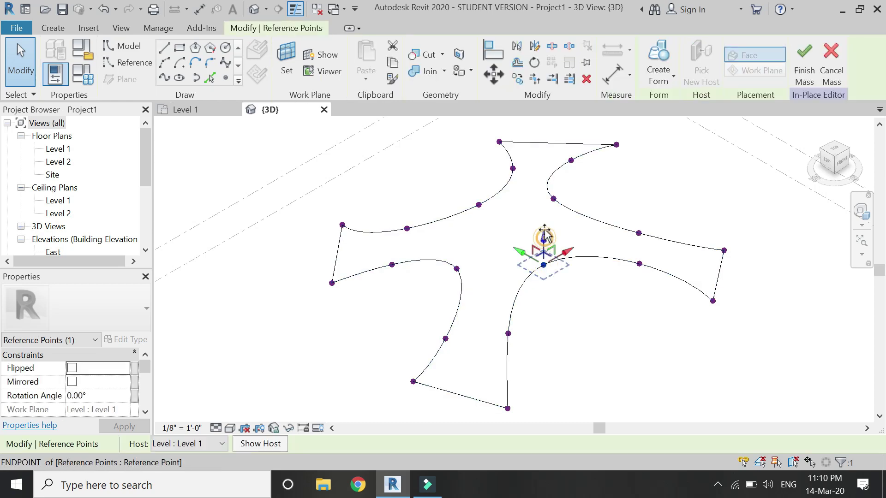
left_click_drag(545, 238, 545, 226)
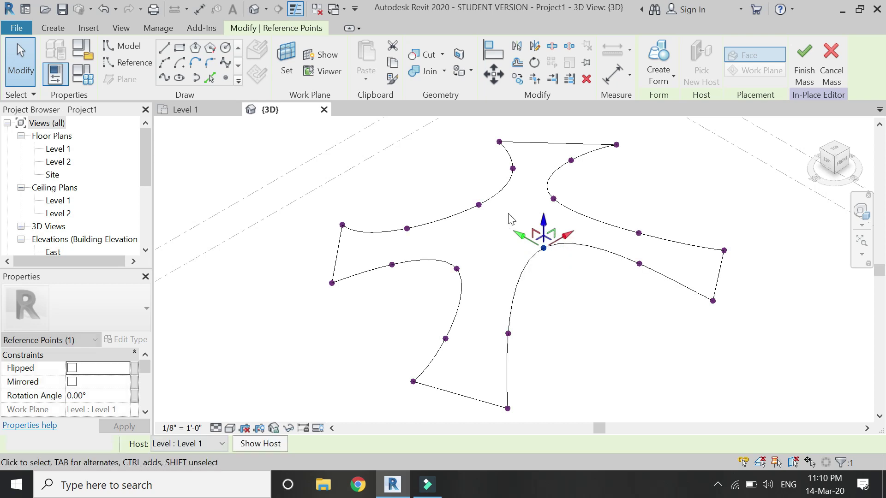
left_click(483, 210)
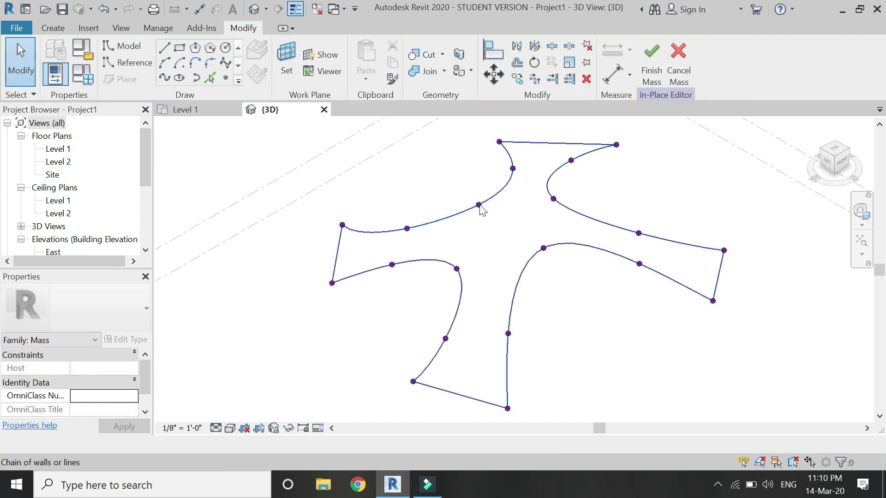
left_click(480, 208)
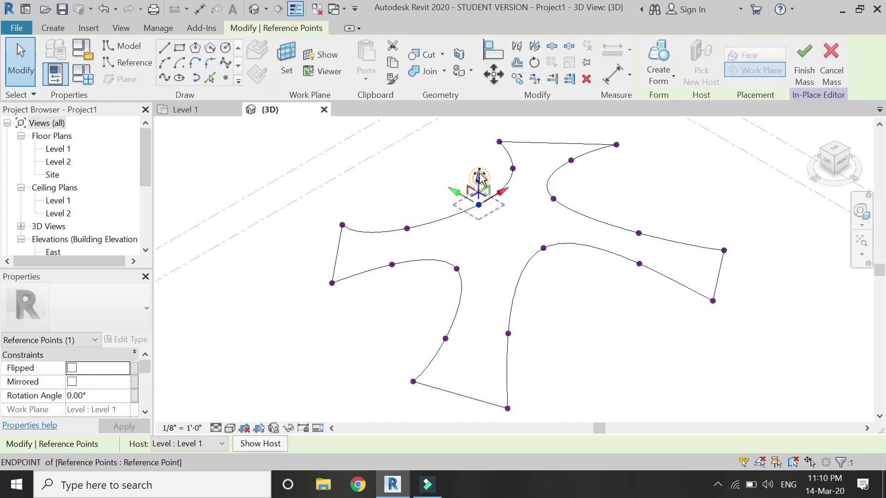
left_click_drag(480, 189, 482, 168)
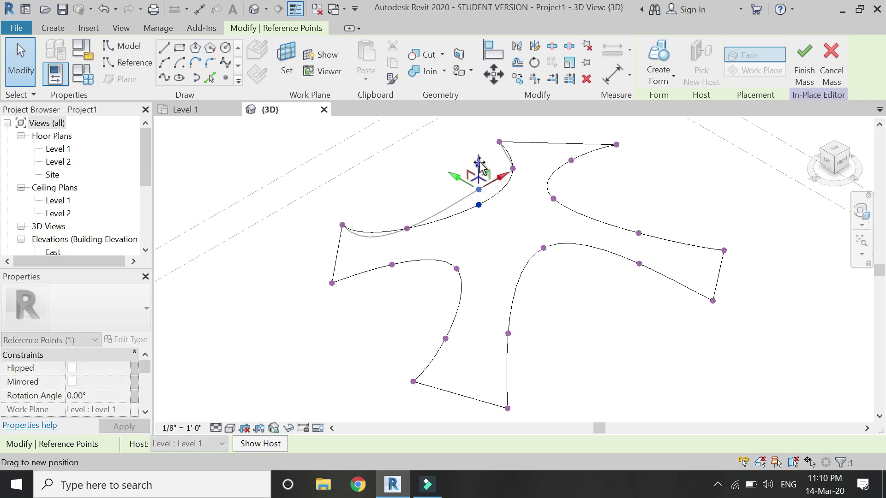
key("Escape")
Select the complete cross-shaped outline of eight lines and create a surface form from it
left_click(554, 199)
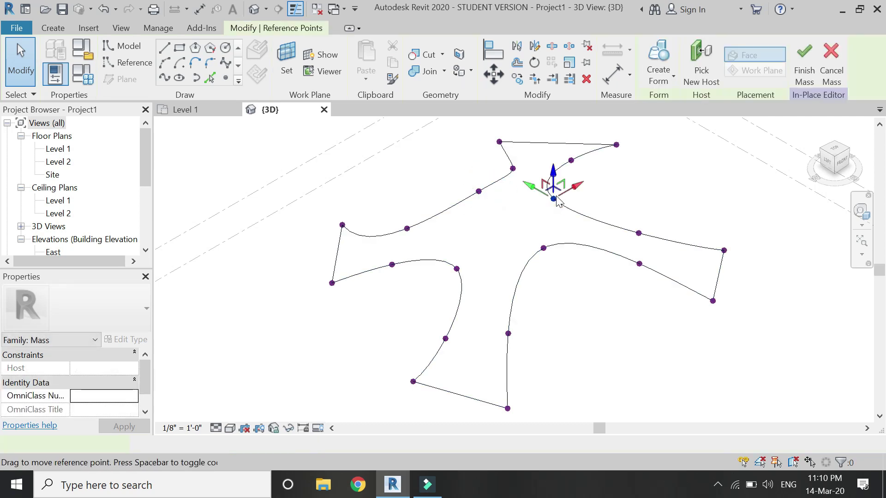
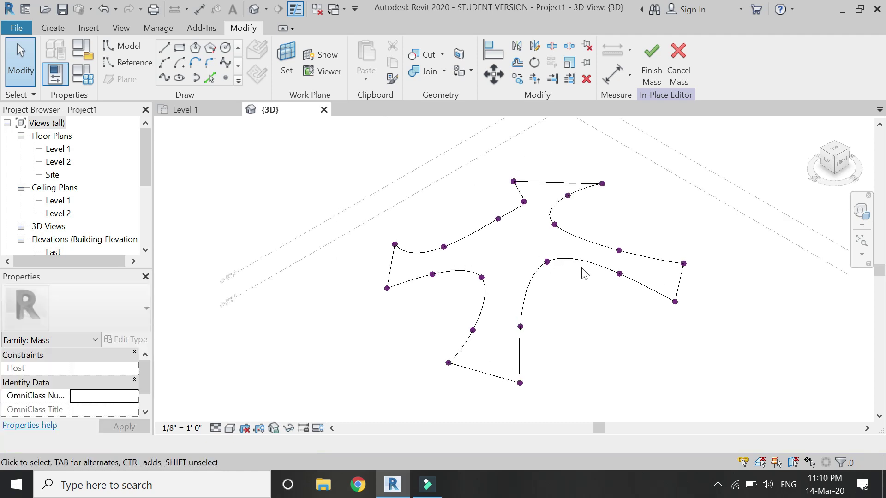
left_click(564, 231)
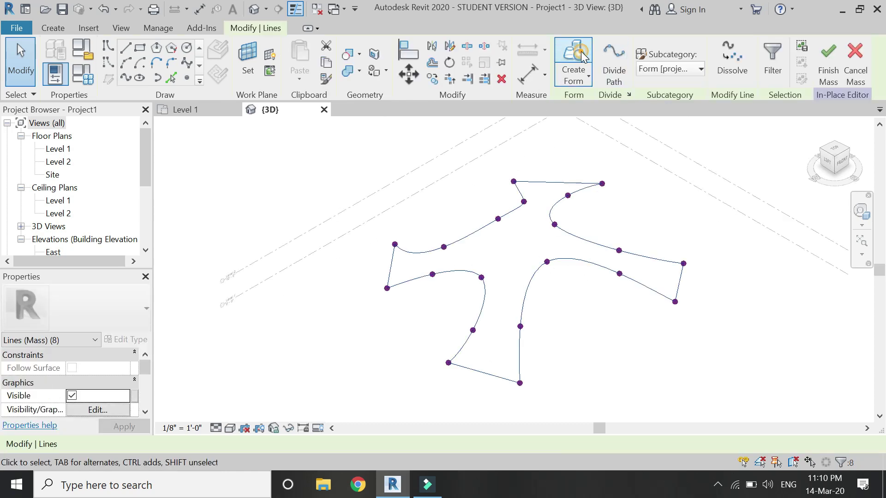
left_click(581, 57)
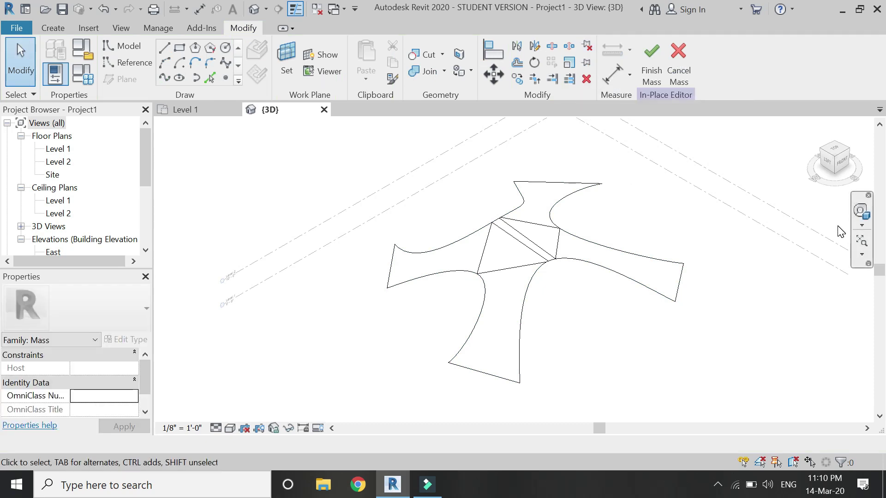
Finish the in-place mass, dismiss the warning, and display the 3D view with shaded surfaces
left_click(854, 219)
left_click_drag(732, 188, 507, 221)
left_click_drag(515, 320, 450, 285)
left_click_drag(508, 292, 464, 321)
key("Escape")
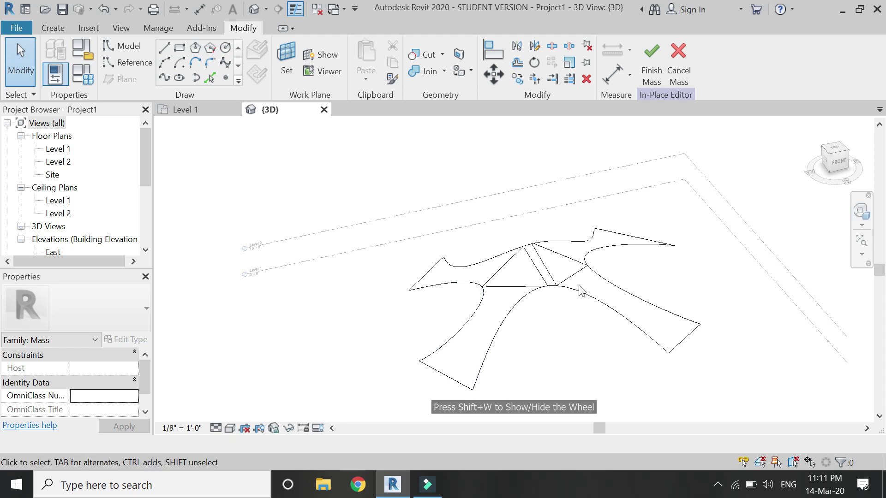
left_click(651, 60)
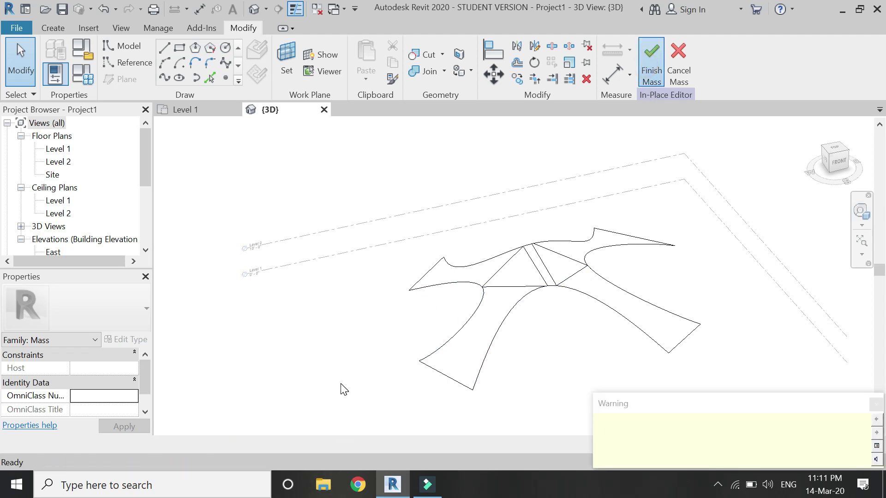
left_click(875, 405)
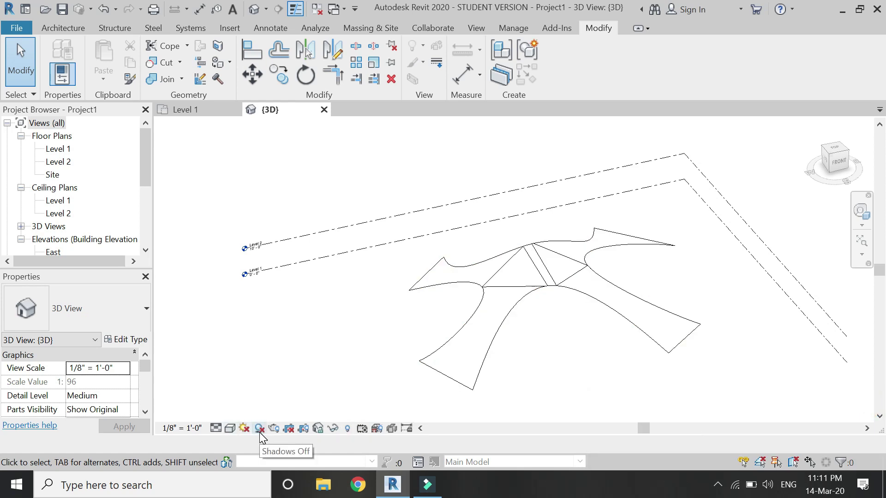
left_click(230, 430)
left_click(239, 400)
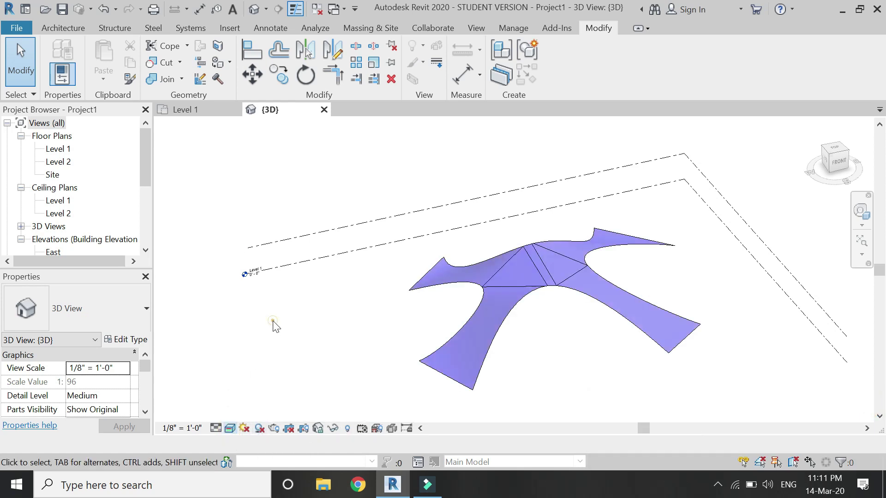
Open the North building elevation with the mass and both levels in view
scroll(104, 213, "down", 2)
double_click(52, 189)
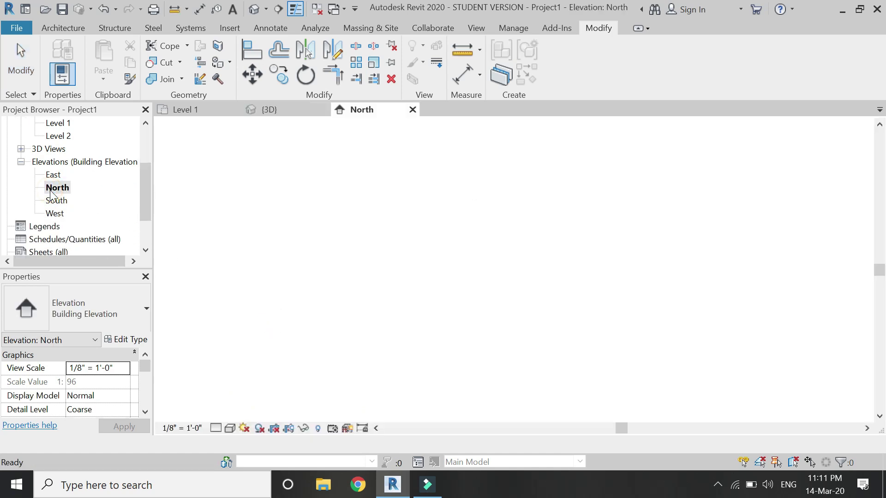
scroll(442, 329, "down", 1)
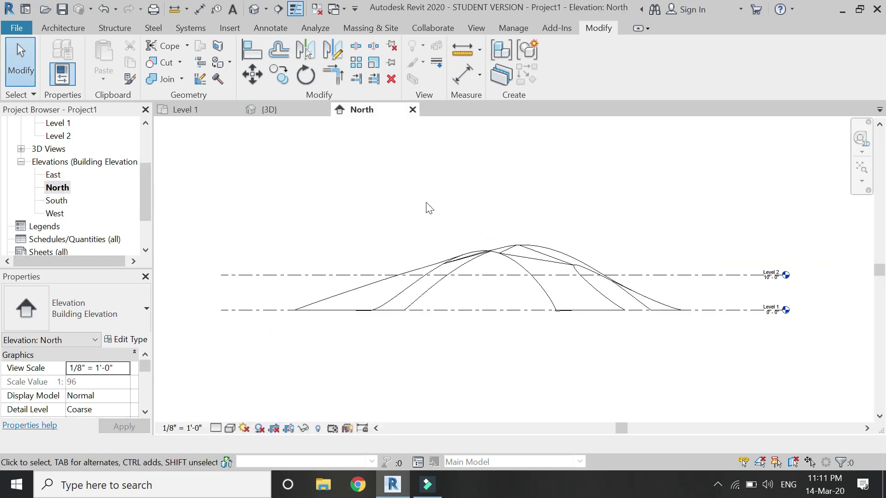
Add Levels 3 through 8 above Level 2 by picking each preceding level line with a 10' 0" offset
left_click(63, 27)
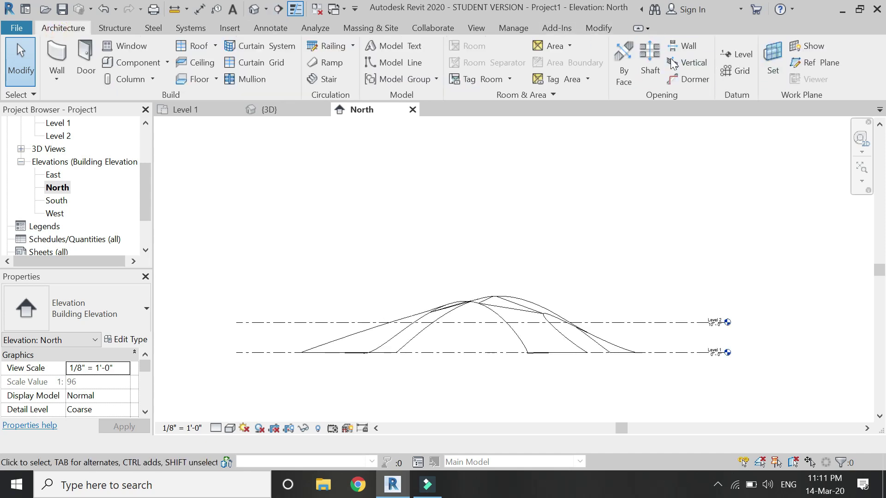
left_click(737, 56)
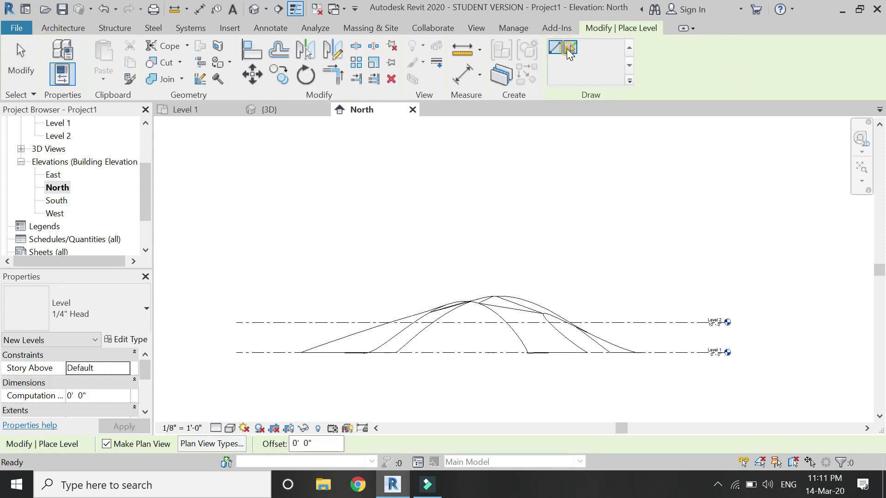
left_click(571, 50)
type("10")
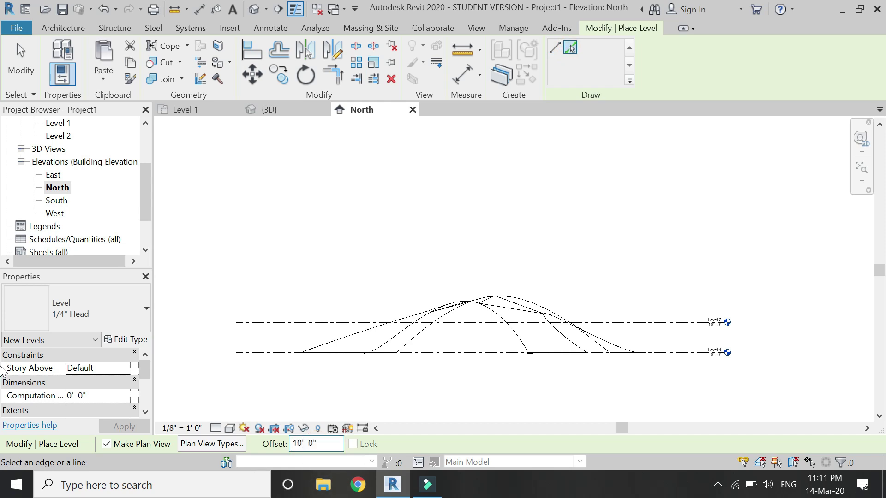
left_click(645, 322)
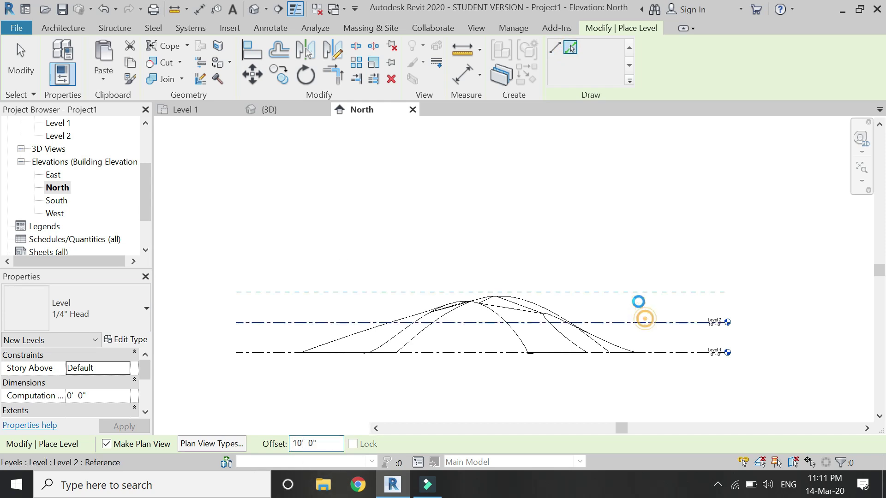
left_click(637, 292)
left_click(633, 261)
left_click(630, 226)
left_click(629, 200)
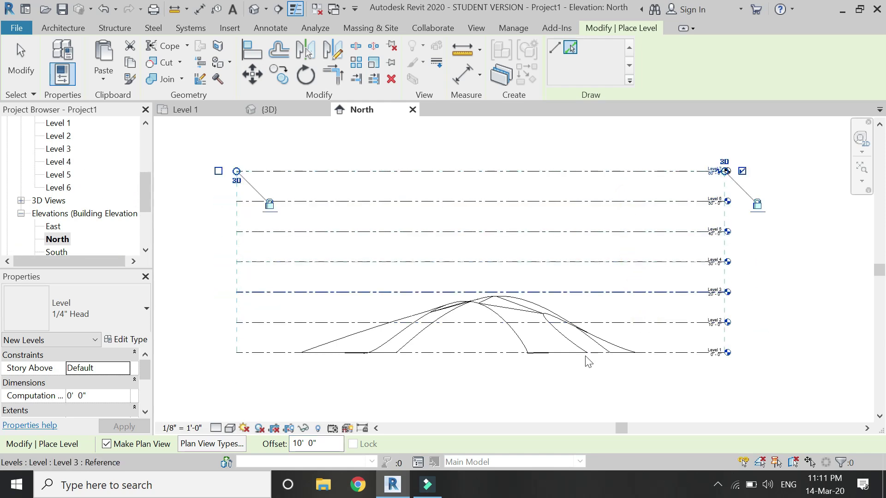
scroll(589, 352, "down", 2)
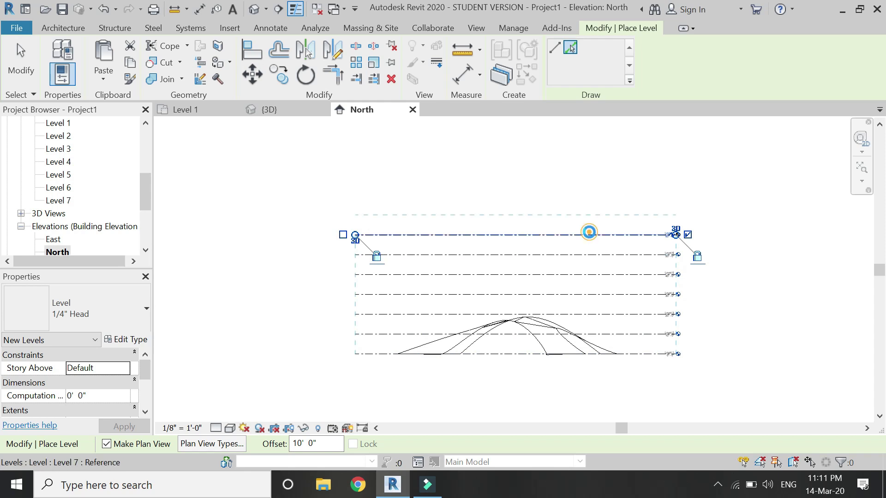
left_click(589, 233)
key("Escape")
key("Escape")
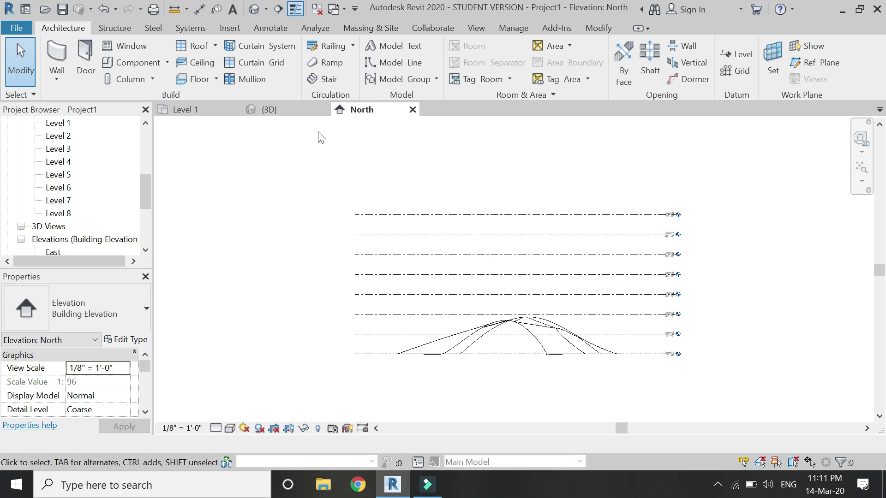
On the Level 1 floor plan, start a new in-place mass and accept its name
left_click(206, 111)
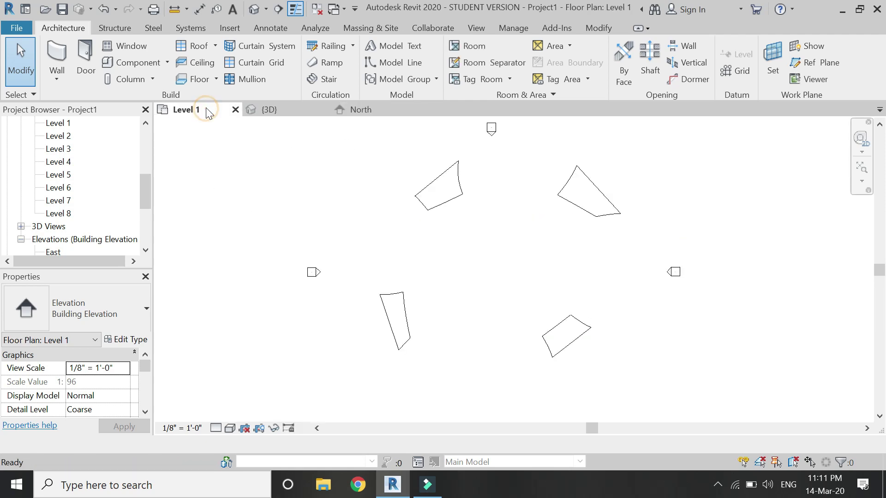
left_click(390, 28)
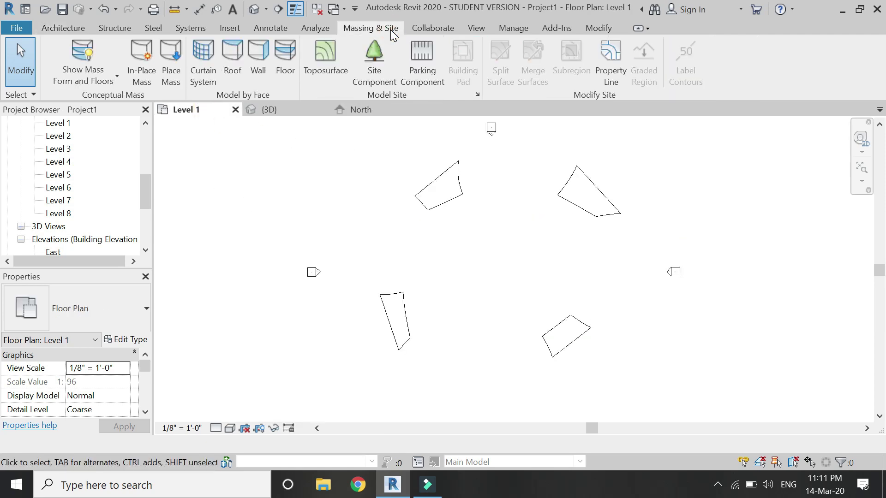
left_click(145, 81)
left_click(429, 267)
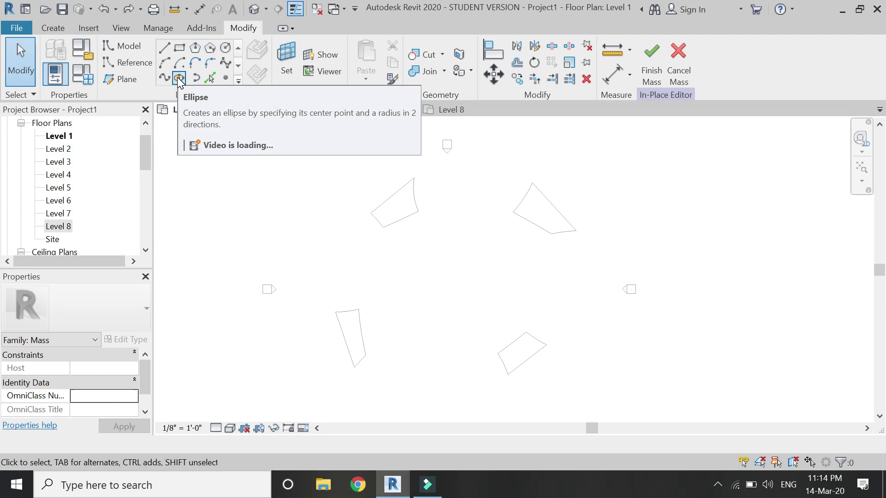
Draw an ellipse between the four mass legs with radii of about 12' 0" and 6' 6", its long axis tilted about 15°
left_click(178, 77)
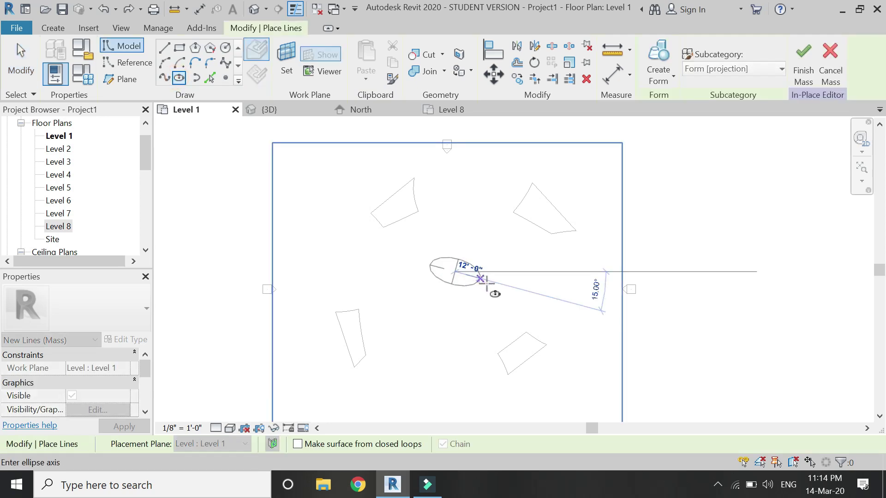
left_click(483, 280)
scroll(455, 267, "up", 3)
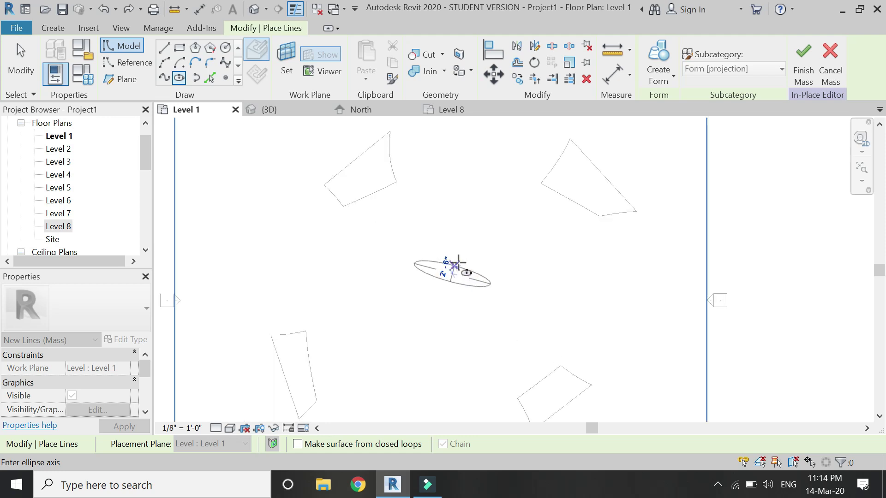
left_click(460, 249)
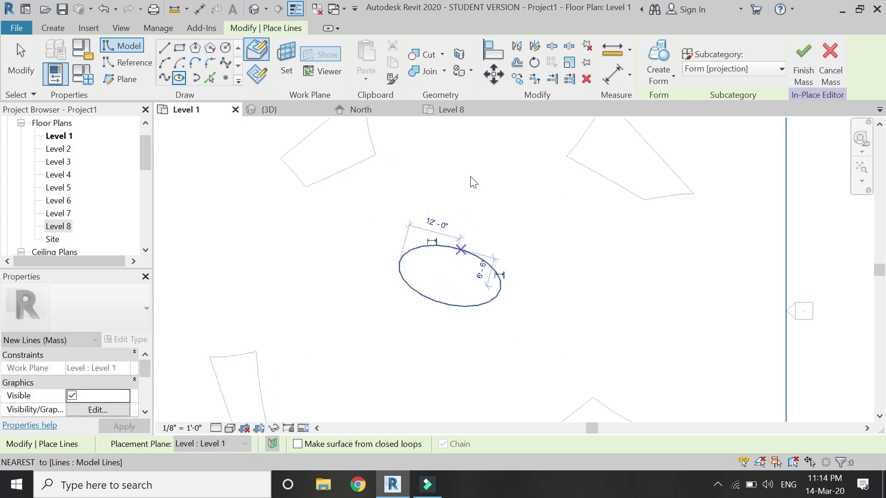
key("Escape")
In the Level 8 floor plan's view properties, set the underlay base level to Level 1
left_click(455, 109)
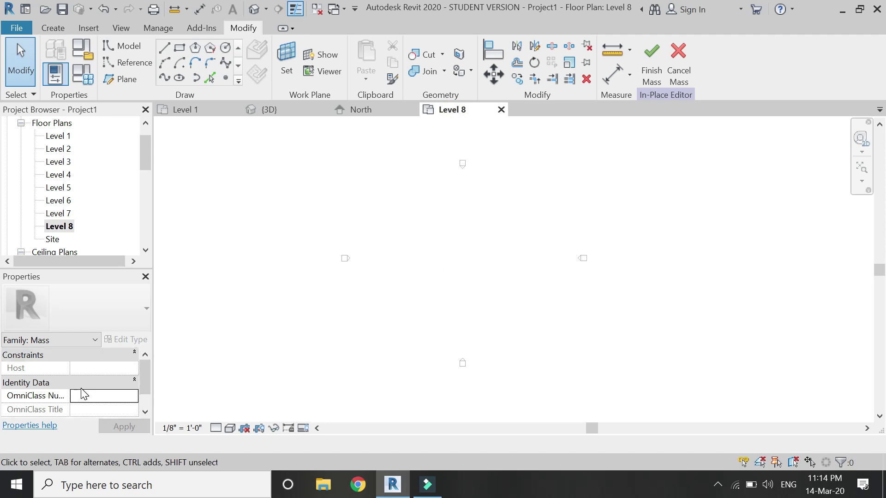
left_click(75, 340)
left_click(75, 364)
scroll(102, 395, "down", 5)
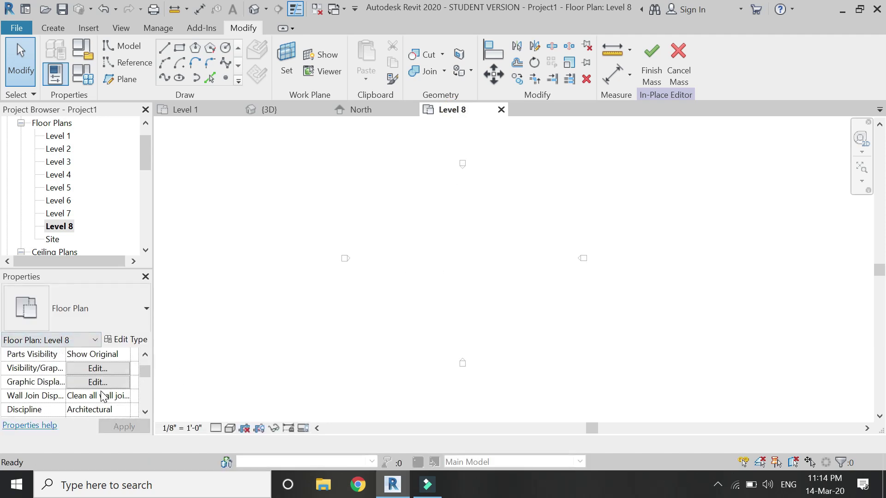
scroll(103, 395, "up", 1)
scroll(102, 395, "down", 3)
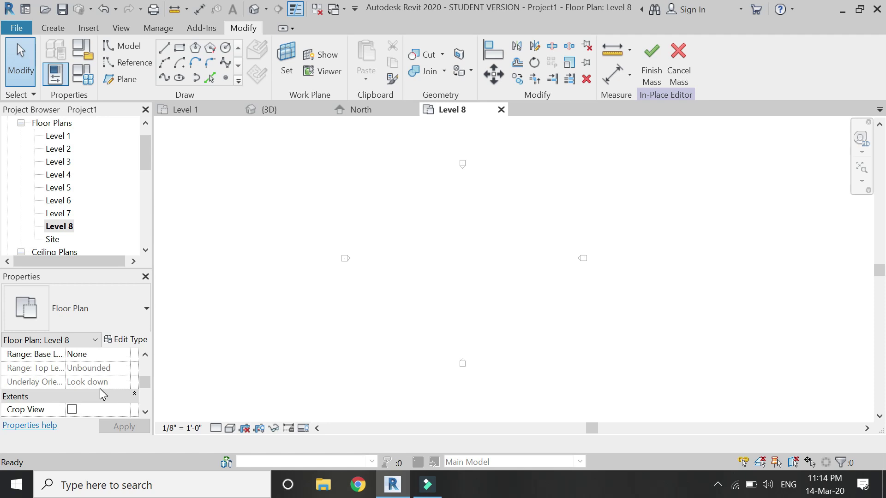
left_click(124, 355)
left_click(97, 379)
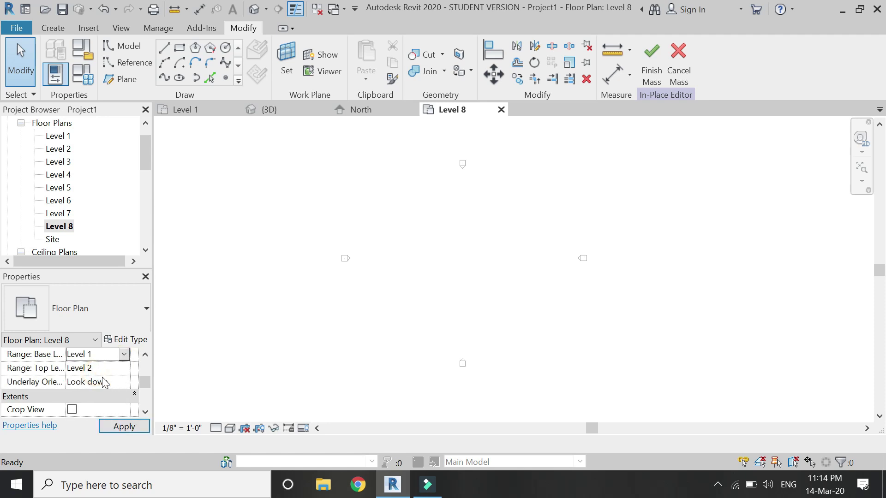
Set the Level 8 plan's underlay orientation to Look up and its top level to Unbounded, and apply the changes
left_click(123, 382)
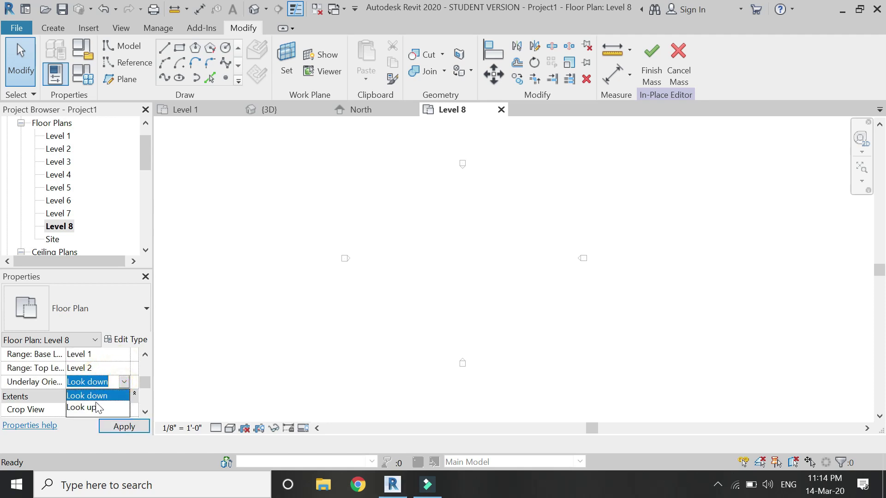
left_click(92, 405)
left_click(124, 368)
left_click(124, 368)
left_click(99, 382)
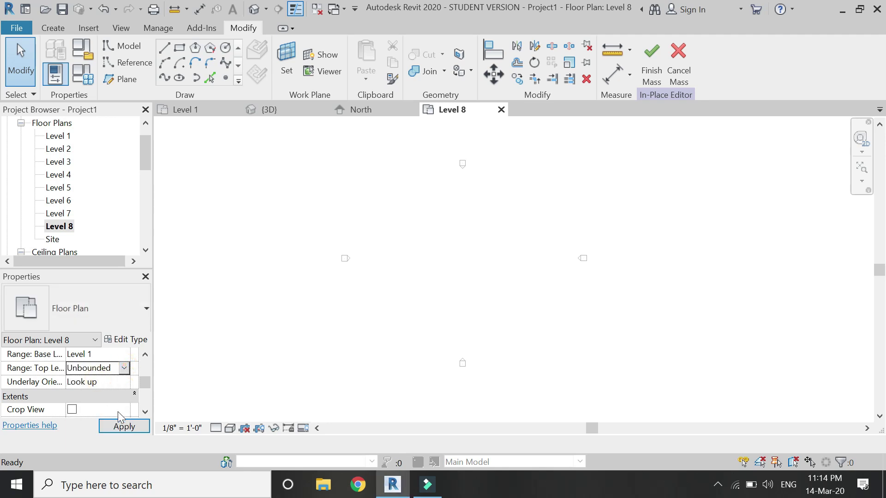
left_click(124, 427)
Draw a diagonal ellipse on Level 8 overlapping the underlaid ellipse, with a short radius of about 9' 0"
scroll(475, 237, "up", 4)
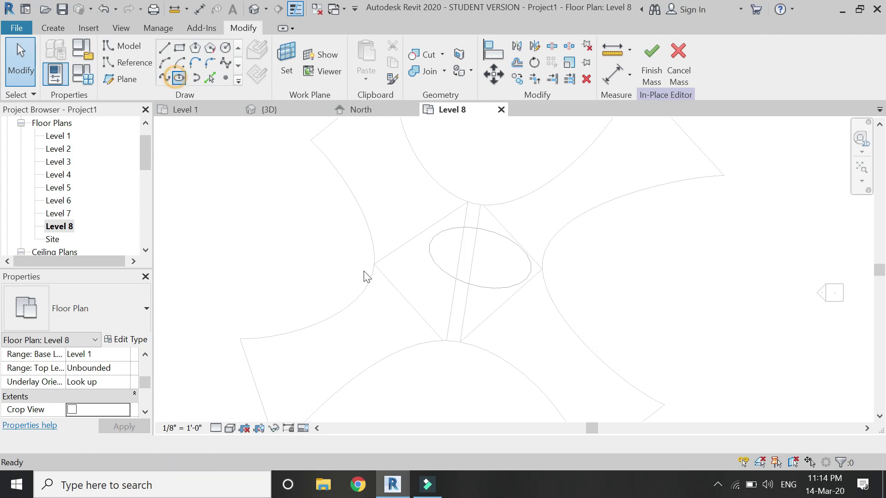
left_click(447, 285)
left_click(518, 180)
key("Escape")
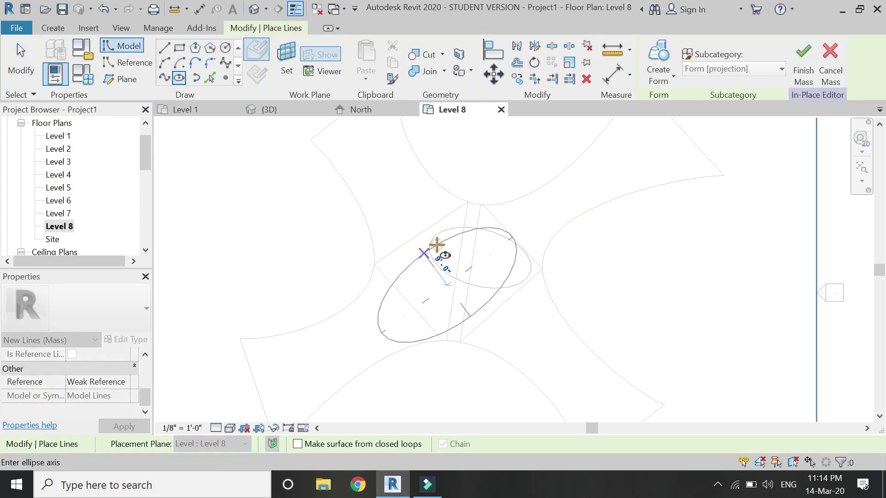
left_click(437, 246)
key("Escape")
key("Escape")
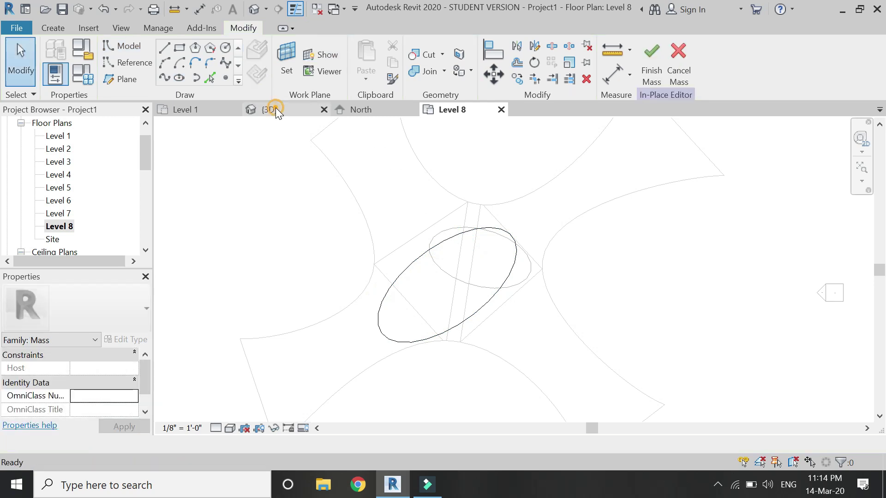
In the 3D view, select both the Level 1 and Level 8 ellipses and create a lofted solid form between them
left_click(272, 110)
left_click(515, 319)
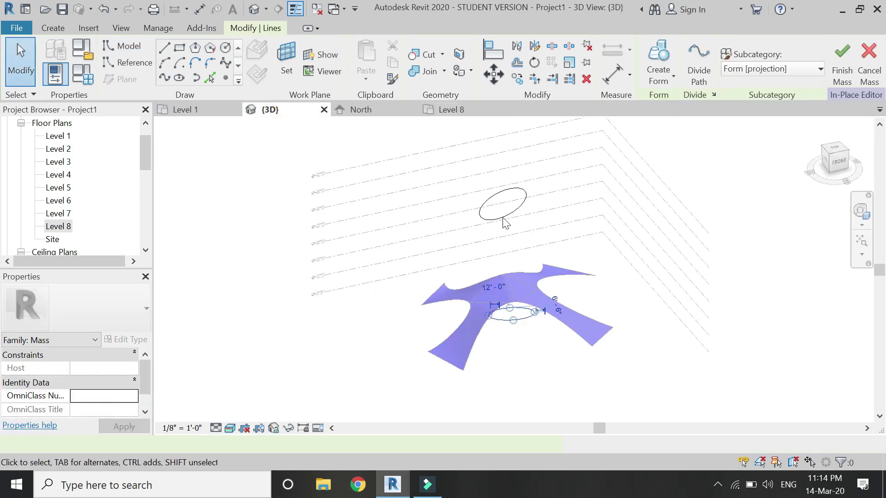
left_click(508, 213, "ctrl")
left_click(645, 64)
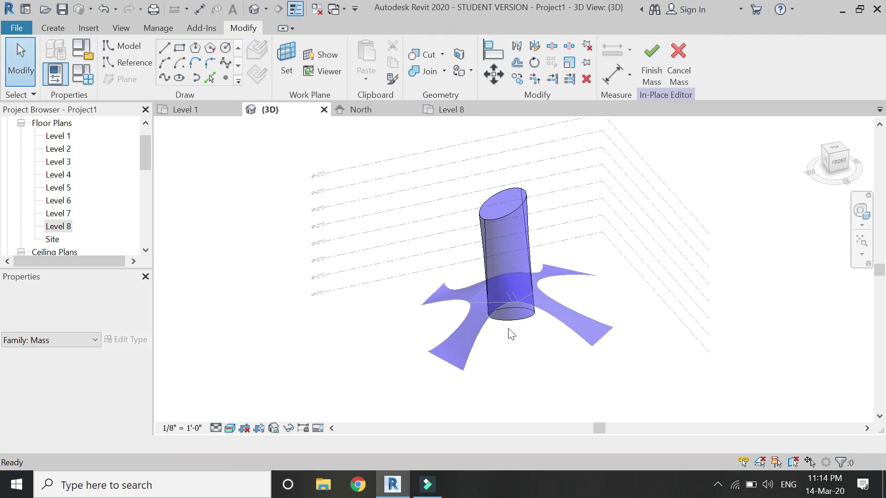
scroll(509, 335, "up", 3)
scroll(478, 410, "down", 1)
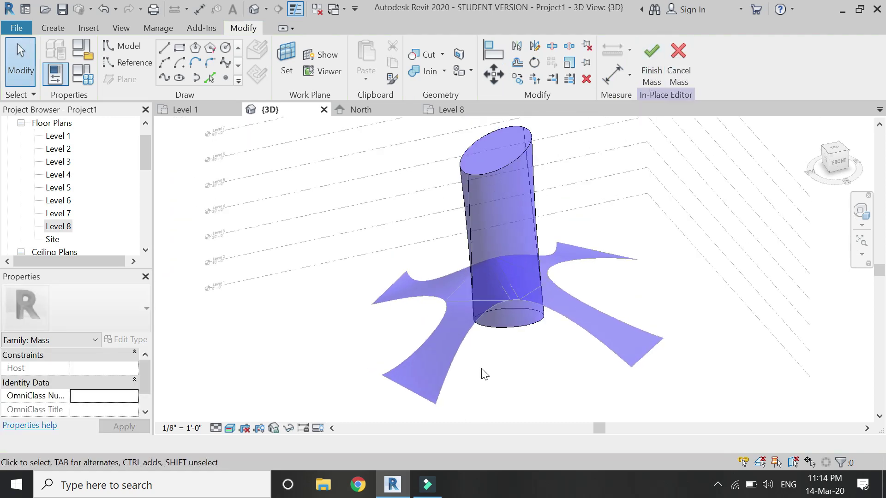
Finish the elliptical tower's in-place mass and use Cut geometry to cut the arched canopy mass with the tower
left_click(646, 74)
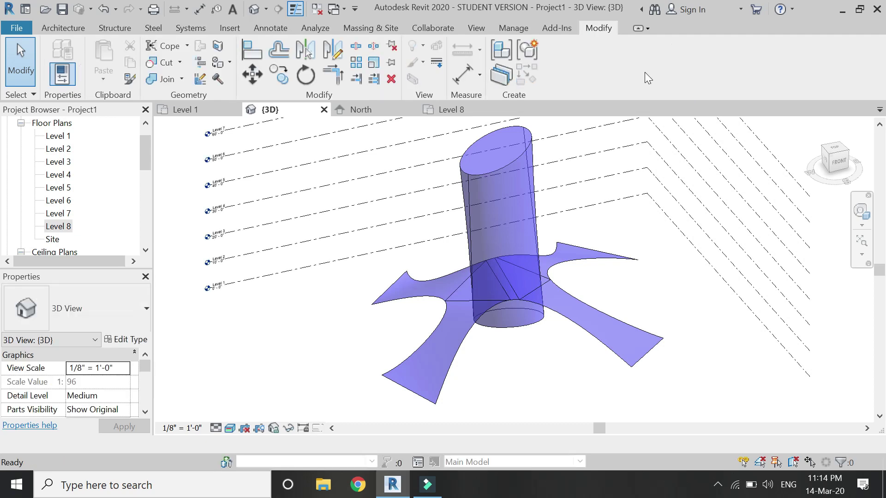
left_click(862, 212)
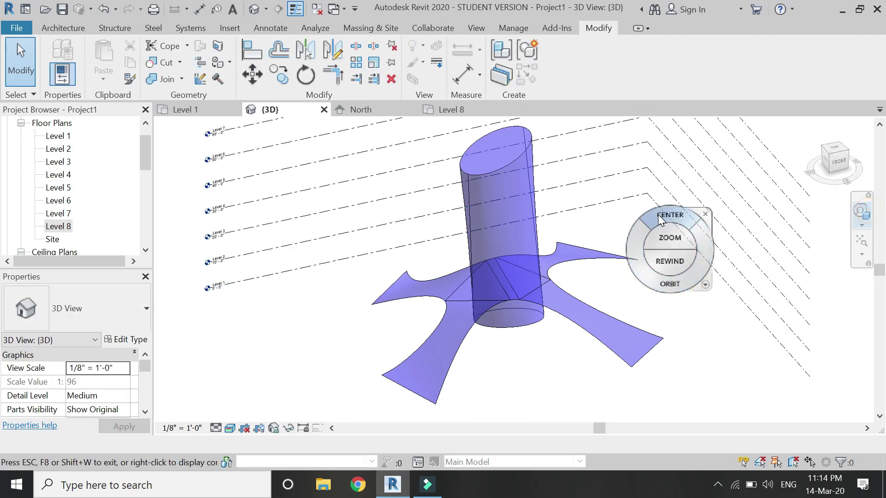
left_click_drag(504, 265, 494, 230)
left_click_drag(501, 345, 504, 295)
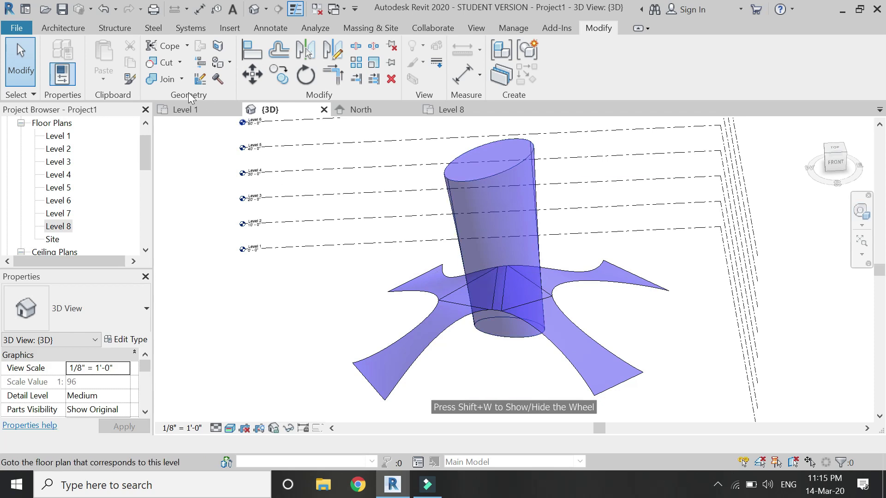
left_click(165, 63)
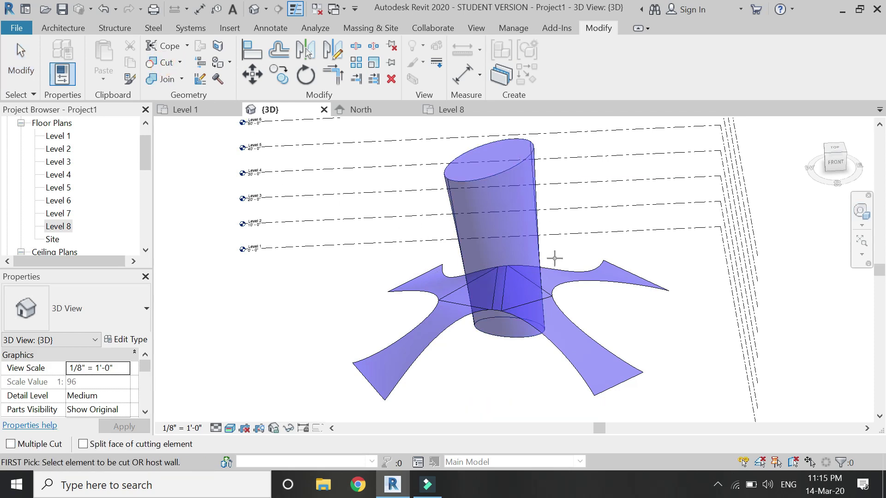
left_click(561, 279)
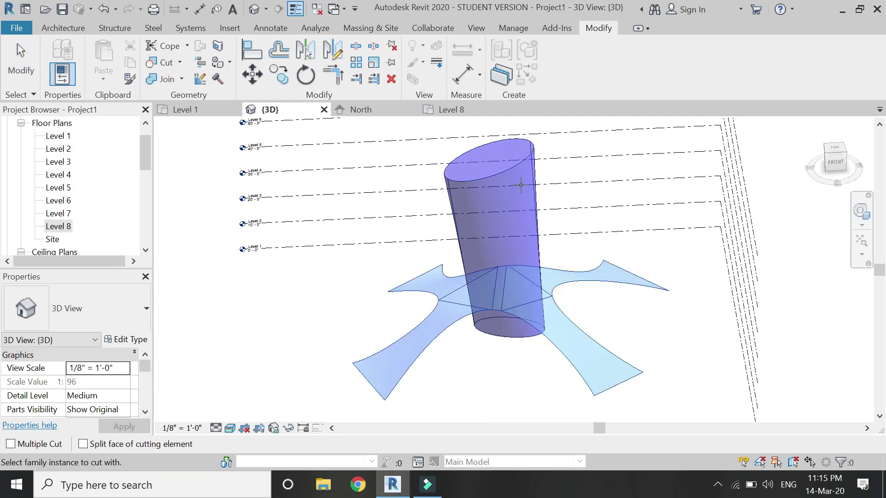
left_click(517, 160)
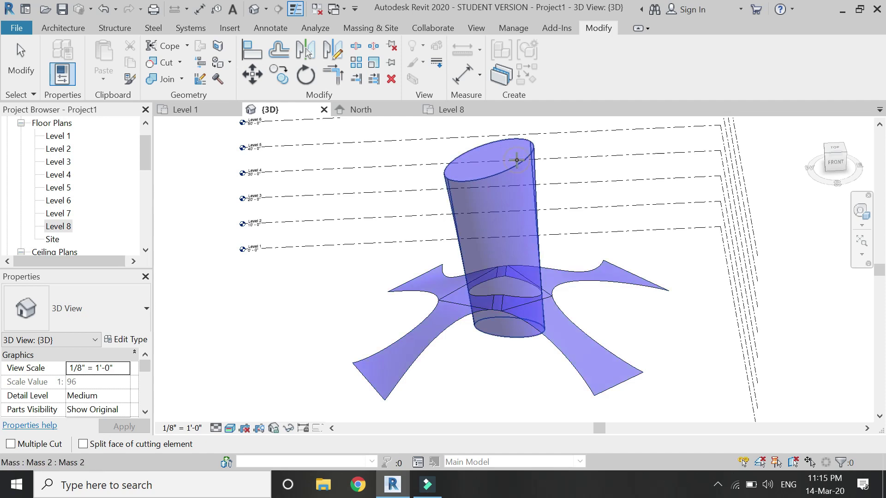
scroll(500, 289, "up", 2)
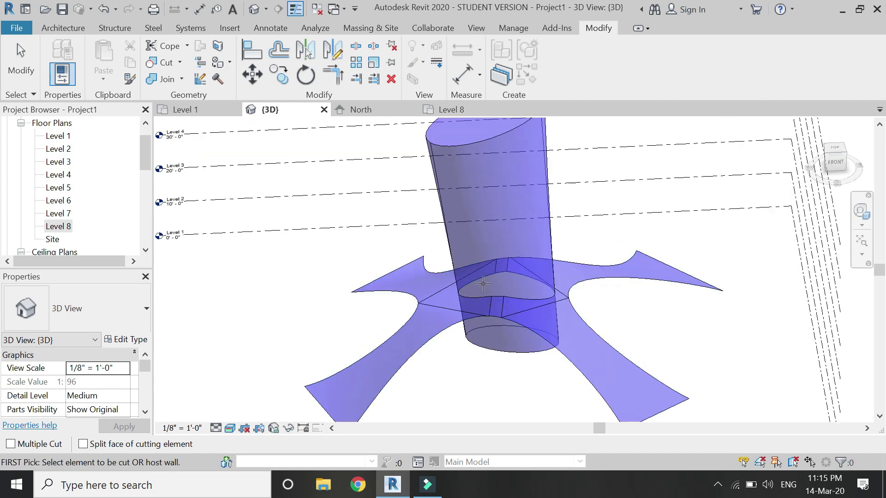
key("Escape")
scroll(421, 287, "down", 3)
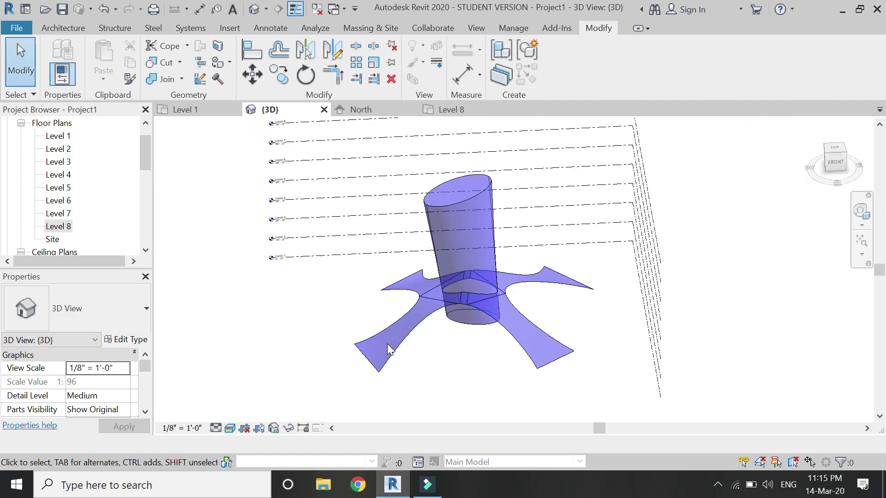
Open the arched canopy mass for in-place editing and switch the 3D view to an unshaded, line-only visual style
left_click(405, 346)
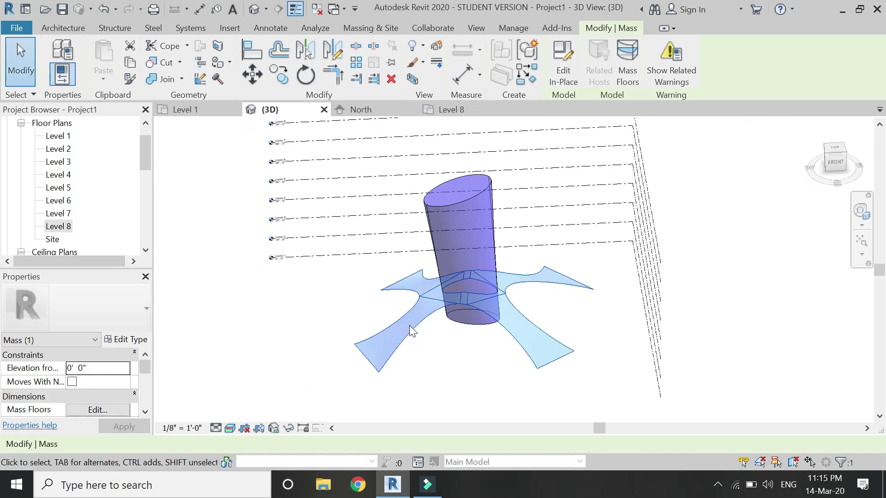
double_click(412, 332)
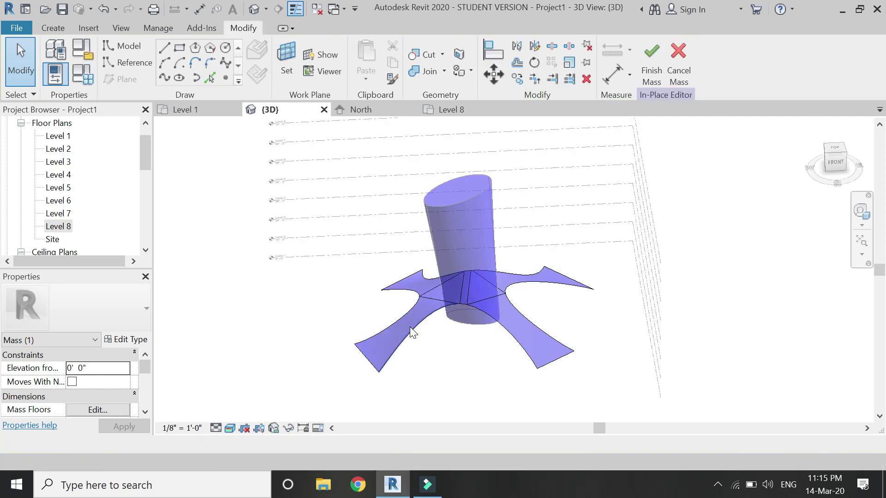
scroll(377, 365, "up", 1)
scroll(378, 364, "up", 2)
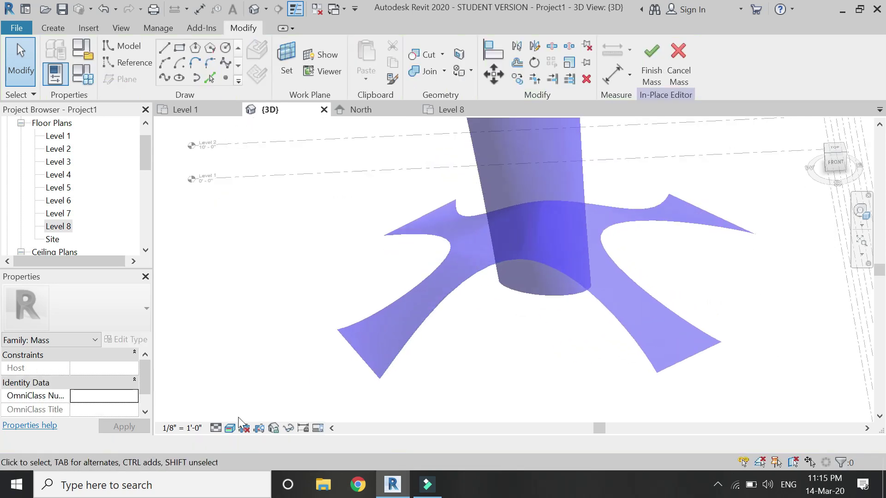
left_click(228, 428)
left_click(255, 359)
scroll(426, 341, "up", 3)
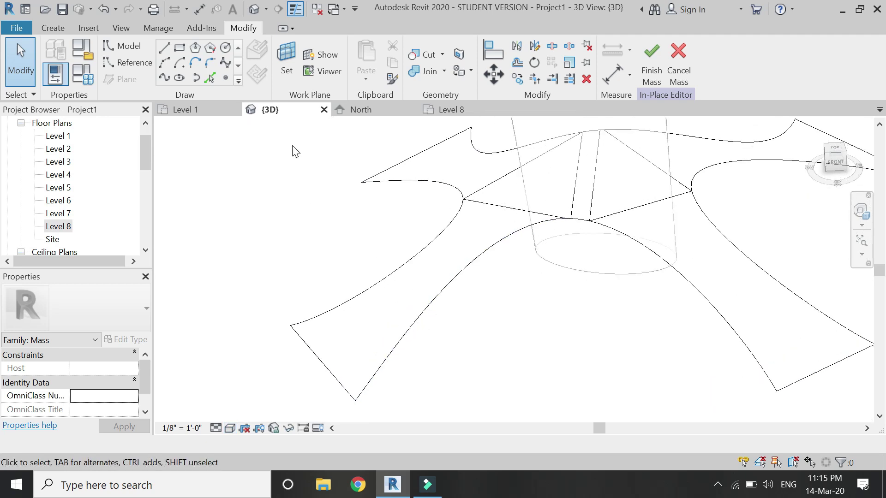
Place a reference point on the canopy's front arch edge, partway up the near leg
left_click(225, 77)
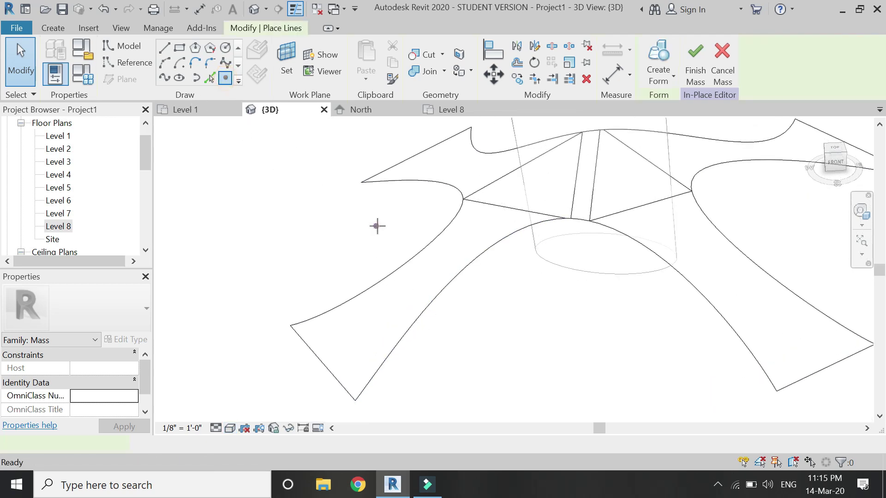
left_click(455, 277)
key("Escape")
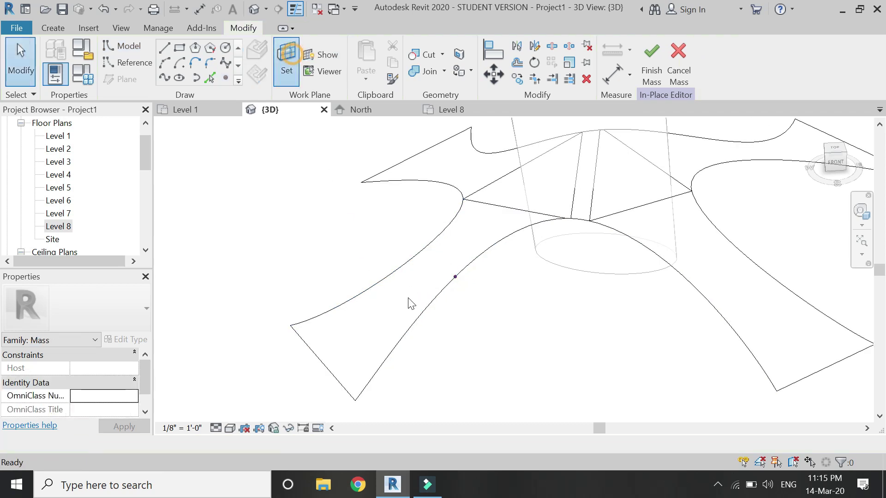
On the reference point's work plane, draw a three-point arc hanging from the point, with a radius of about 10' 3"
scroll(443, 296, "up", 1)
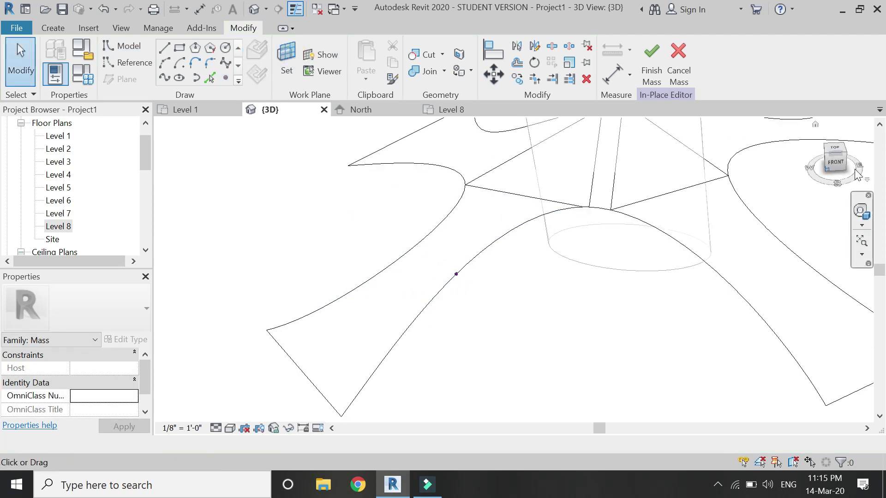
left_click(861, 211)
left_click_drag(748, 199, 436, 297)
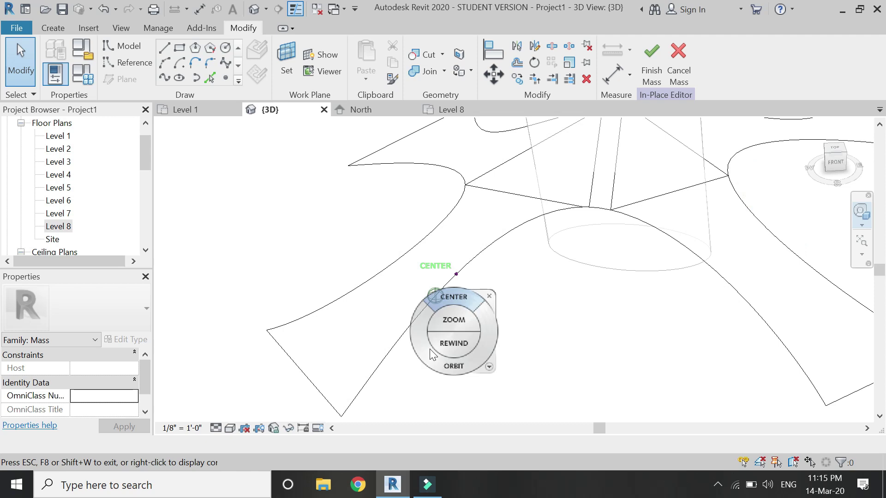
left_click_drag(452, 367, 498, 353)
key("Escape")
left_click(164, 63)
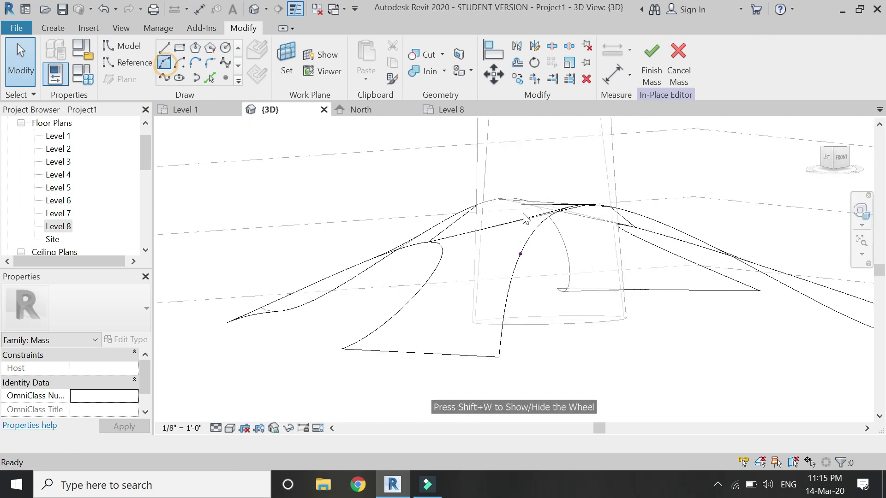
left_click(520, 254)
left_click(475, 361)
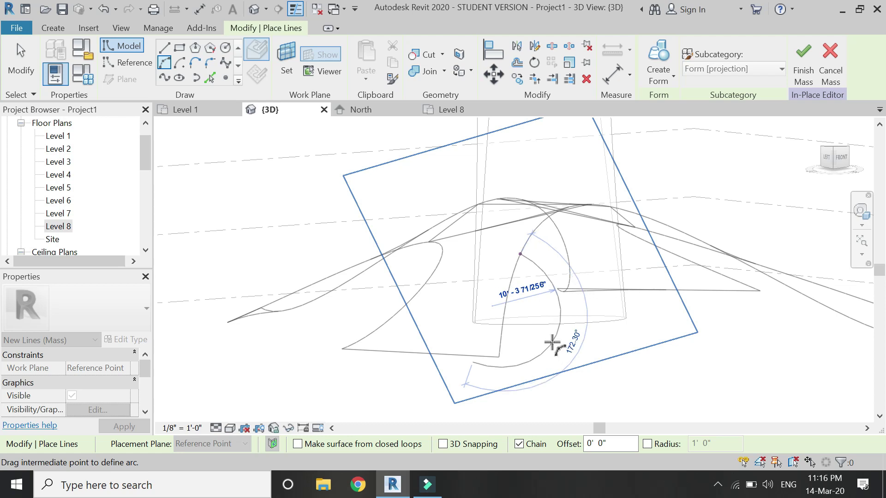
left_click(553, 344)
key("Escape")
key("Escape")
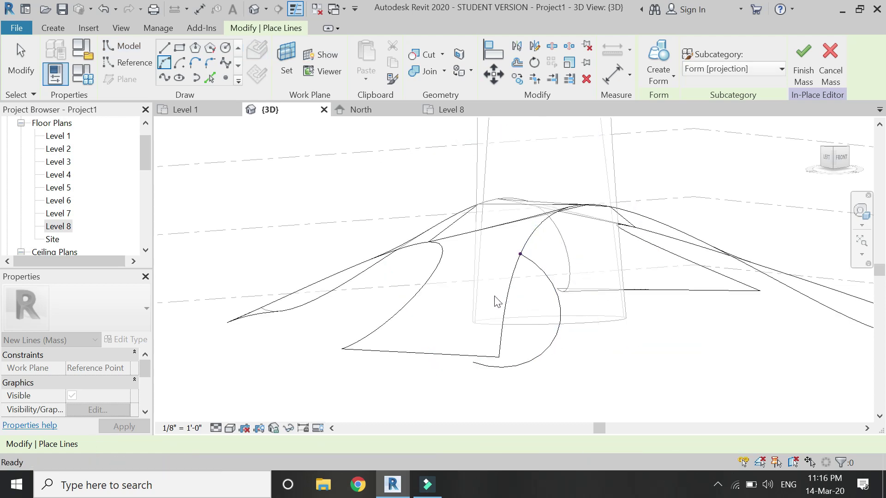
Select the canopy's front arch edge together with the arc and create a form that sweeps the arc along the edge
left_click(834, 150)
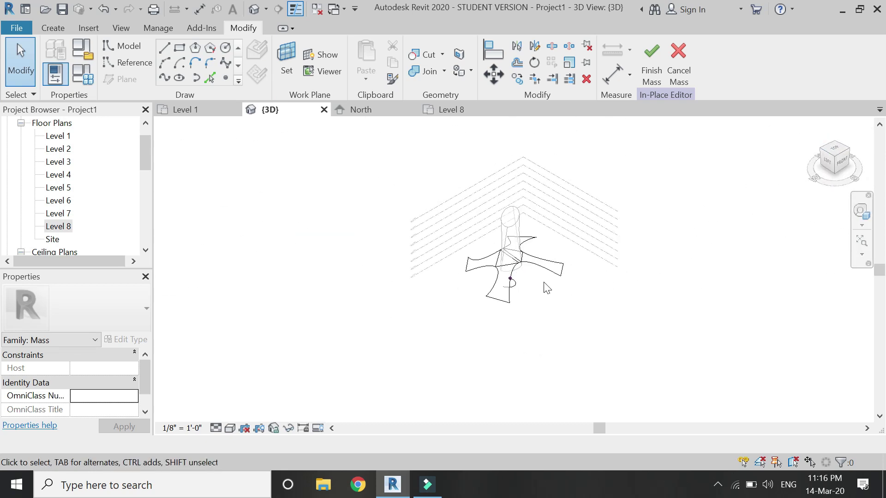
scroll(520, 267, "up", 4)
key("Tab")
key("Tab")
left_click(524, 249)
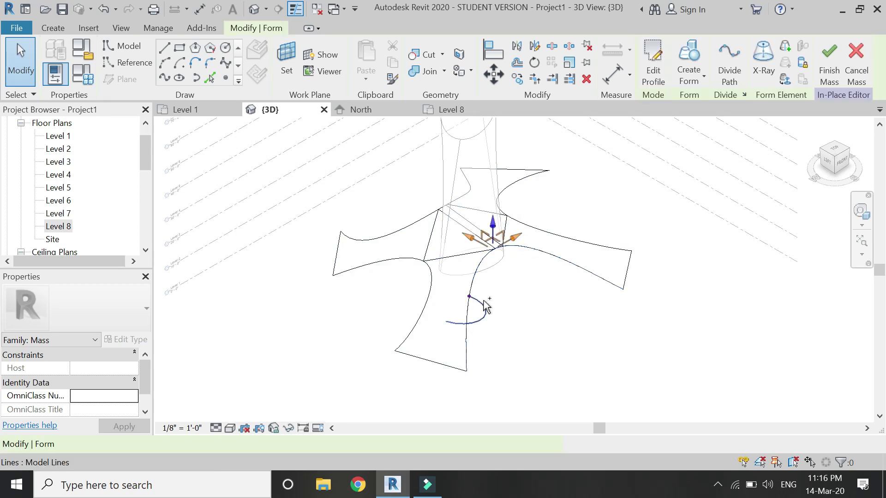
left_click(482, 303, "ctrl")
left_click(662, 54)
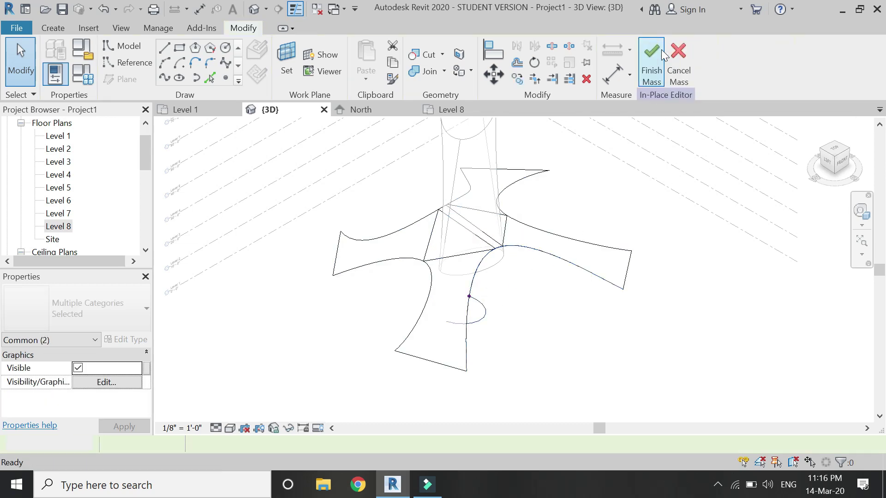
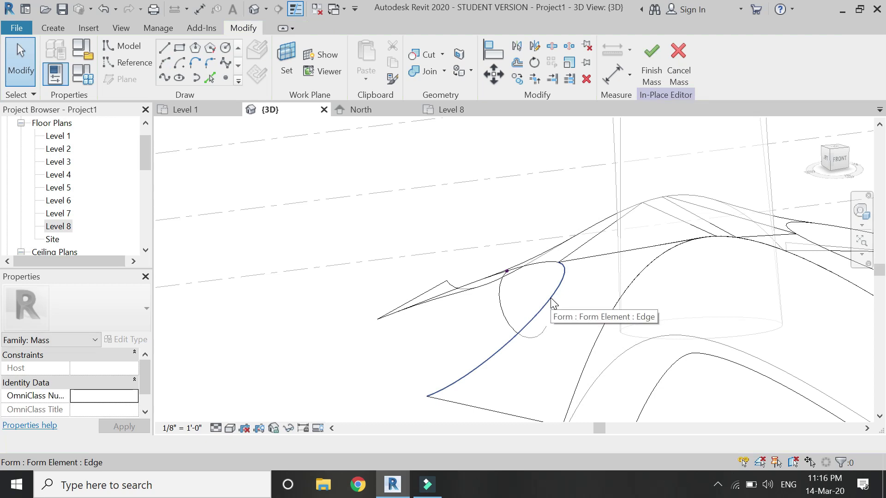
Create a swept form from the arc on the canopy's left side and the left arch edge it hangs from
left_click(549, 297)
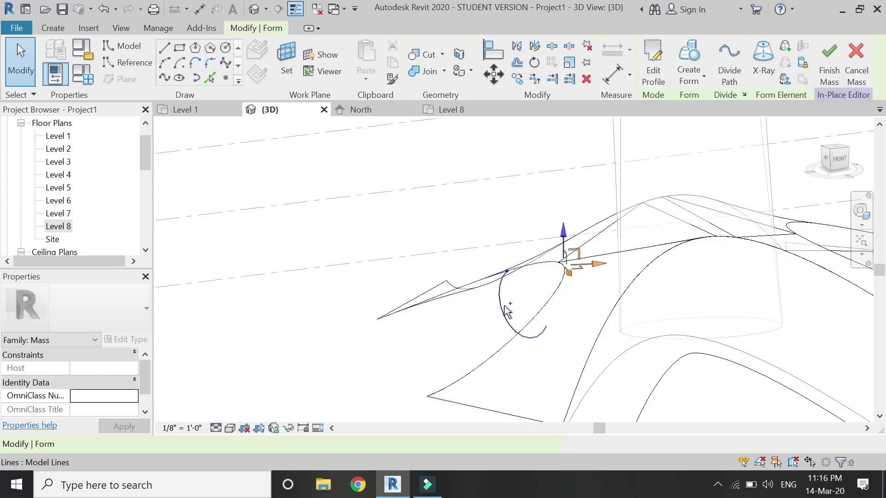
left_click(503, 305, "ctrl")
left_click(661, 57)
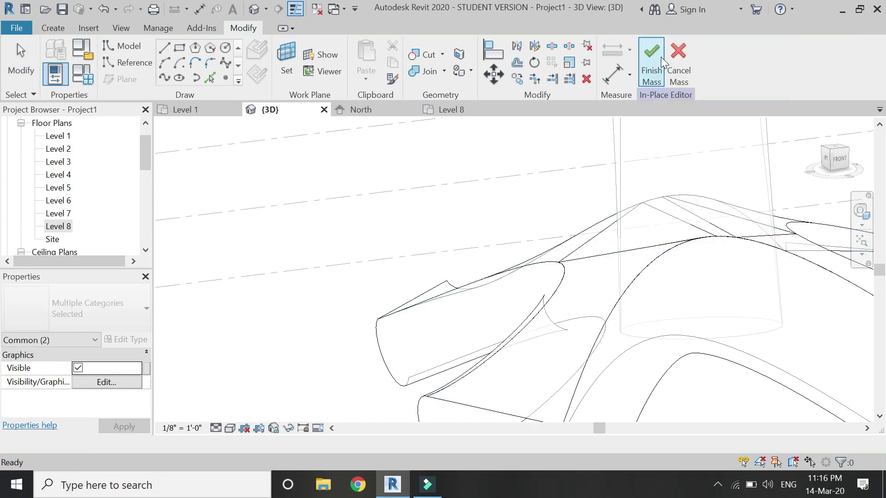
Place a reference point on the canopy's right-side arch edge, which has no swept form yet
scroll(420, 290, "down", 2)
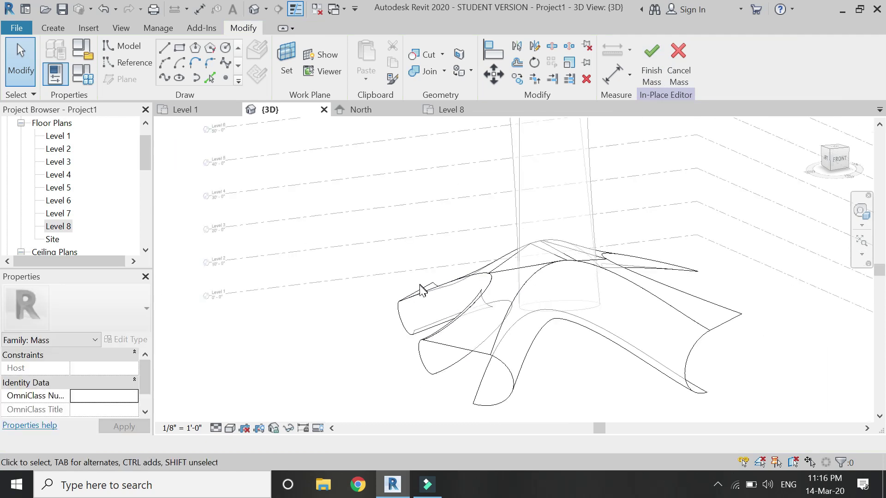
scroll(586, 300, "down", 2)
left_click(861, 211)
left_click_drag(703, 210, 544, 305)
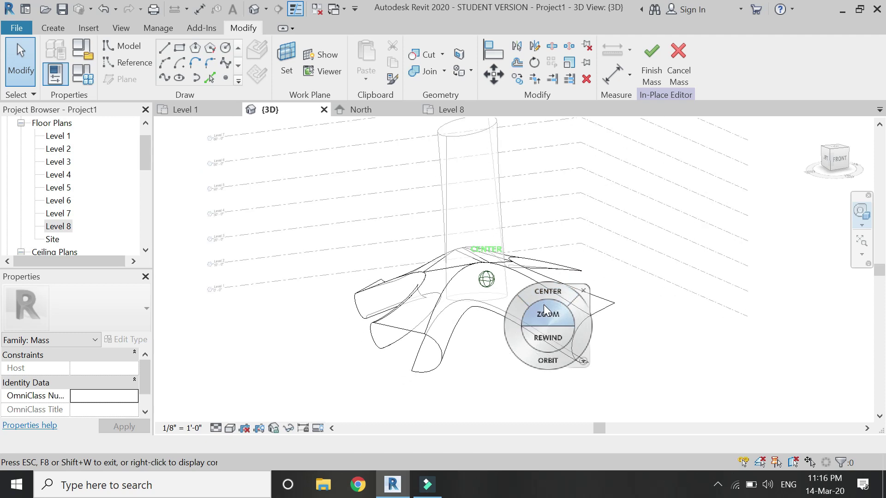
left_click_drag(579, 332, 293, 347)
scroll(643, 356, "up", 2)
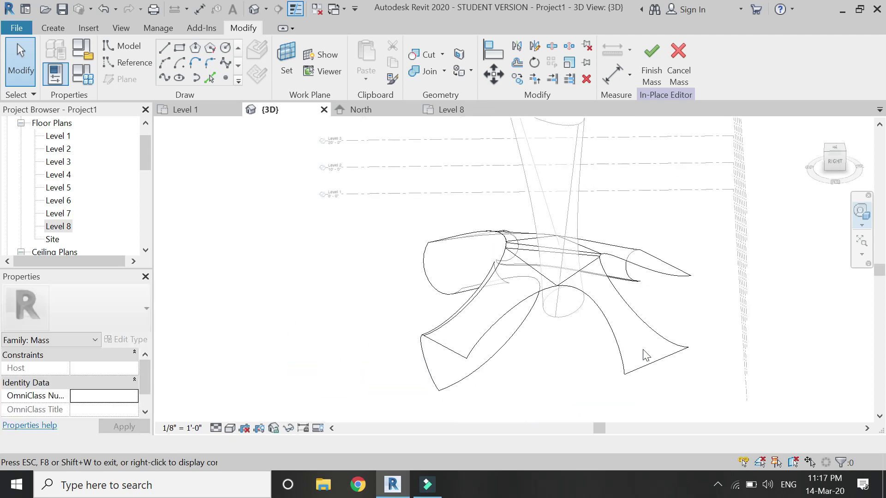
key("Escape")
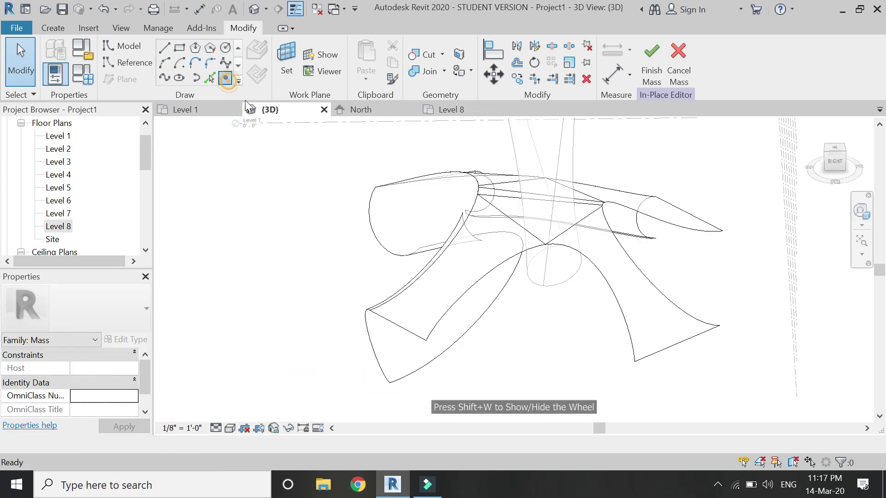
left_click(463, 293)
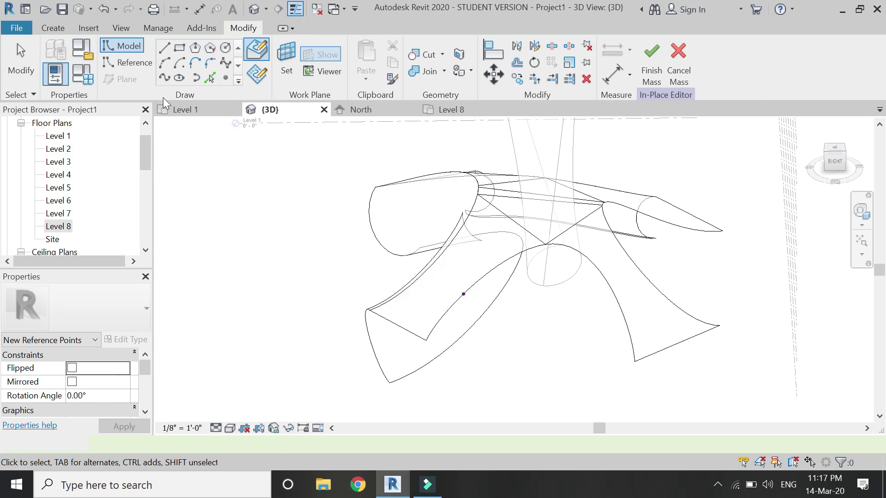
key("Escape")
Set the work plane to the new reference point and draw a three-point arc hanging from it, about 14' 4" in radius
left_click(286, 69)
left_click(463, 294)
left_click(861, 211)
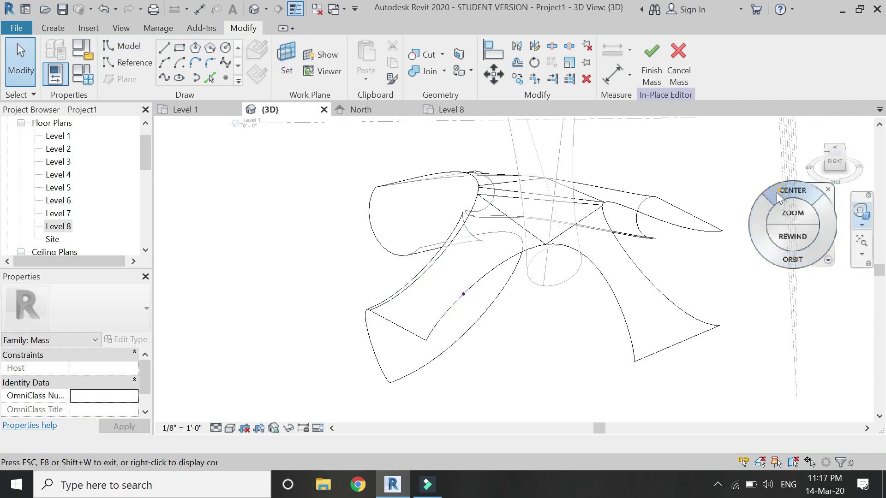
mouse_move(470, 369)
left_mouse_down()
mouse_move(463, 365)
mouse_move(468, 372)
mouse_move(507, 358)
left_mouse_up()
key("Escape")
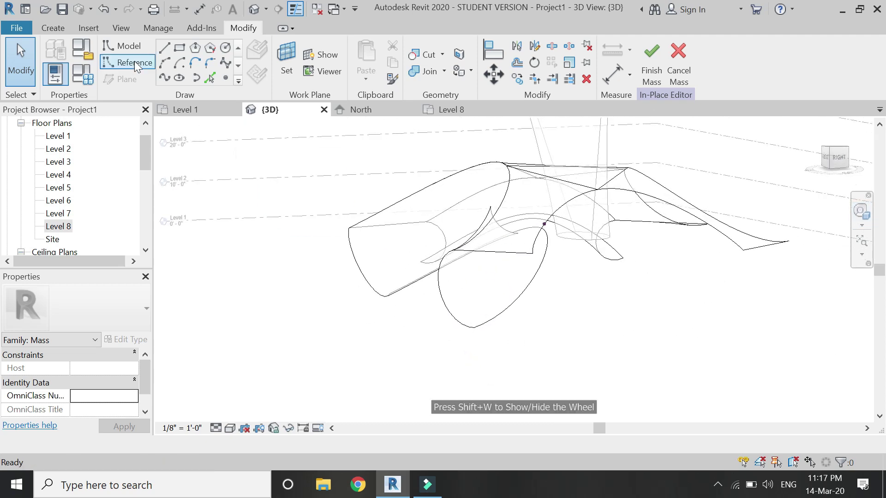
key("l")
key("i")
left_click(544, 224)
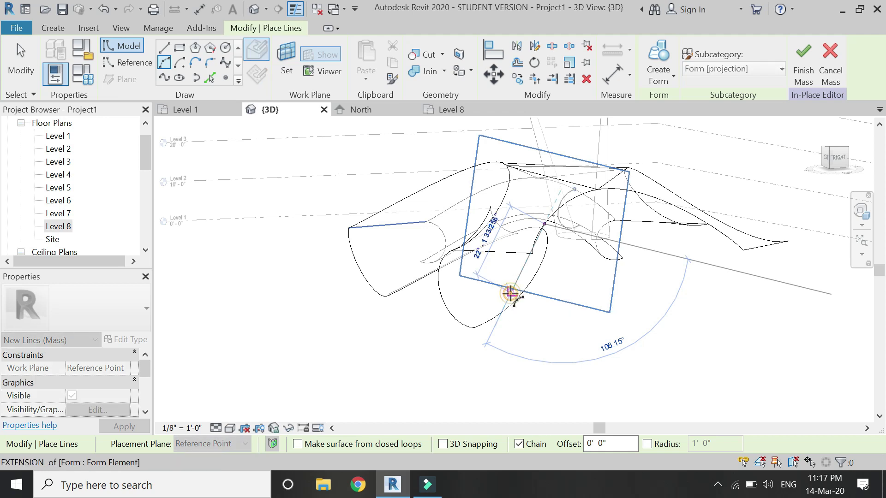
left_click(545, 284)
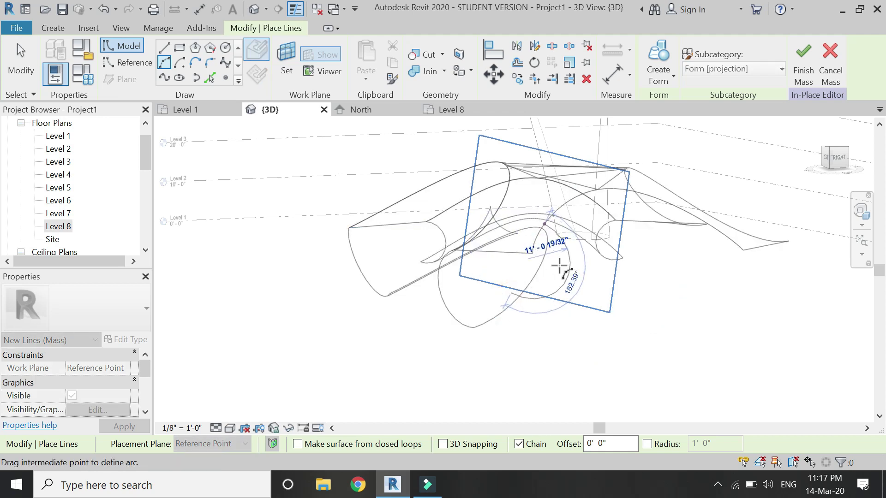
left_click(550, 258)
key("Escape")
key("Escape")
Select the hanging arc together with the canopy's right arch edge and create a form that sweeps the arc along the edge
left_click(571, 206)
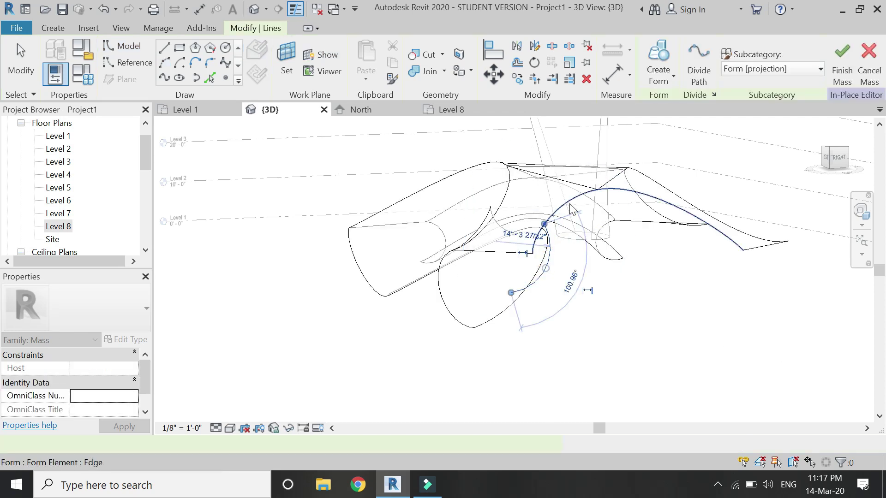
left_click(570, 203, "ctrl")
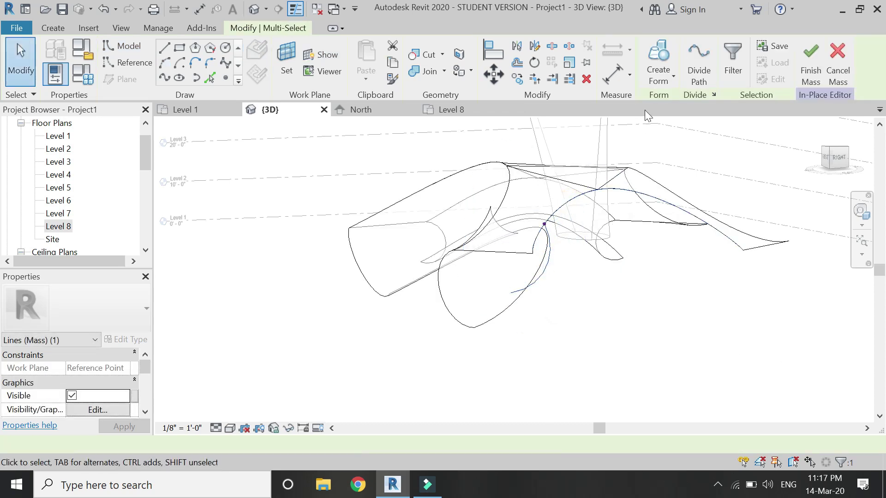
left_click(662, 46)
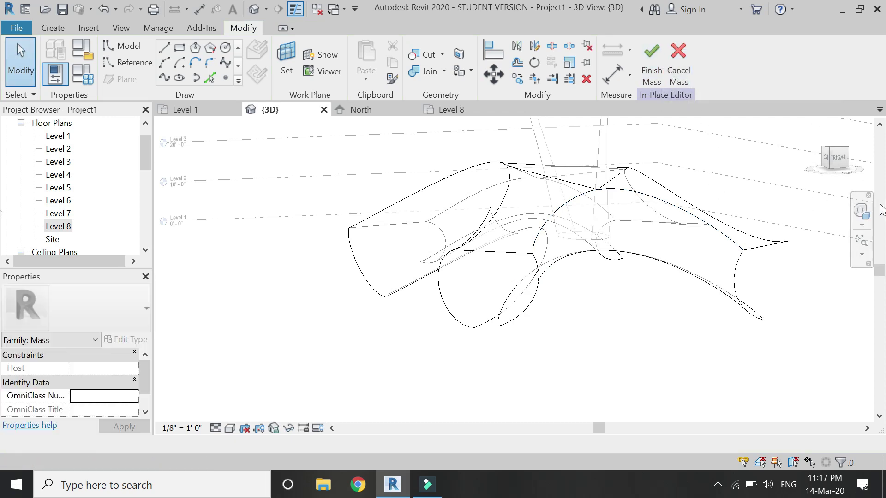
Place a reference point on the back-side arch edge of the canopy that has no swept form yet
left_click(861, 211)
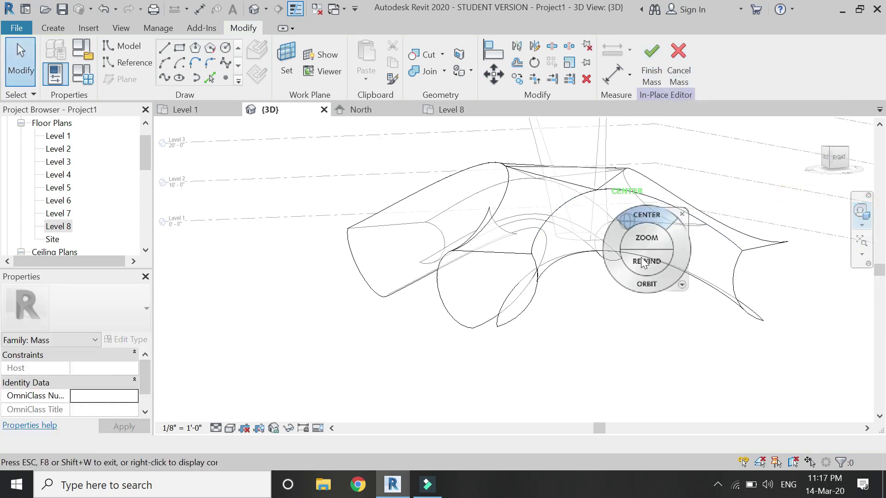
left_click(641, 261)
left_click_drag(647, 283, 406, 263)
key("Escape")
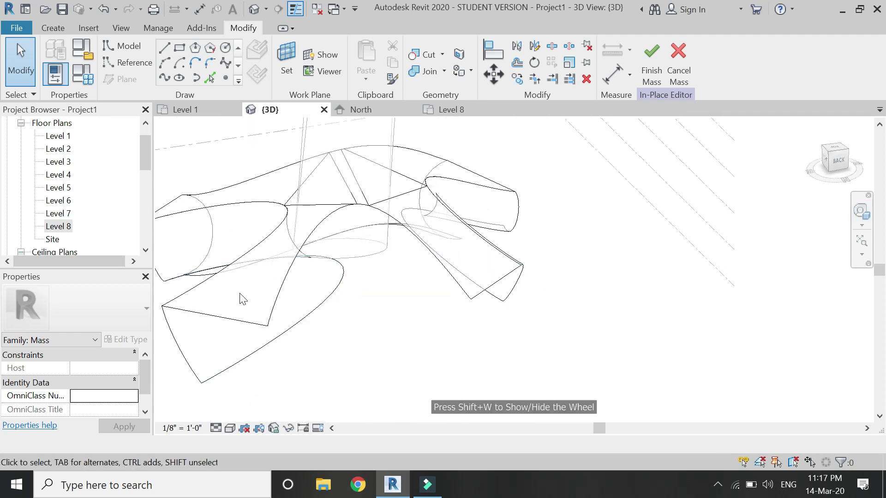
scroll(243, 299, "up", 2)
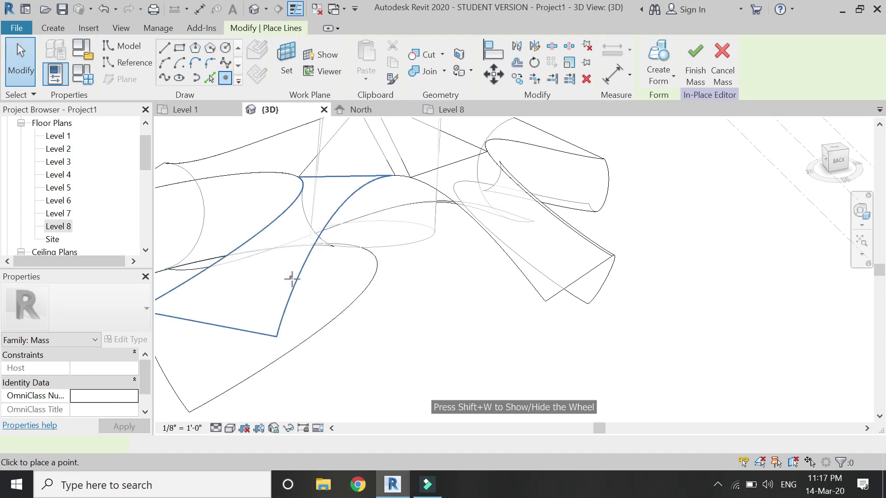
left_click(302, 267)
key("Escape")
key("Escape")
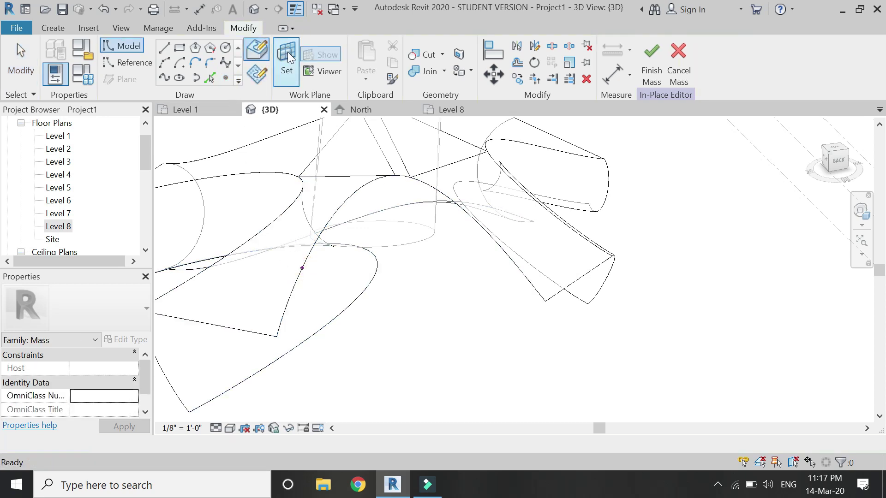
Set the work plane to the new reference point and draw a three-point arc hanging from it, about 11' 2" in radius
left_click(304, 268)
key("Escape")
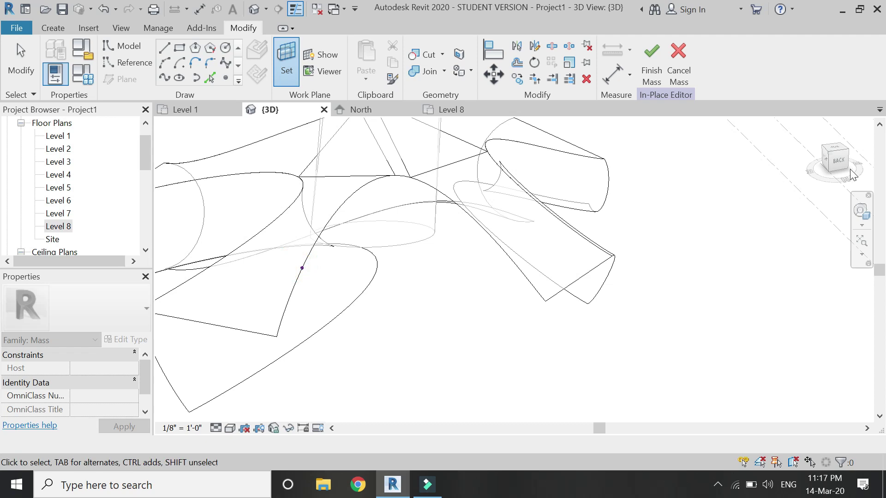
left_click(861, 212)
left_click_drag(736, 193, 294, 286)
left_click_drag(310, 347, 356, 338)
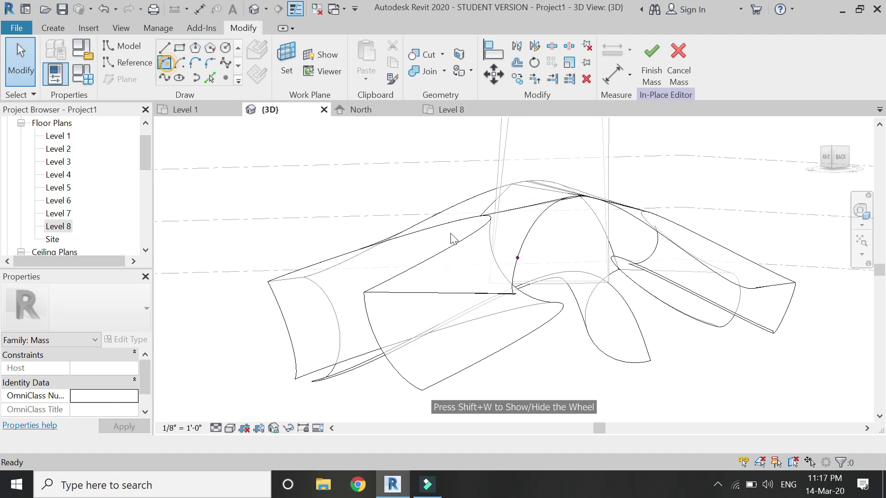
left_click(517, 258)
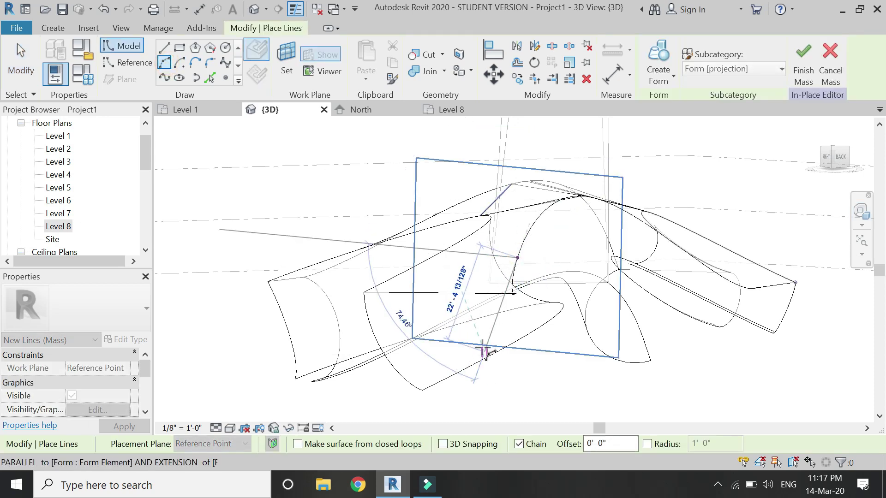
left_click(483, 356)
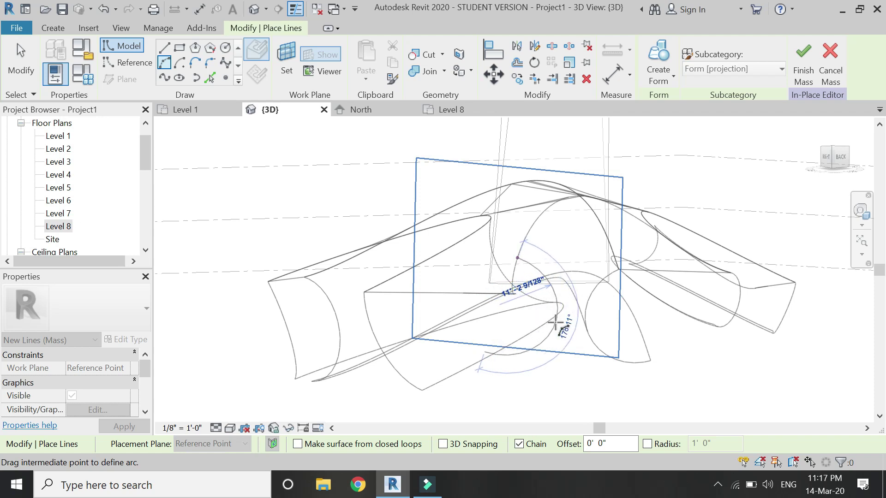
left_click(556, 322)
key("Escape")
key("Escape")
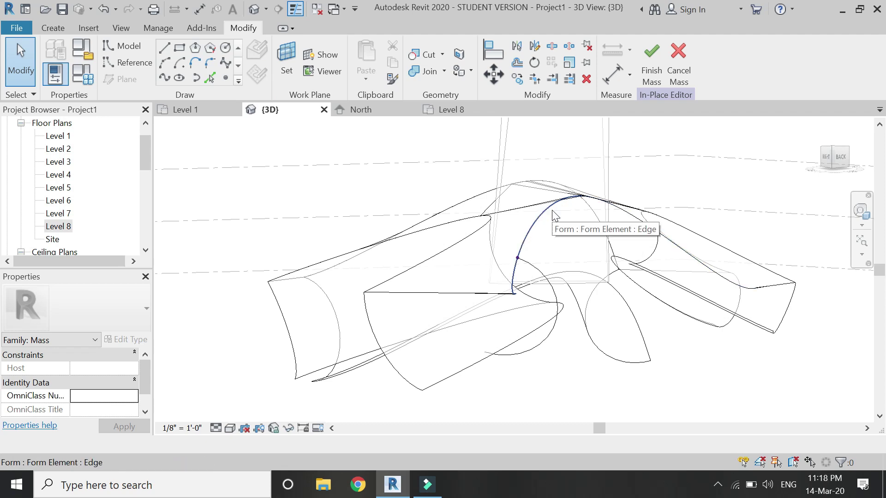
Create a swept form from the new arc and the back-side arch edge it hangs from
left_click(534, 280)
left_click(514, 276, "ctrl")
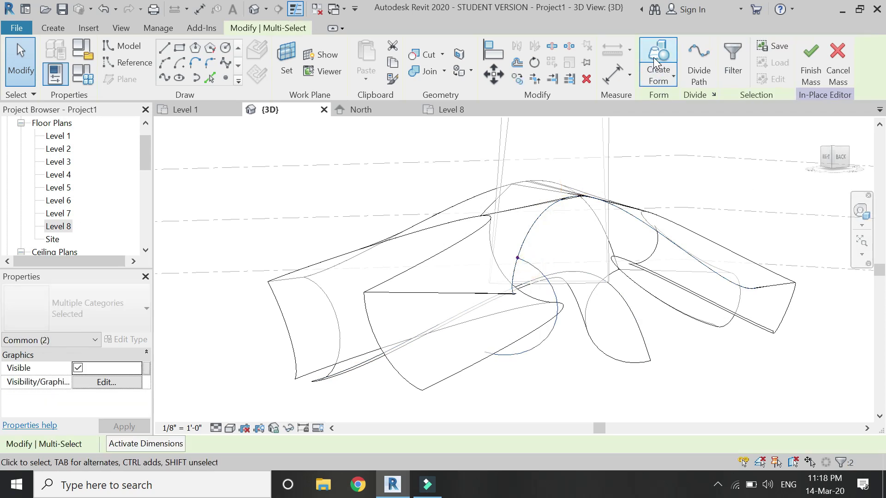
left_click(653, 57)
scroll(517, 284, "down", 3)
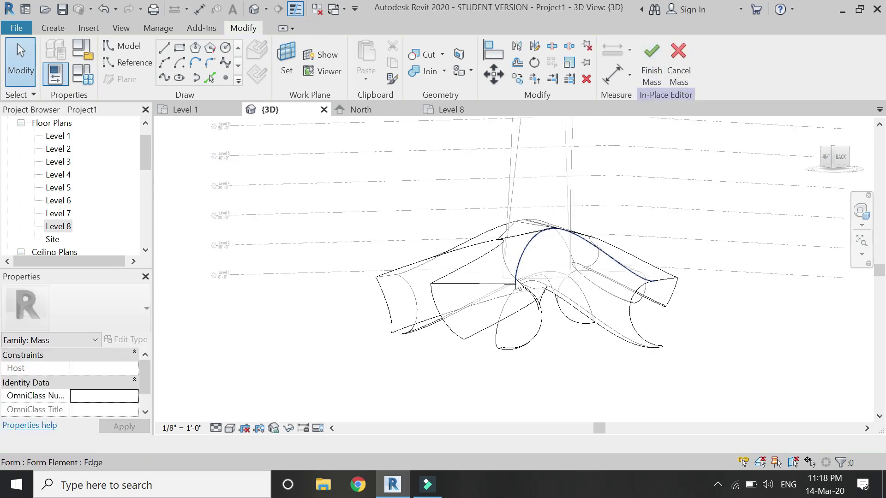
Review the finished canopy in 3D, and show the North elevation in a shaded visual style
left_click(861, 212)
left_click_drag(641, 225, 487, 268)
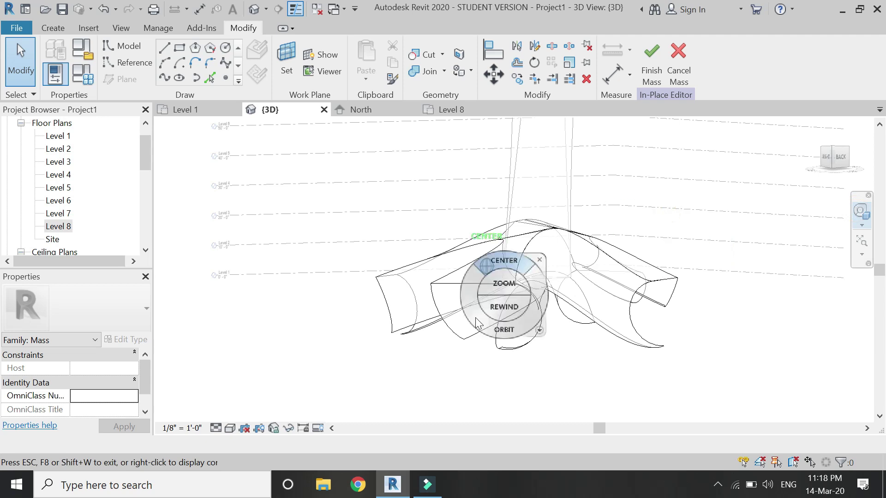
left_click_drag(483, 357, 369, 119)
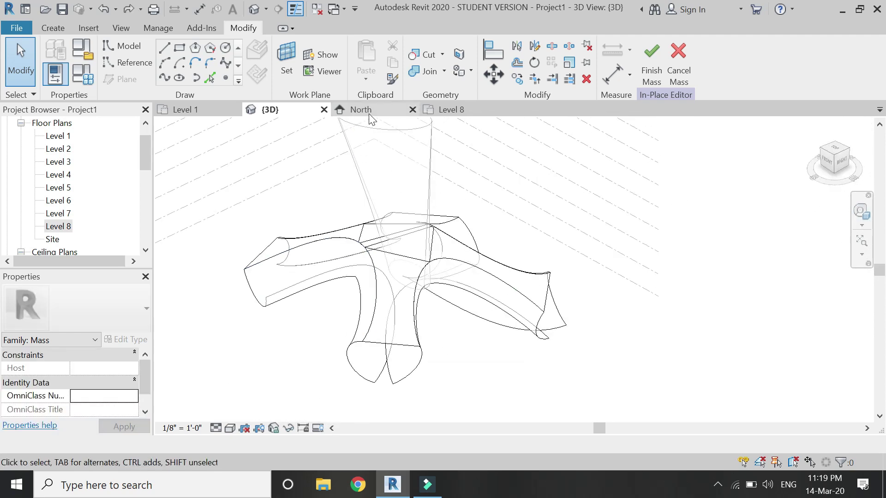
left_click(370, 110)
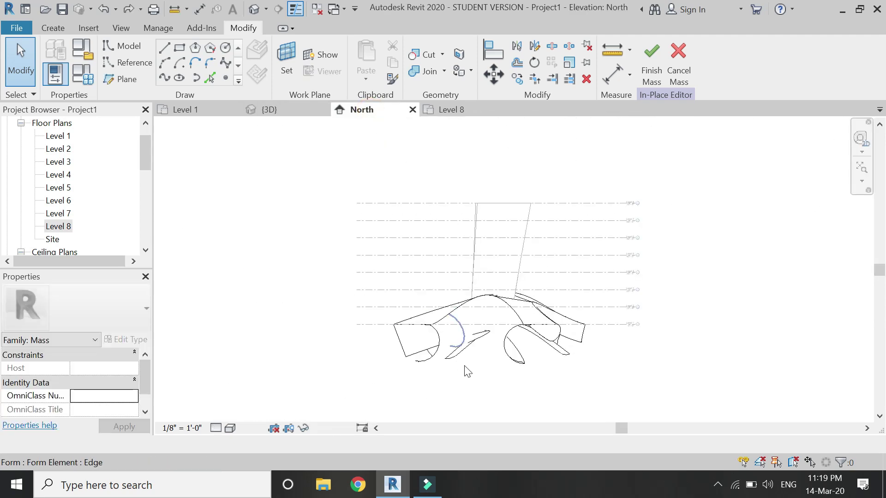
scroll(482, 360, "up", 1)
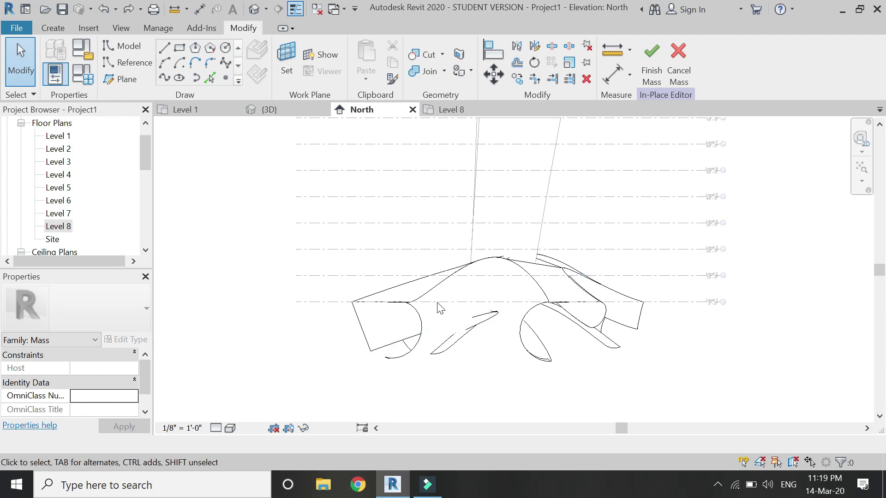
left_click(235, 429)
left_click(242, 402)
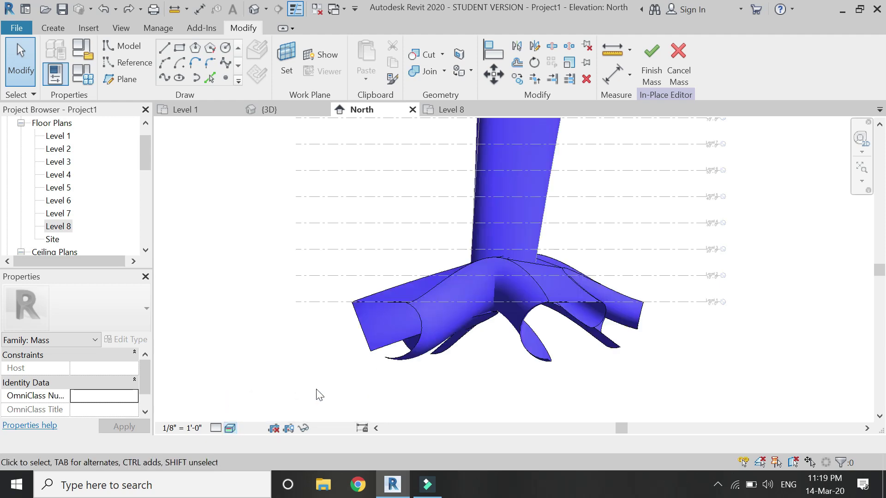
scroll(513, 362, "up", 1)
scroll(508, 353, "up", 1)
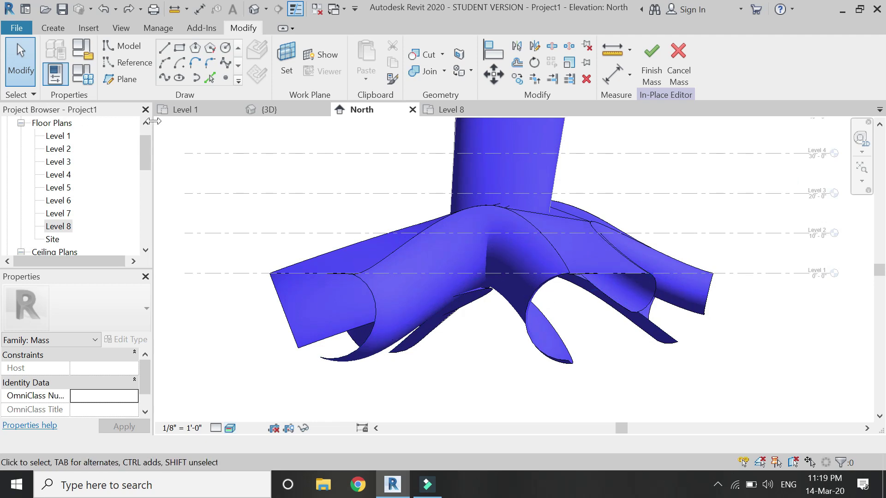
In the Level 1 floor plan, draw a horizontal reference plane just north of the canopy, spanning beyond its full width
left_click(189, 110)
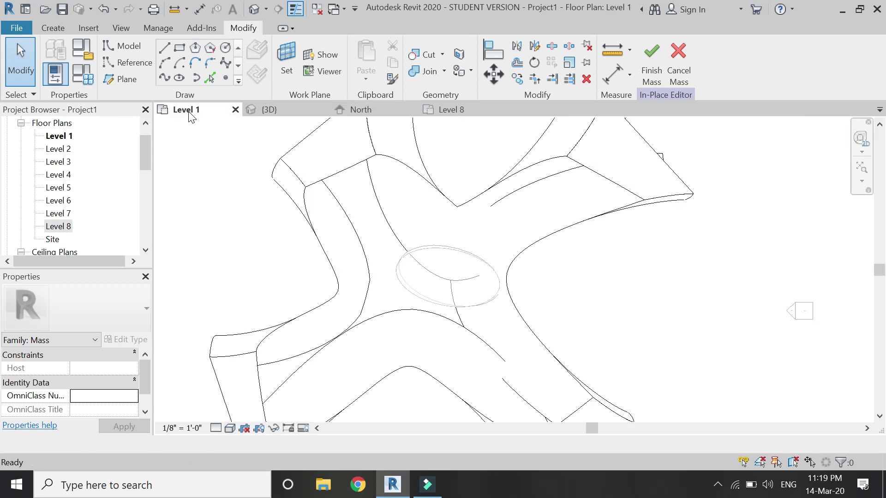
scroll(435, 246, "down", 2)
scroll(475, 250, "up", 1)
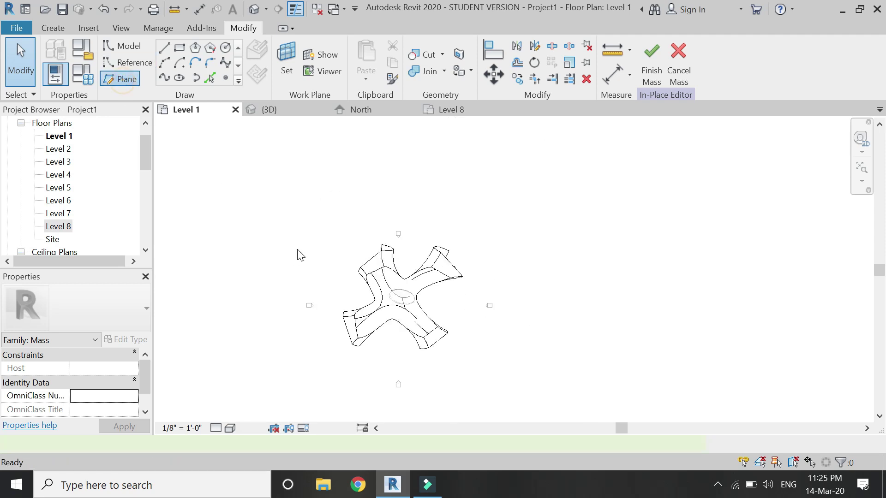
scroll(330, 238, "up", 2)
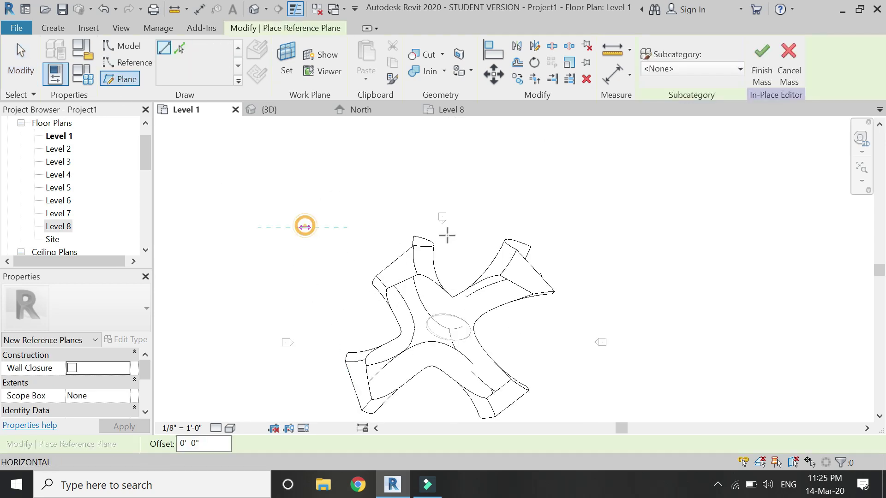
left_click(625, 227)
key("Escape")
key("Escape")
Name the new reference plane "a"
left_click(624, 228)
left_click(615, 238)
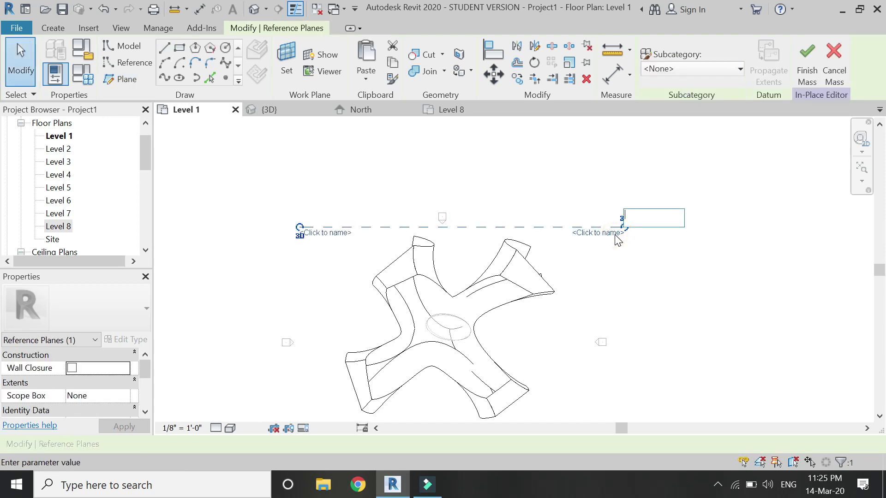
type("a")
key("Return")
left_click(462, 182)
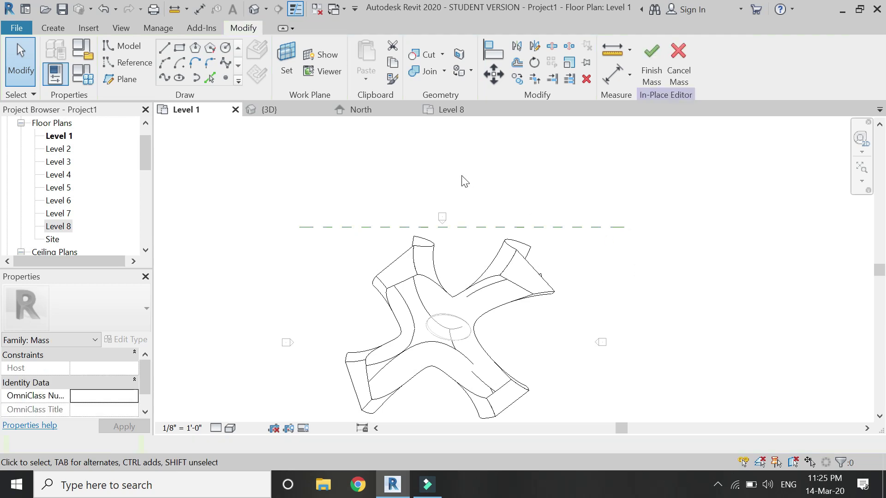
In the North elevation, set the work plane for new reference lines to reference plane "a"
left_click(366, 112)
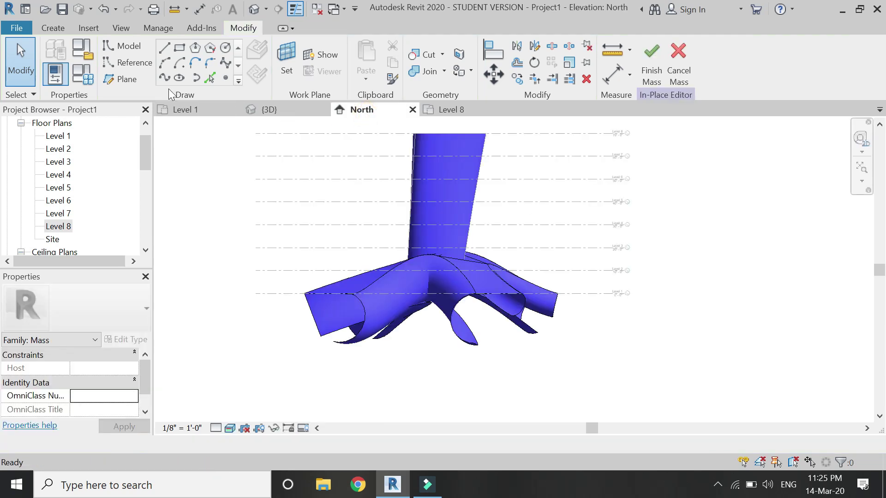
left_click(135, 68)
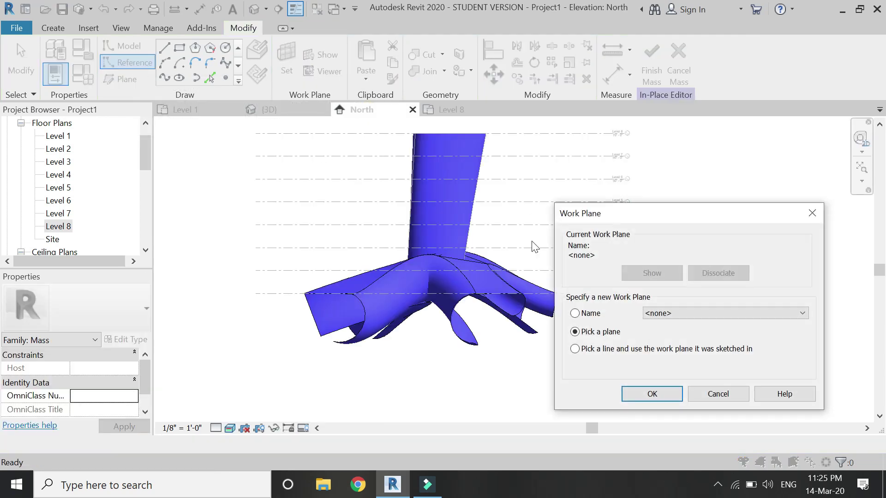
left_click(692, 316)
left_click(694, 403)
left_click(659, 399)
Draw a reference-line rectangle from Level 1 down past the canopy's lower tips, wider than the whole canopy
left_click(181, 48)
left_click(256, 293)
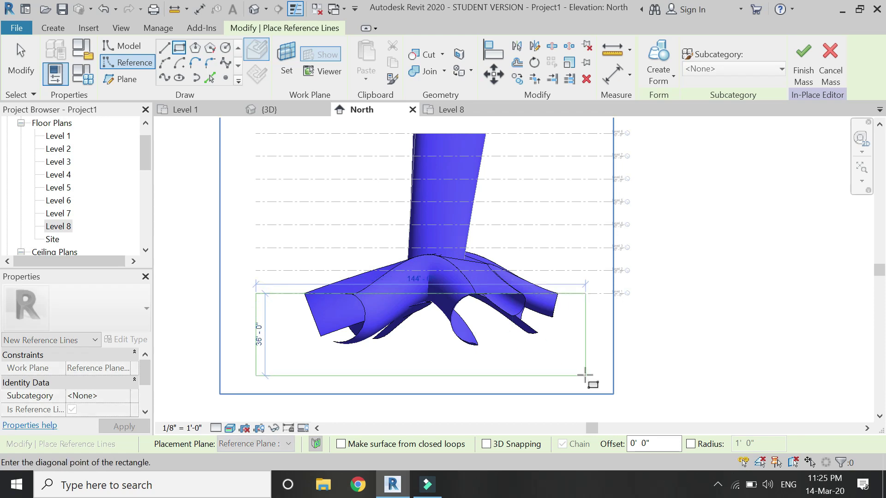
left_click(603, 378)
key("Escape")
key("Escape")
Select the whole reference-line rectangle and create a void form from it as an extruded block
key("Tab")
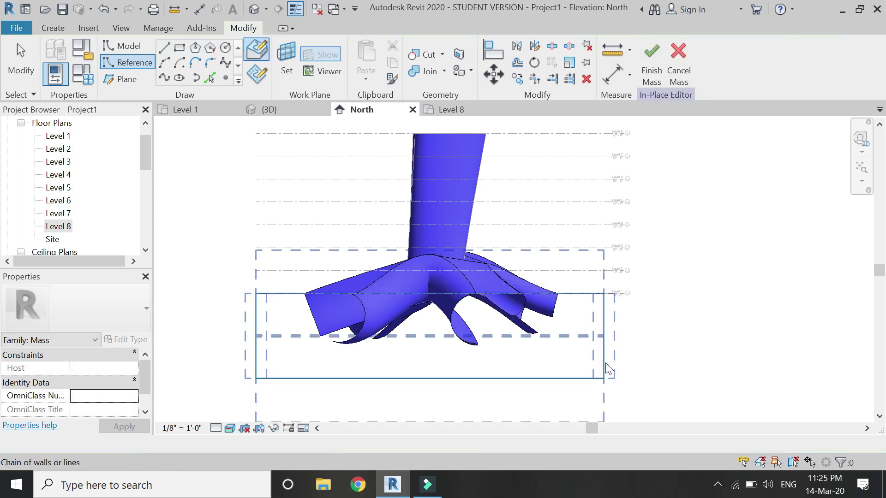
left_click(605, 359)
left_click(641, 76)
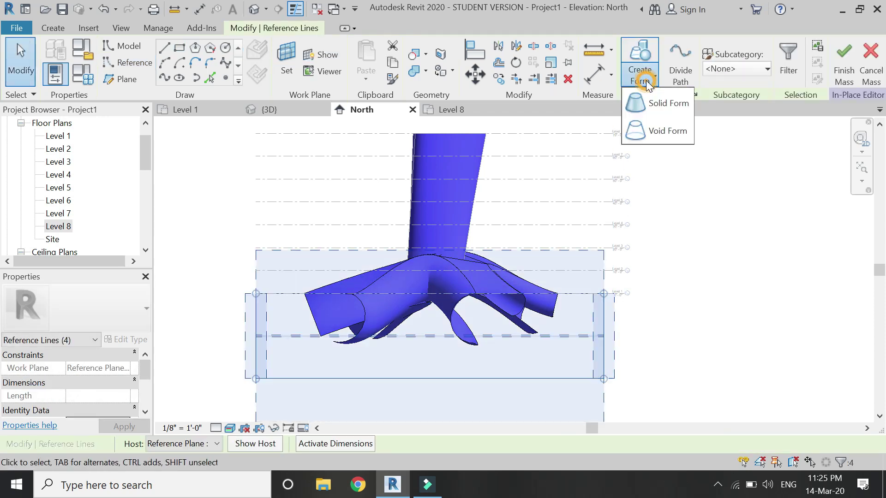
left_click(663, 130)
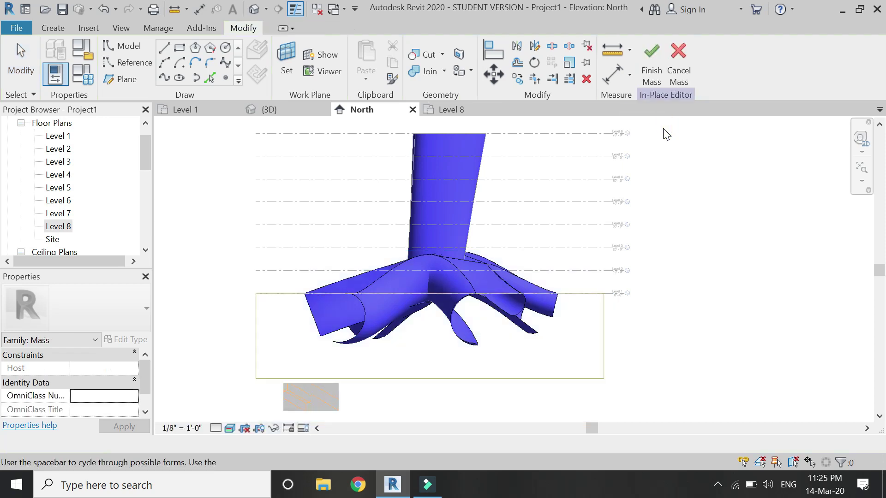
left_click(293, 405)
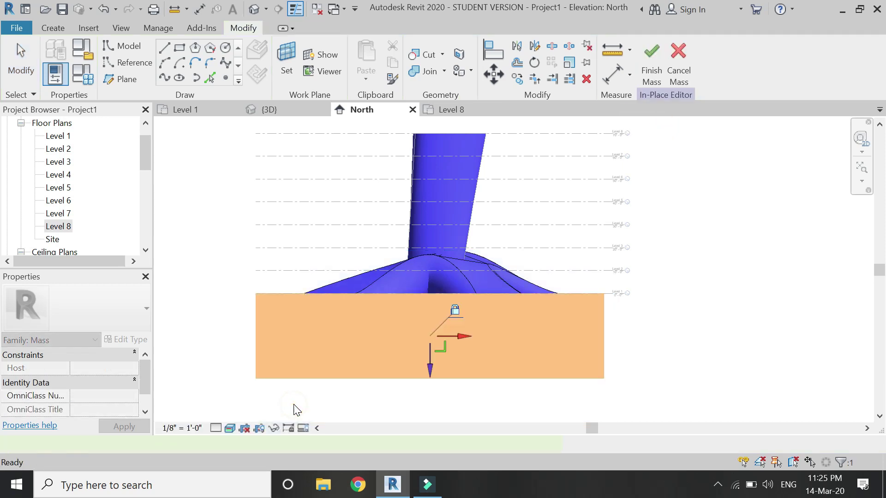
In the Level 1 plan, stretch the void southward across the whole canopy, to about 107' 11" from the reference plane
left_click(204, 114)
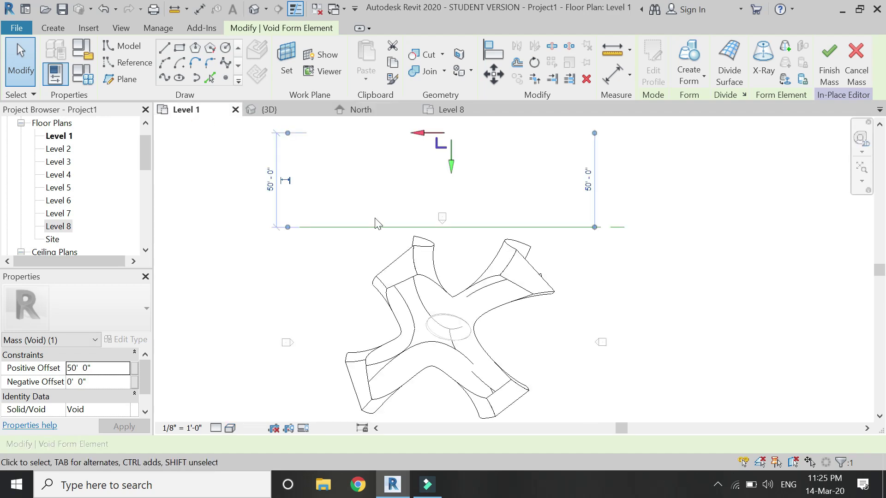
scroll(387, 226, "down", 1)
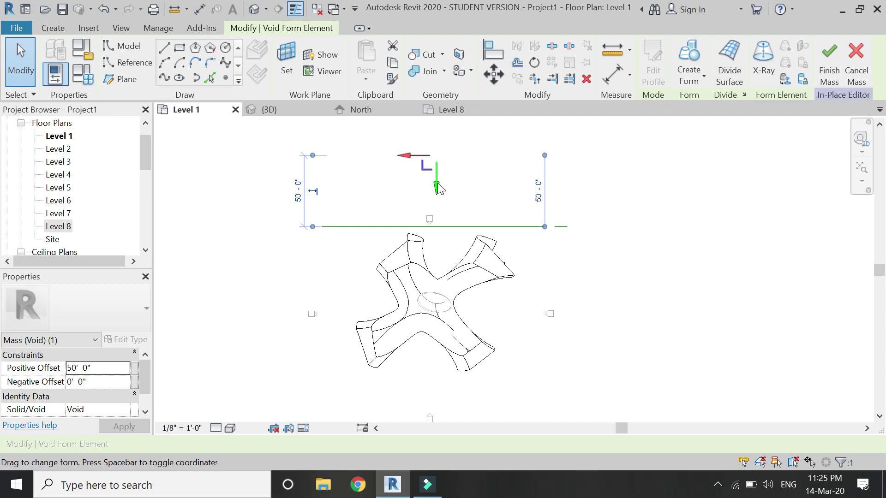
left_click_drag(436, 187, 470, 416)
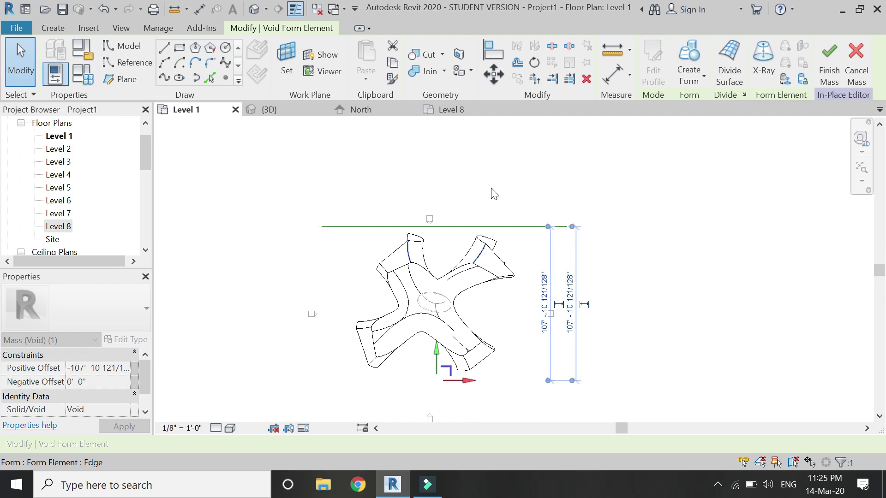
In the 3D view, cut the front-left swept arch edge of the canopy with the void block below Level 1
left_click(287, 111)
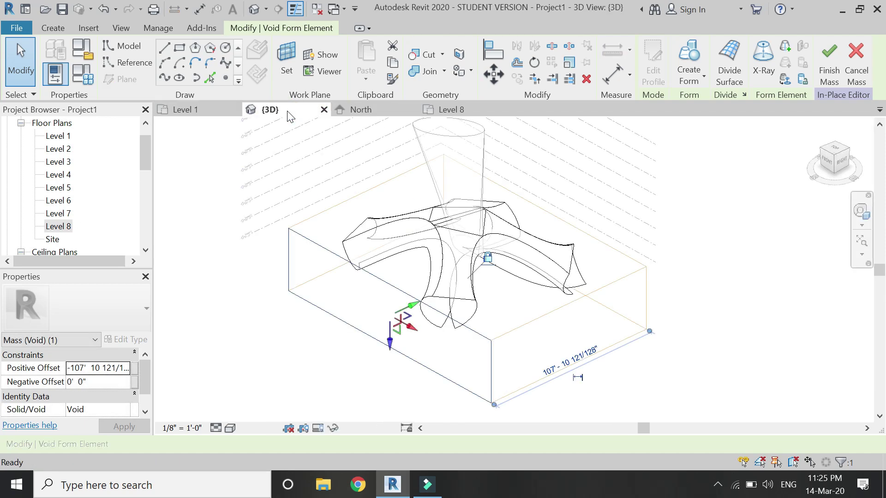
left_click(288, 359)
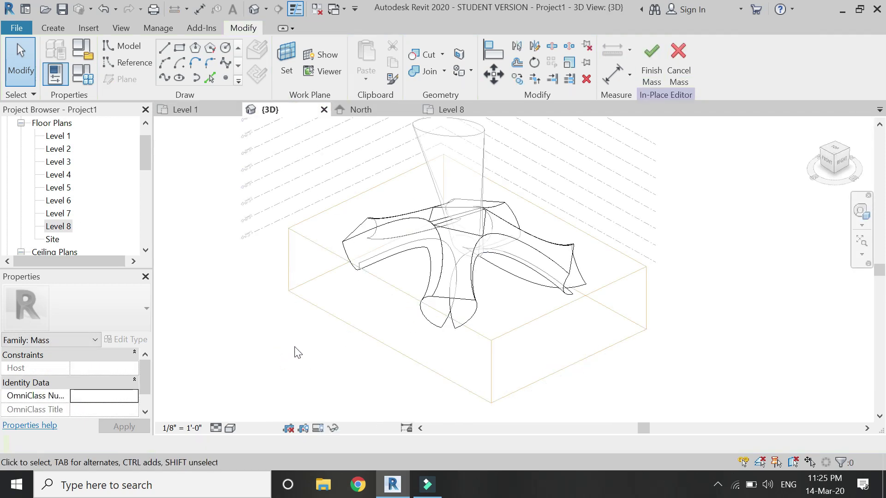
scroll(394, 251, "up", 1)
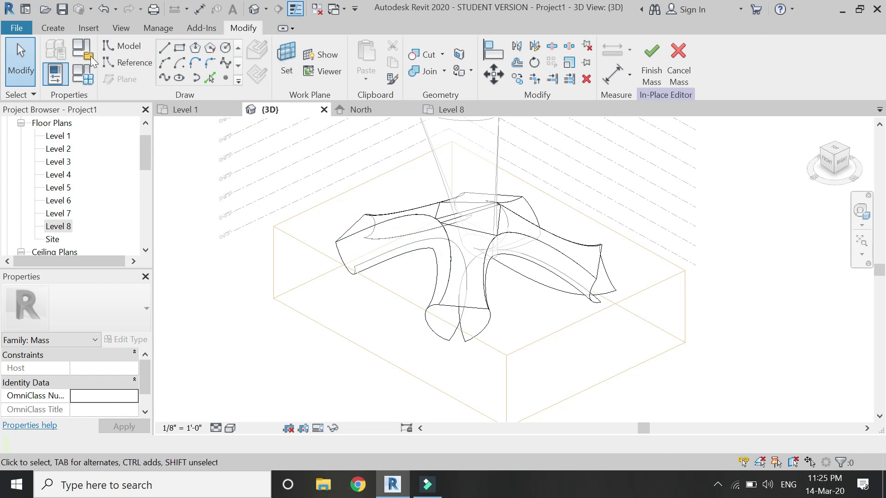
left_click(45, 27)
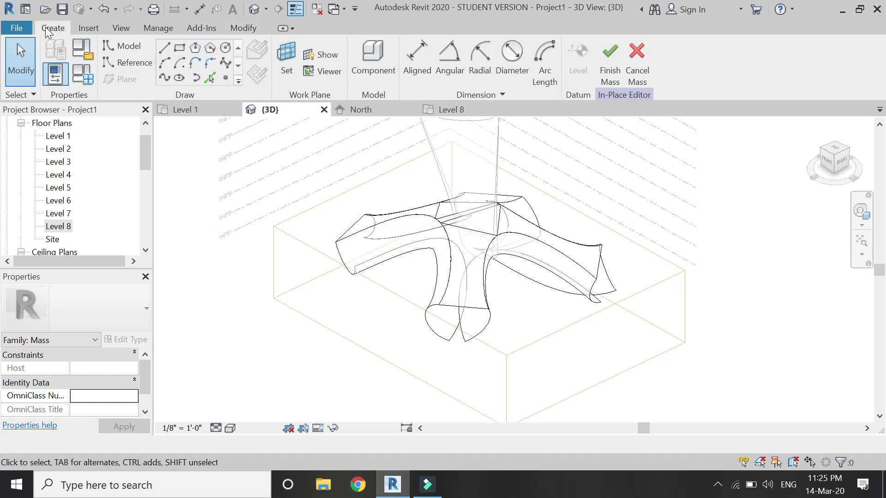
left_click(246, 26)
left_click(420, 55)
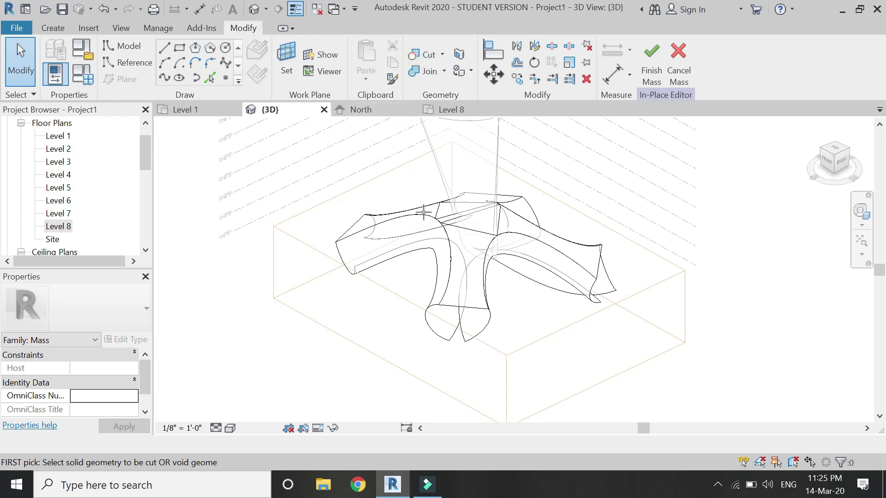
left_click(386, 253)
left_click(305, 263)
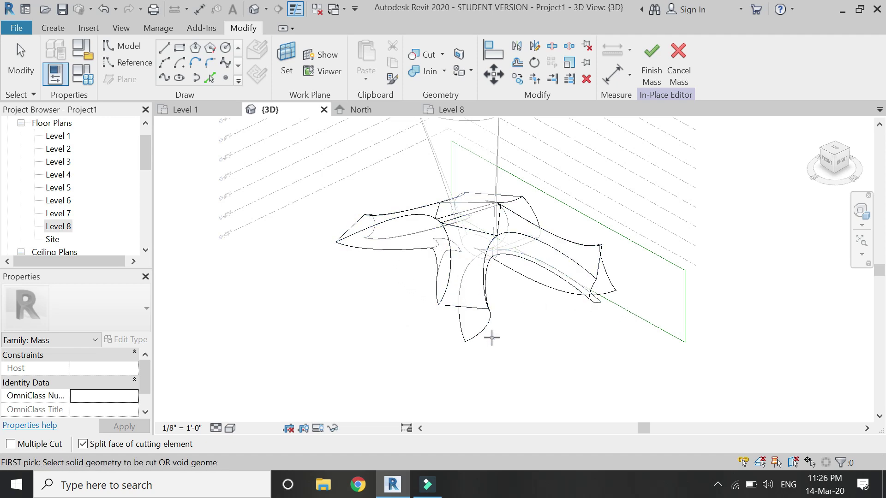
scroll(469, 319, "up", 1)
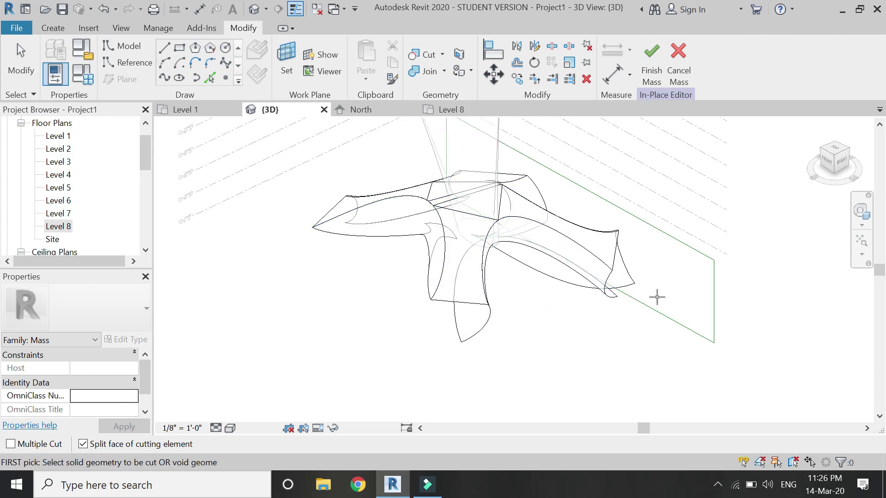
key("Escape")
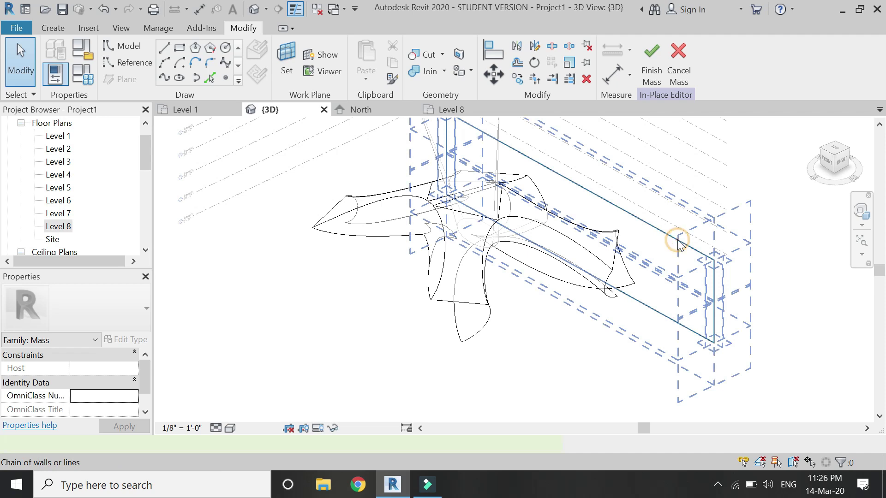
Create another void block from the reference-line rectangle and stretch it across the whole canopy, to about 116' deep
left_click(678, 243)
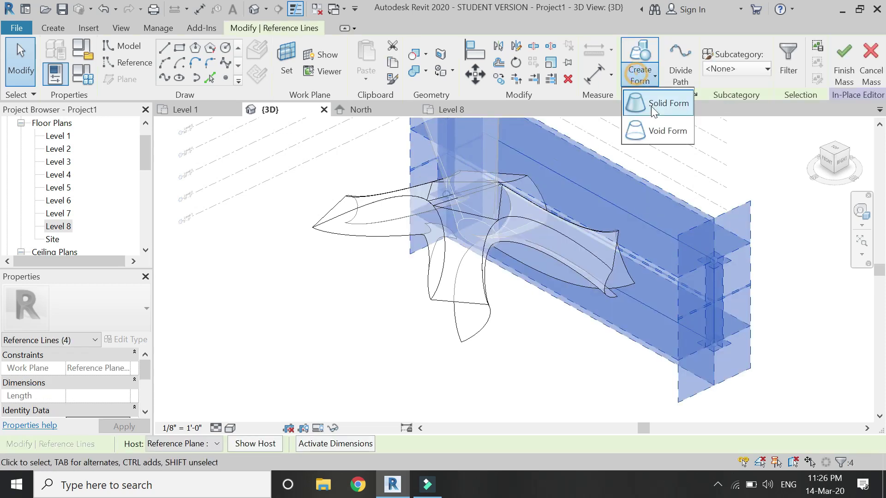
left_click(657, 125)
left_click(630, 178)
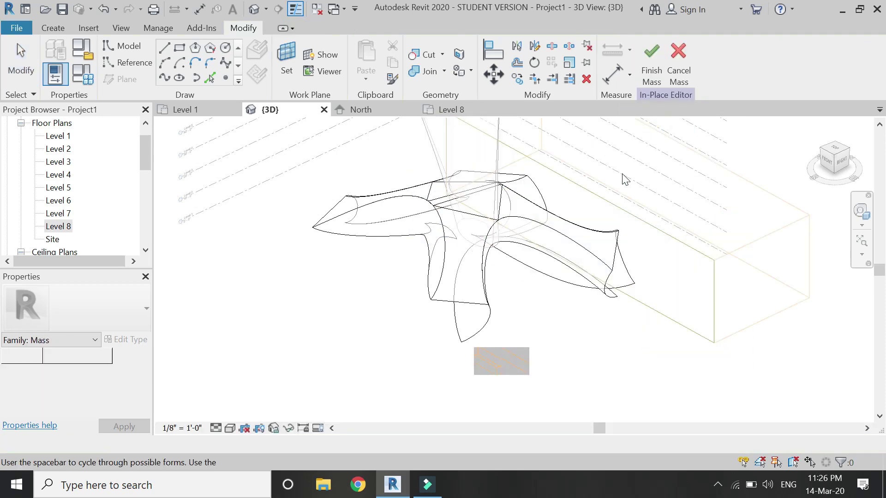
left_click(655, 222)
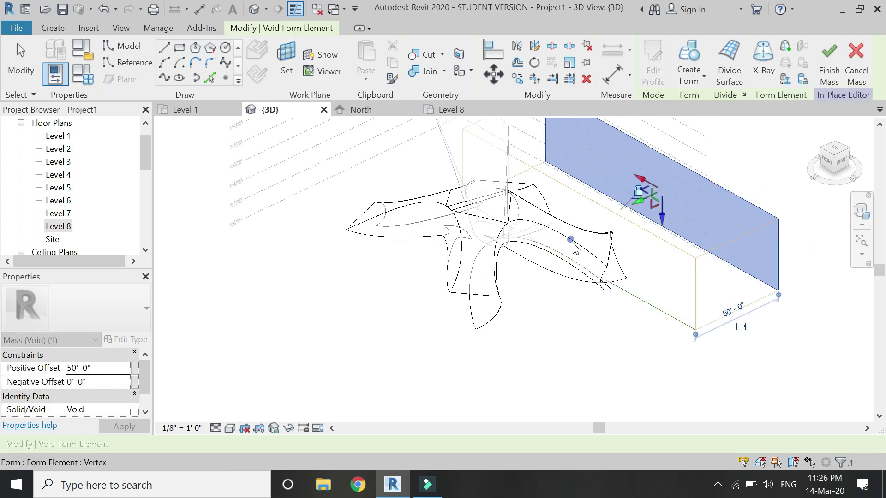
left_click_drag(643, 208, 362, 328)
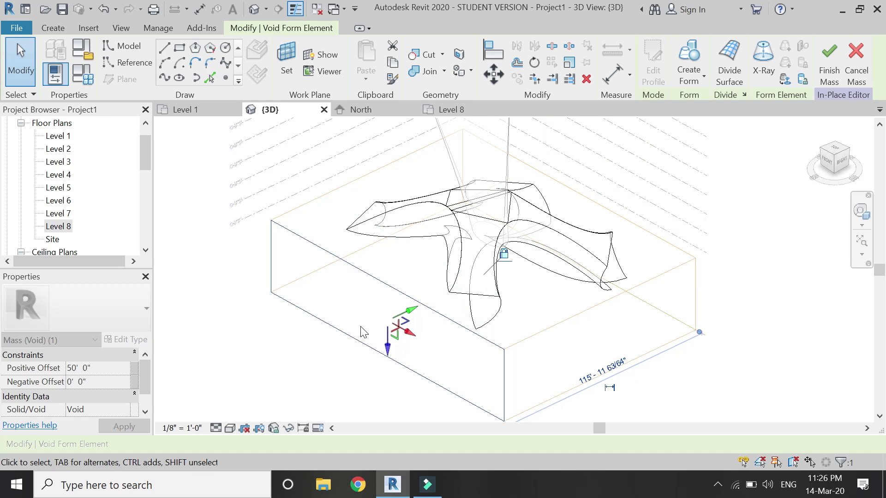
Cut the front-right swept arch edge of the canopy with the new void block
left_click(413, 132)
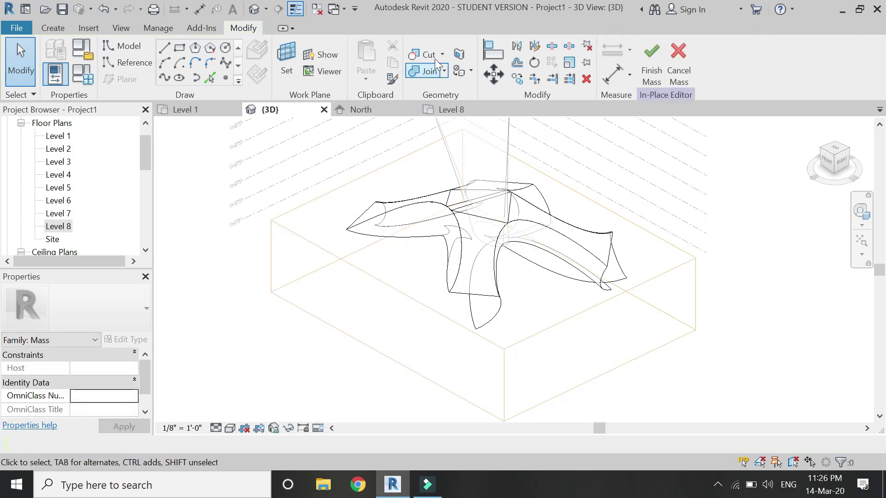
left_click(490, 318)
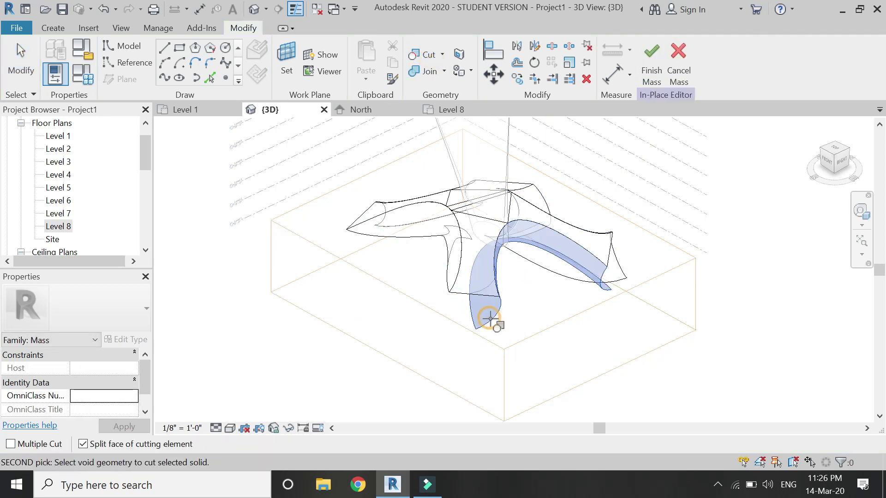
left_click(539, 334)
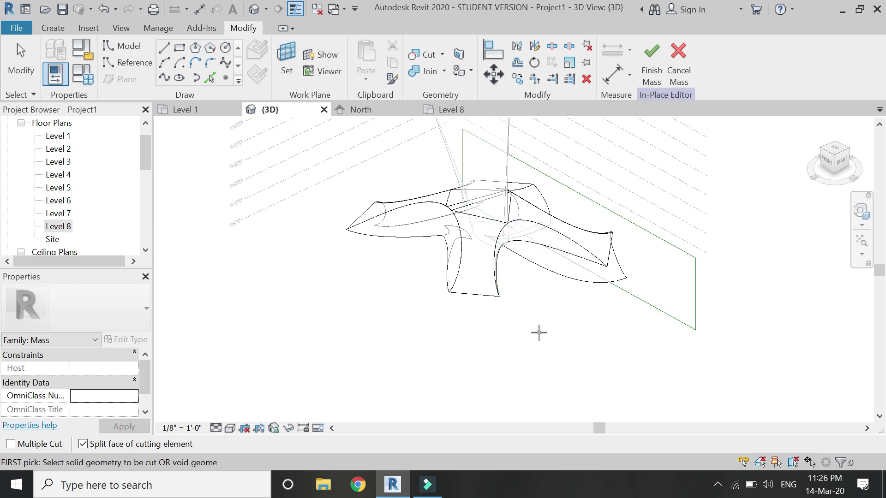
key("Escape")
Create a further void block from the reference-line rectangle and stretch it across the canopy, to about 100' 3" deep
left_click(650, 305)
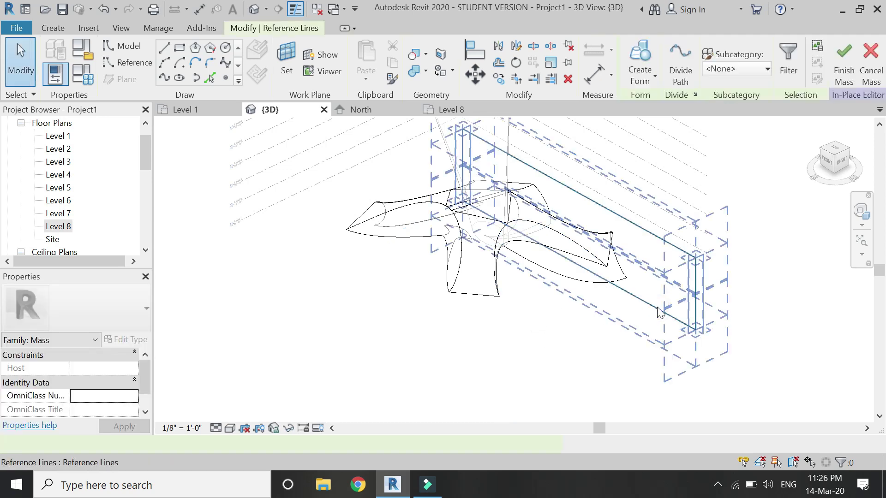
left_click(648, 125)
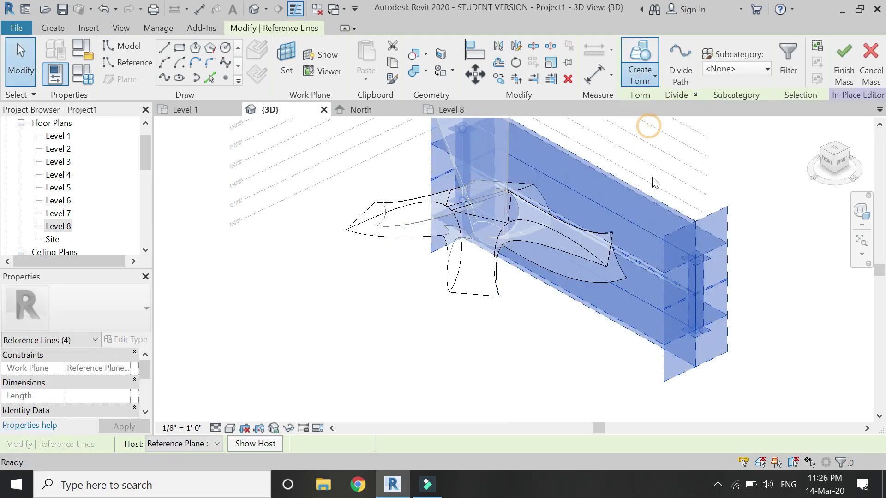
left_click(649, 215)
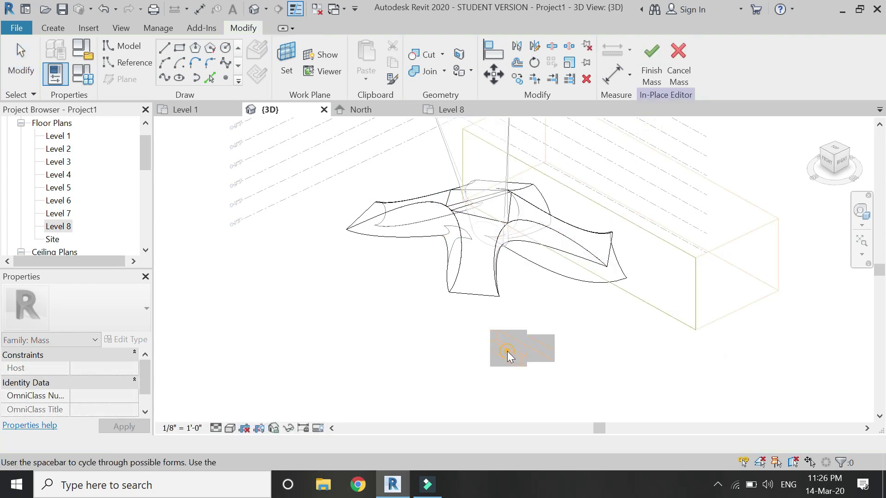
left_click(644, 198)
left_click_drag(639, 201, 401, 339)
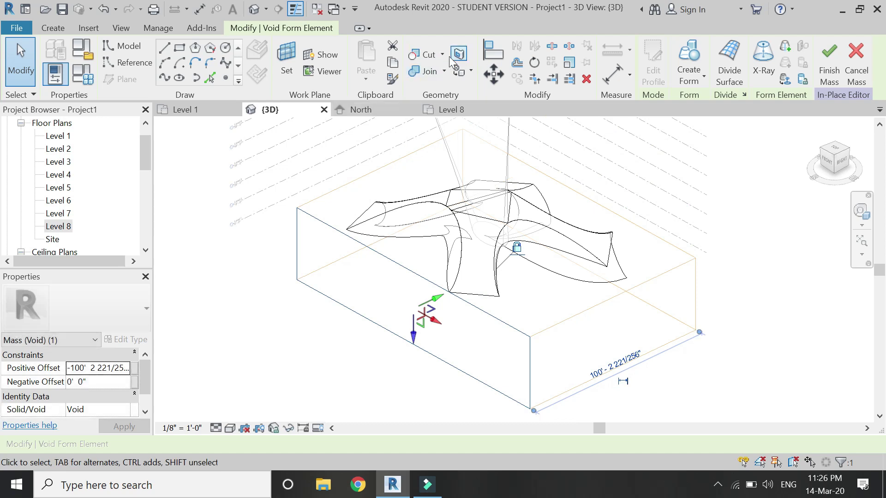
Cut the third swept arch edge with this void block, leaving only the arch edge facing right and back untrimmed
left_click(422, 55)
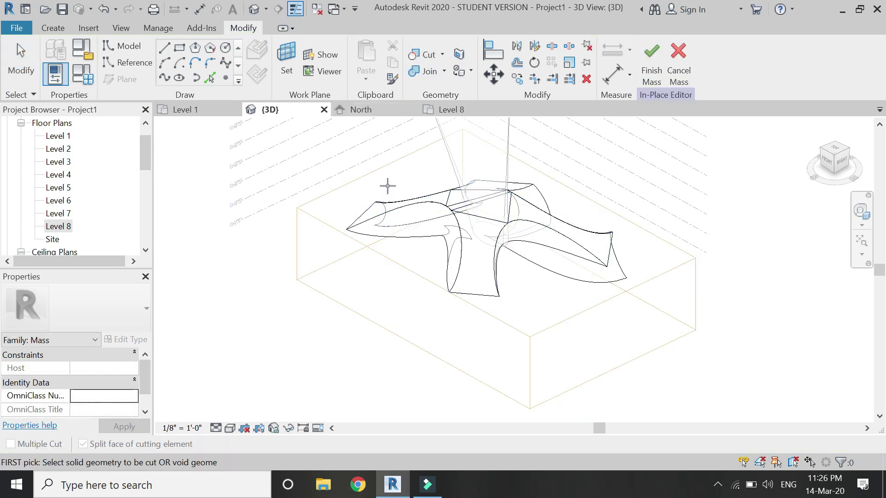
key("Escape")
left_click(859, 211)
left_click_drag(748, 210, 523, 278)
left_click_drag(565, 327, 415, 192)
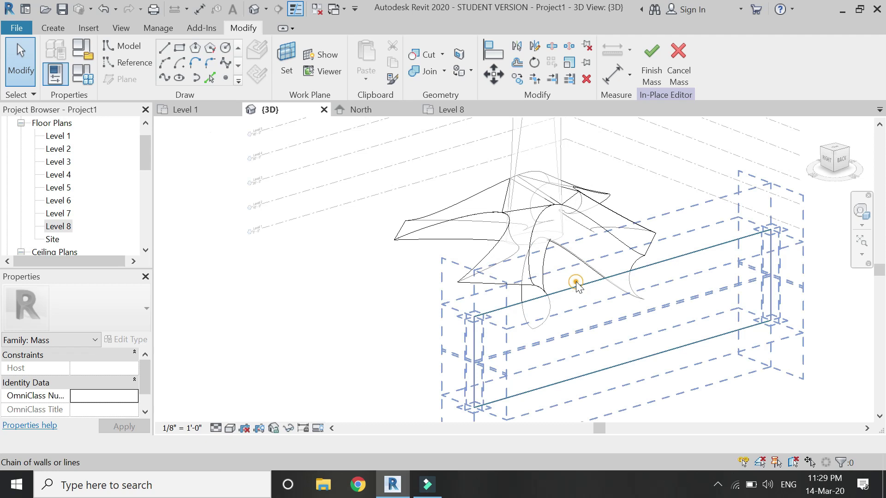
Create one more void block from the reference-line rectangle and stretch it beyond the far side of the canopy
left_click(577, 286)
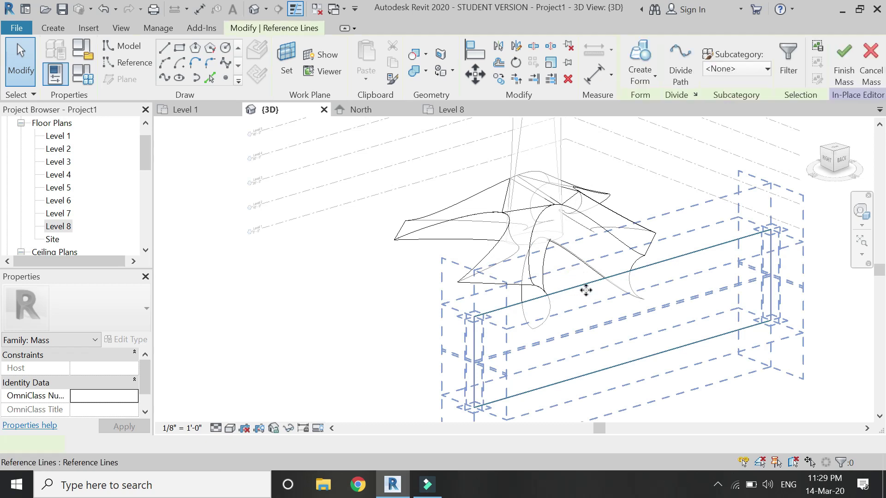
left_click(642, 76)
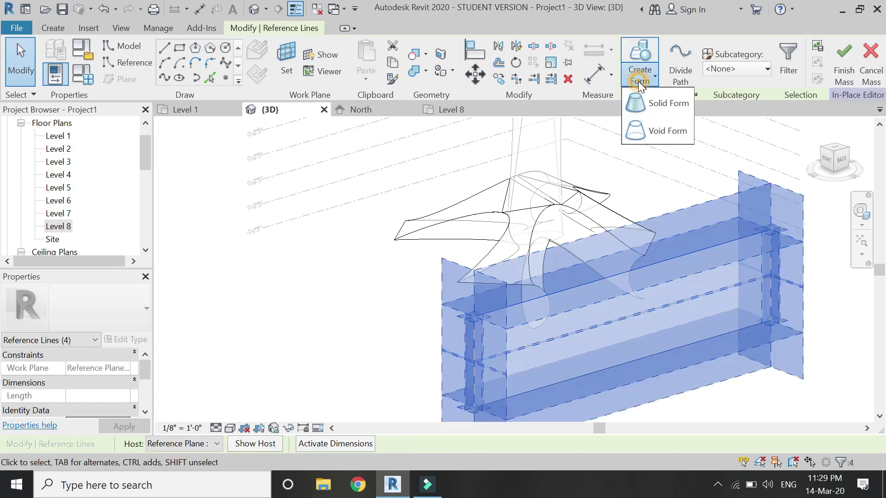
left_click(652, 132)
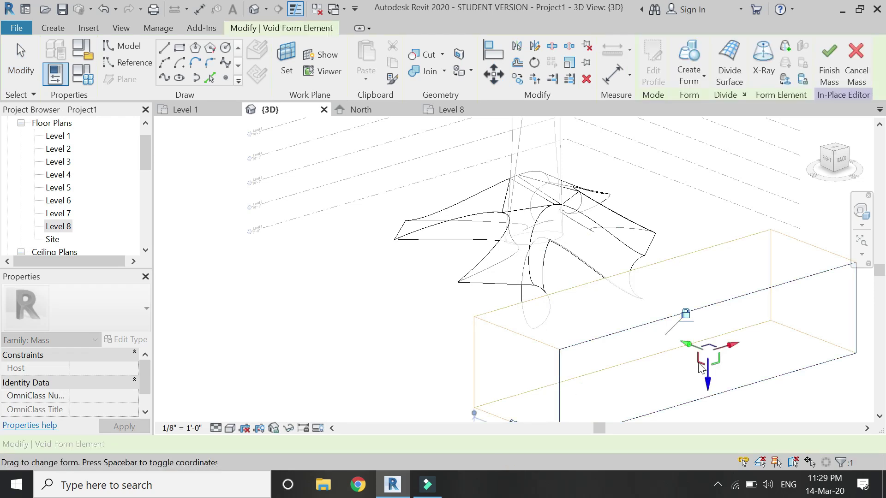
left_click_drag(566, 235, 336, 109)
key("Escape")
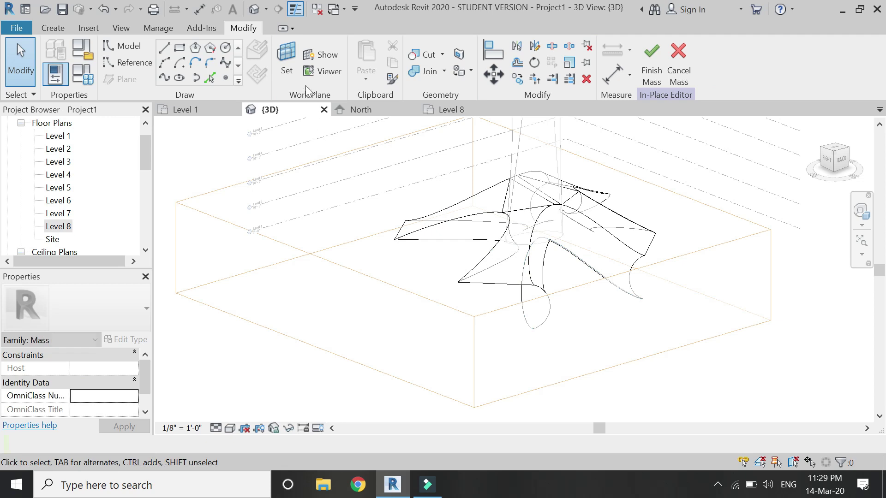
Cut the last swept arch edge, between the canopy's right and back sides, with the void block
key("c")
key("g")
left_click(554, 245)
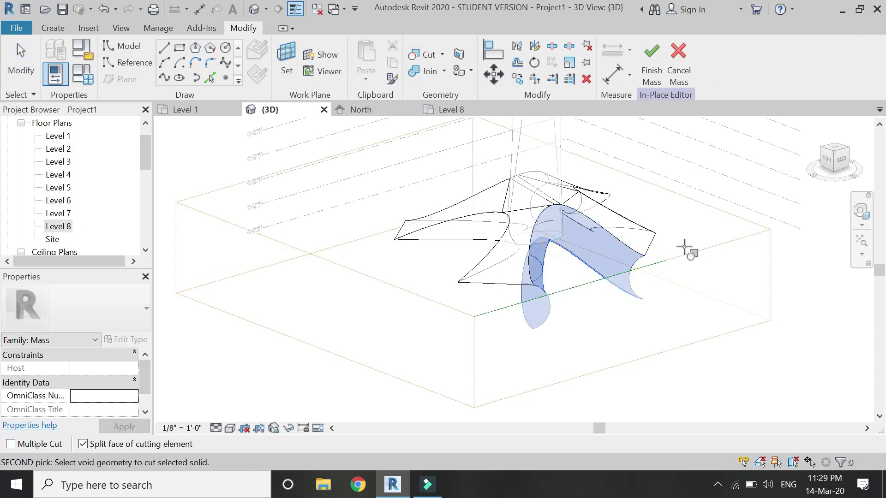
left_click(690, 254)
key("Escape")
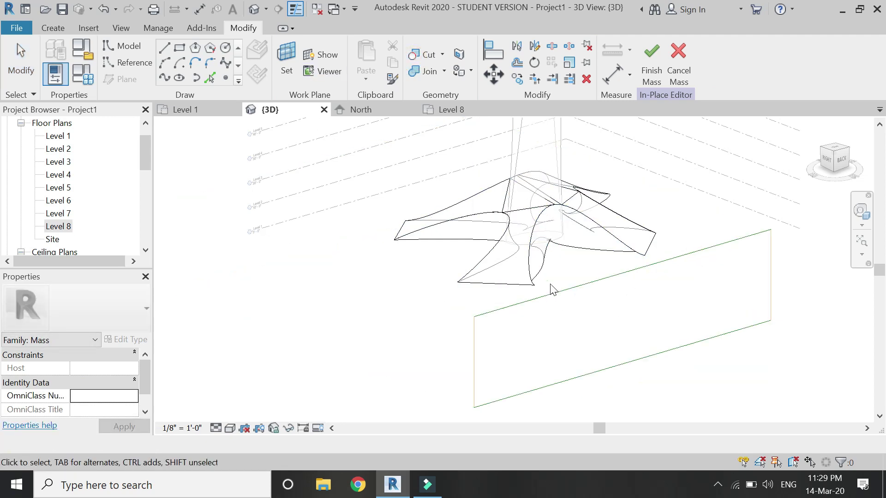
Finish the in-place mass and set the 3D view's visual style to Realistic
key("z")
key("f")
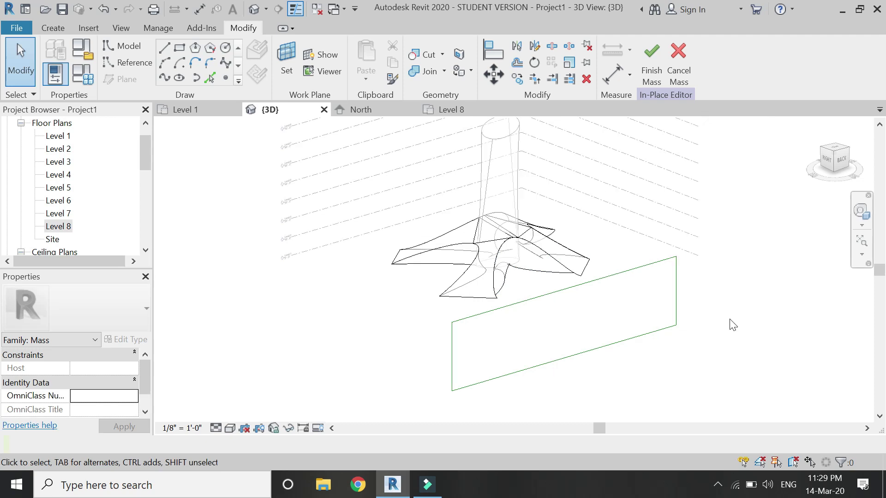
left_click(650, 81)
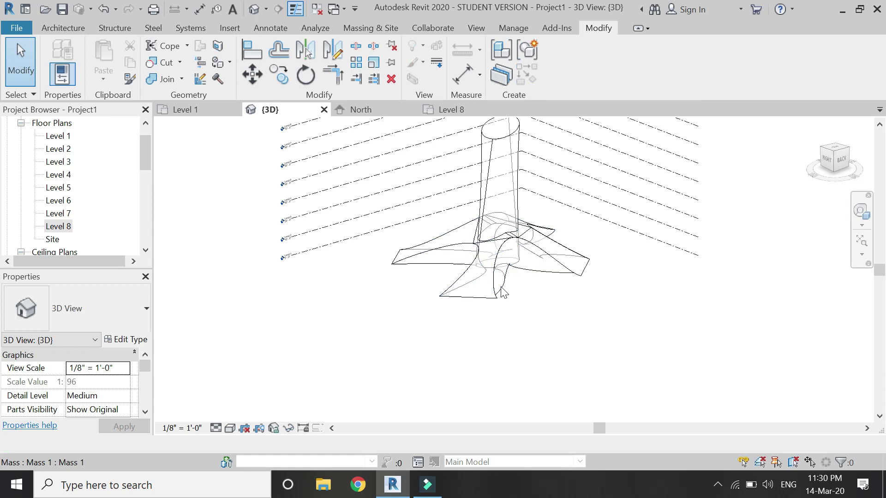
left_click(237, 425)
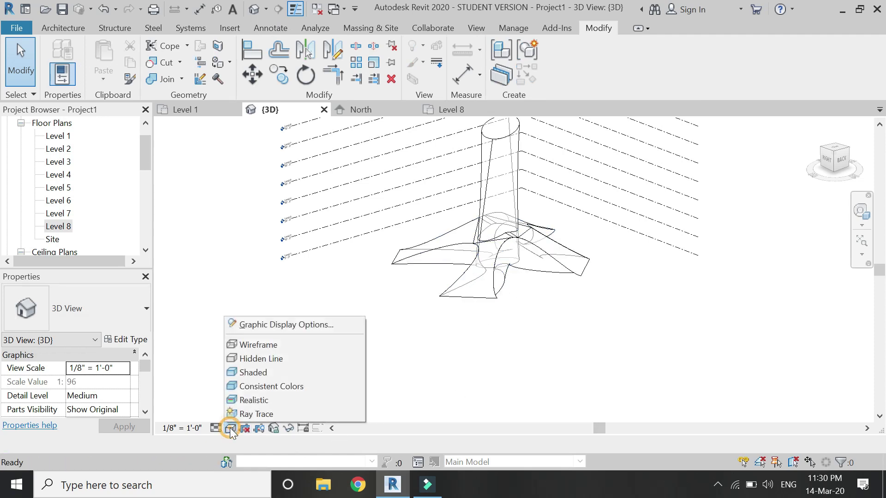
left_click(238, 399)
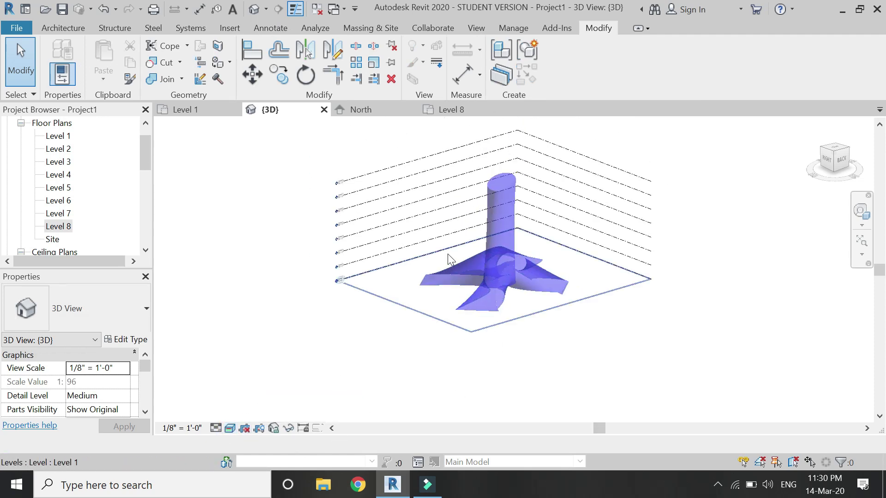
Examine the trimmed canopy arms against Level 1 in the North elevation and from above in the 3D view
scroll(475, 290, "up", 4)
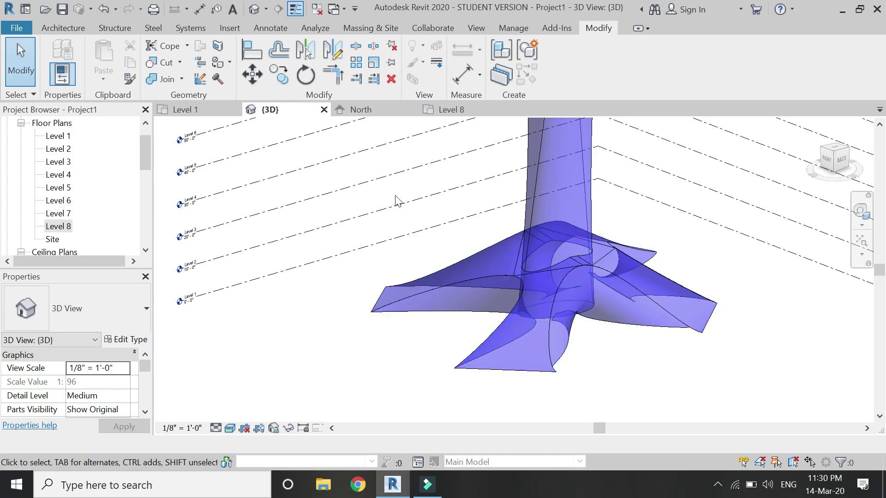
left_click(375, 111)
scroll(319, 283, "up", 2)
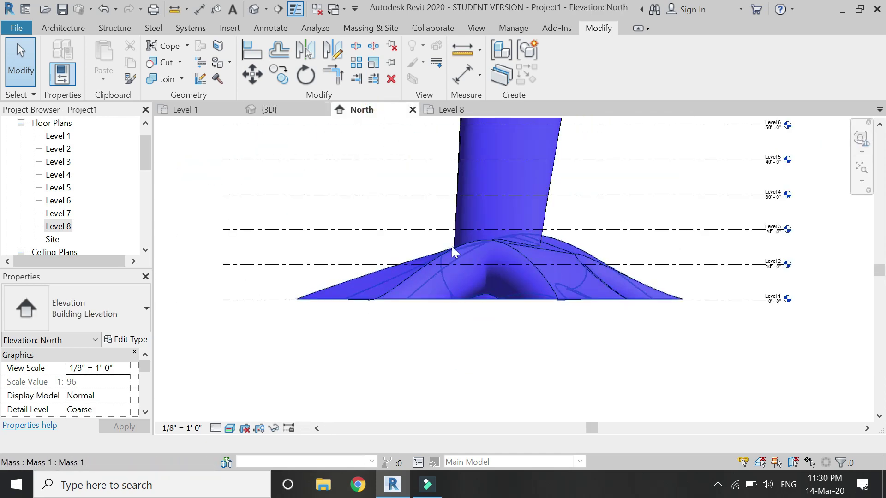
left_click(298, 112)
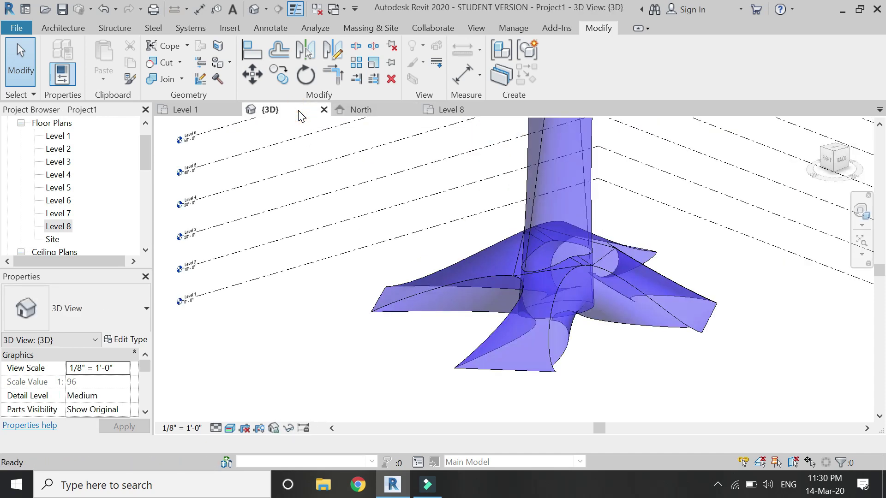
left_click(861, 212)
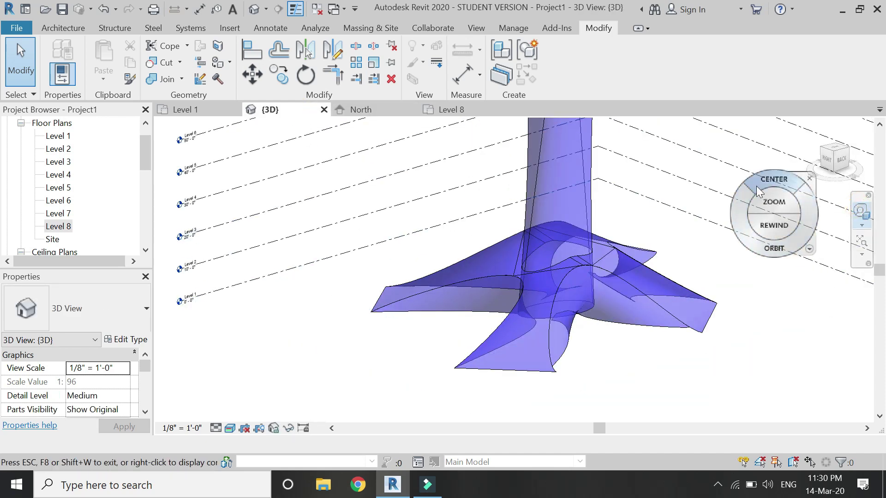
left_click(536, 275)
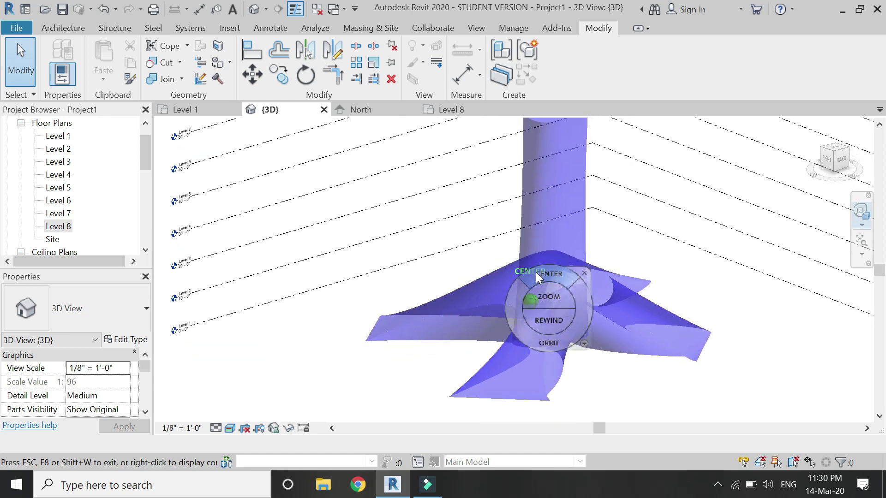
left_click_drag(542, 345, 482, 367)
key("Escape")
Try a Generic - 12" roof by face on the top of one canopy arm
left_click(348, 29)
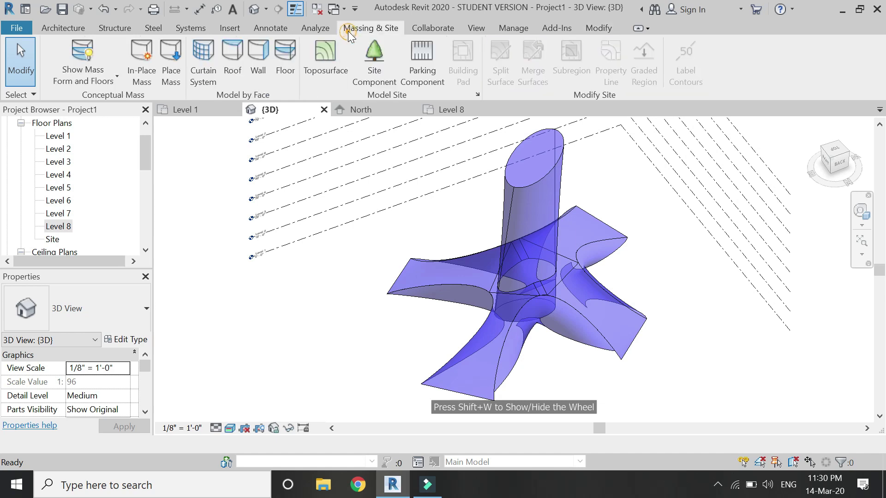
left_click(232, 62)
left_click(432, 282)
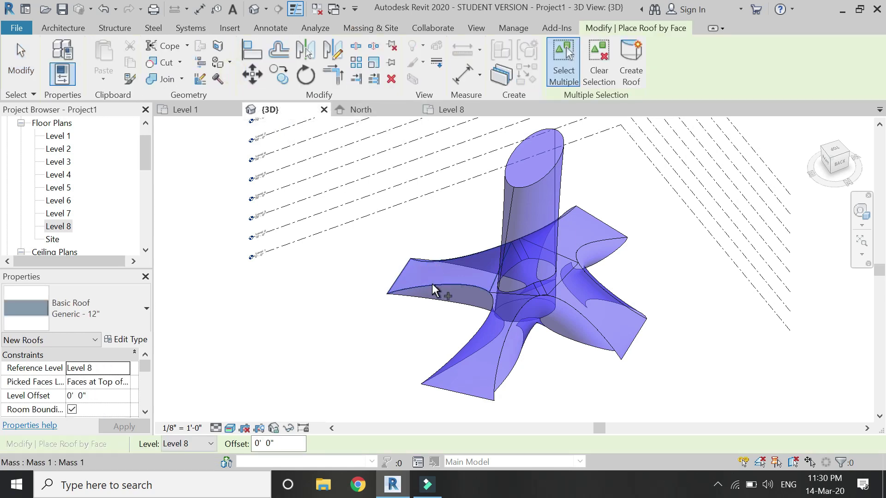
left_click(635, 70)
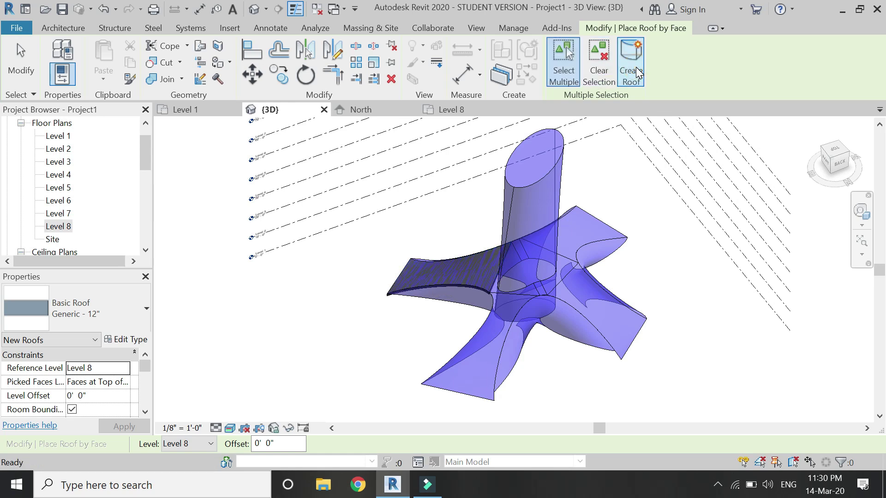
Try to create one Generic - 12" roof from the top faces of all four canopy arms and the central faces around the tower
left_click(468, 281)
scroll(504, 338, "up", 1)
left_click(504, 339)
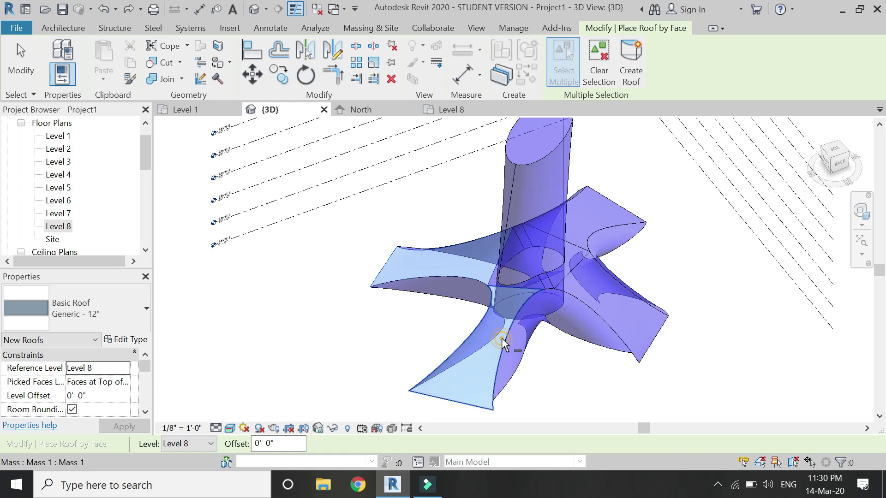
scroll(572, 268, "up", 2)
left_click(600, 219)
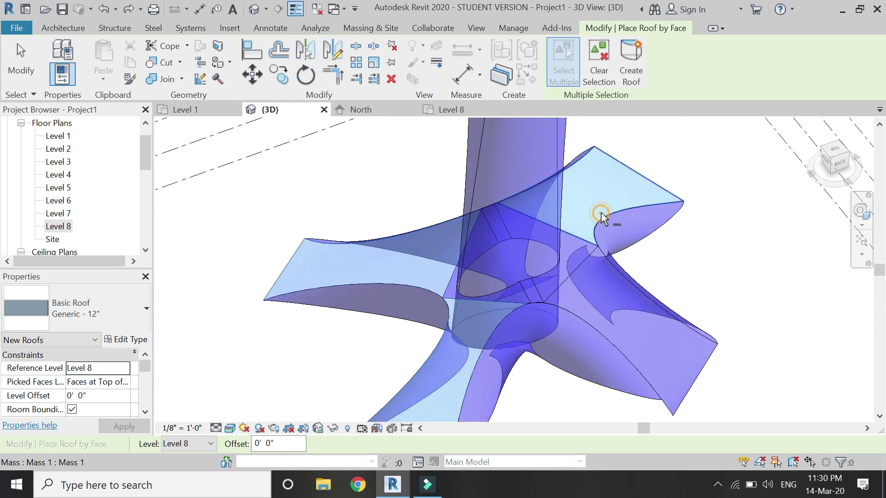
left_click(612, 272)
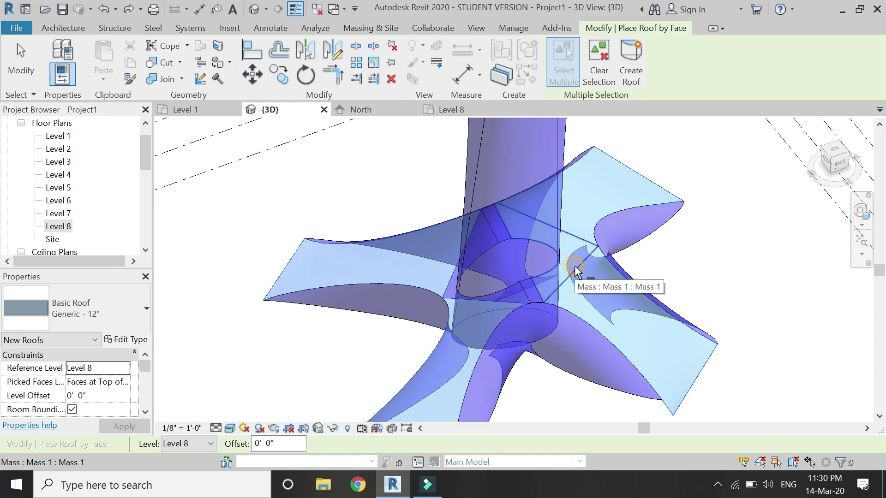
left_click(533, 304)
left_click(532, 304)
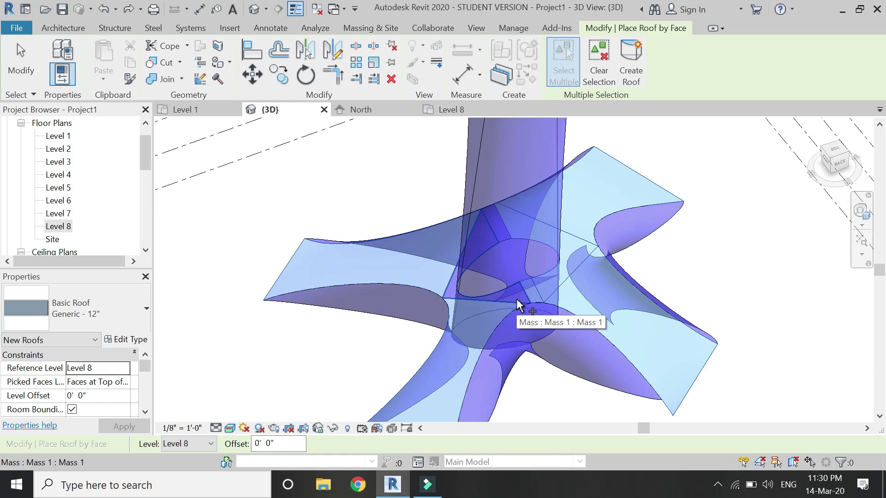
left_click(516, 298)
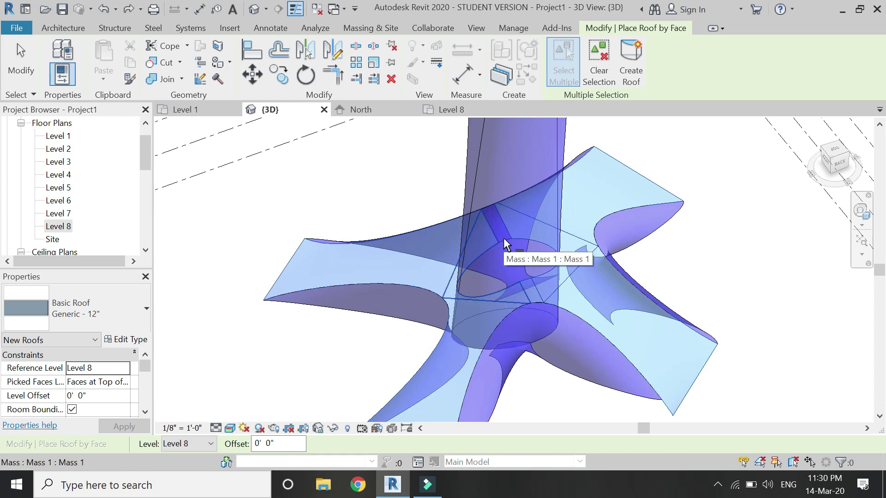
left_click(623, 59)
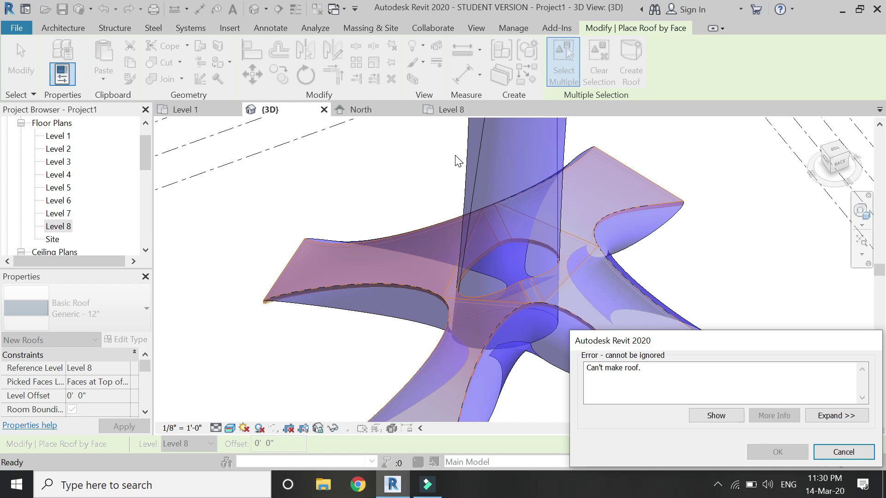
left_click(828, 449)
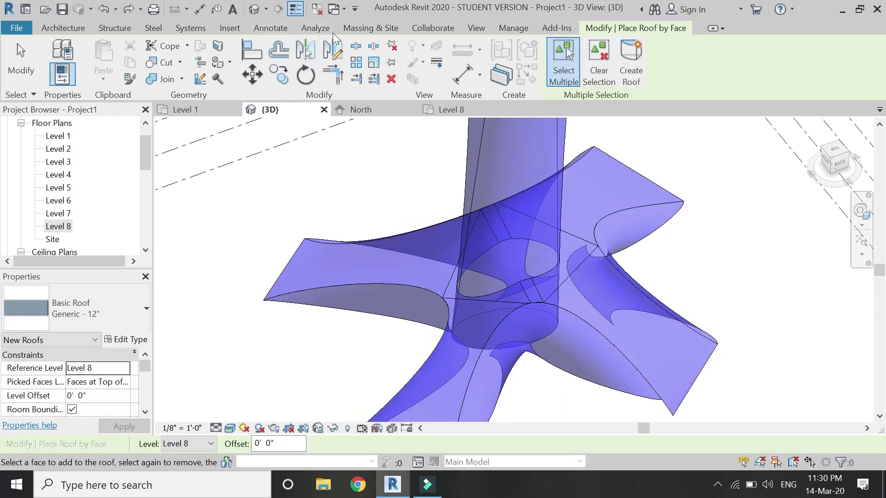
Place Generic - 6" walls by face on the top surfaces of the four canopy arms
left_click(347, 28)
left_click(263, 69)
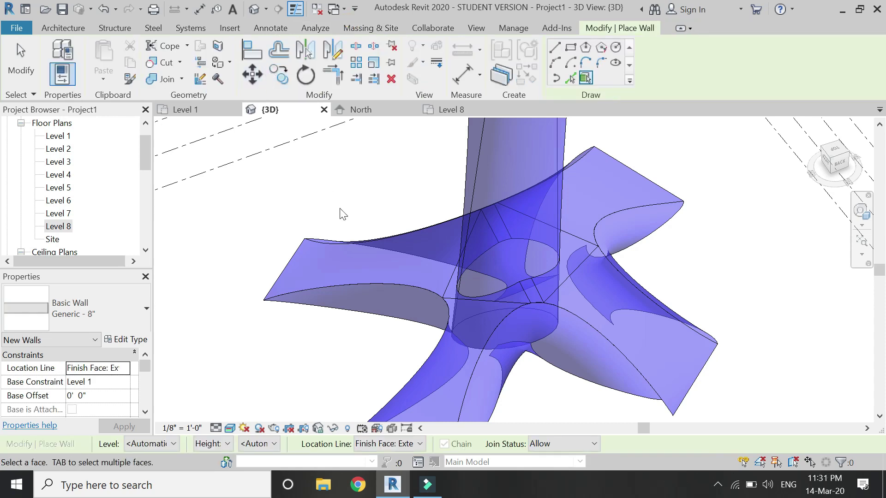
left_click(115, 320)
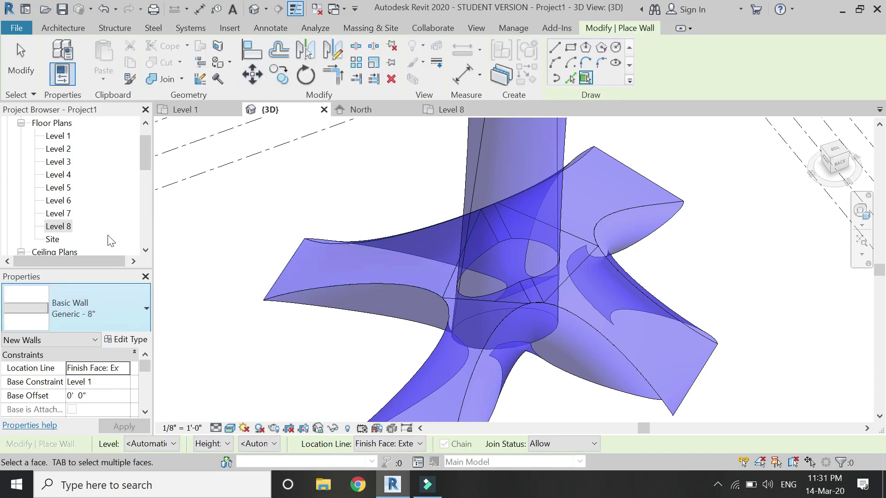
scroll(96, 140, "up", 3)
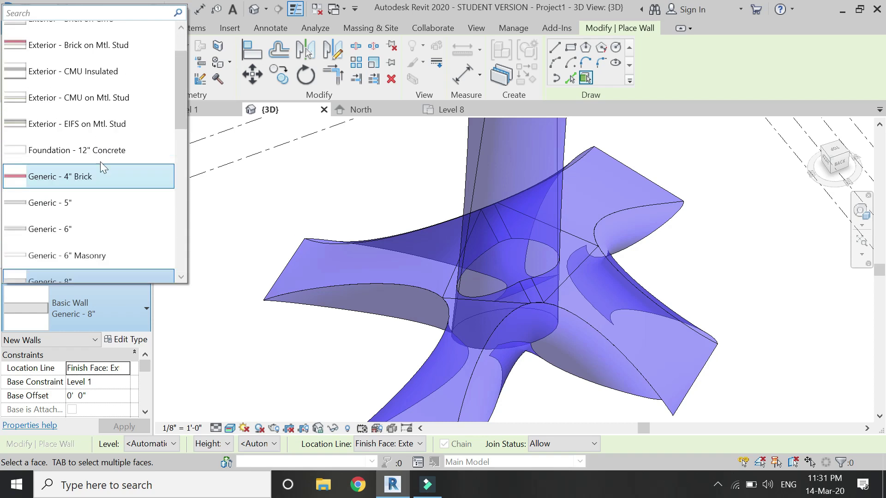
left_click(102, 227)
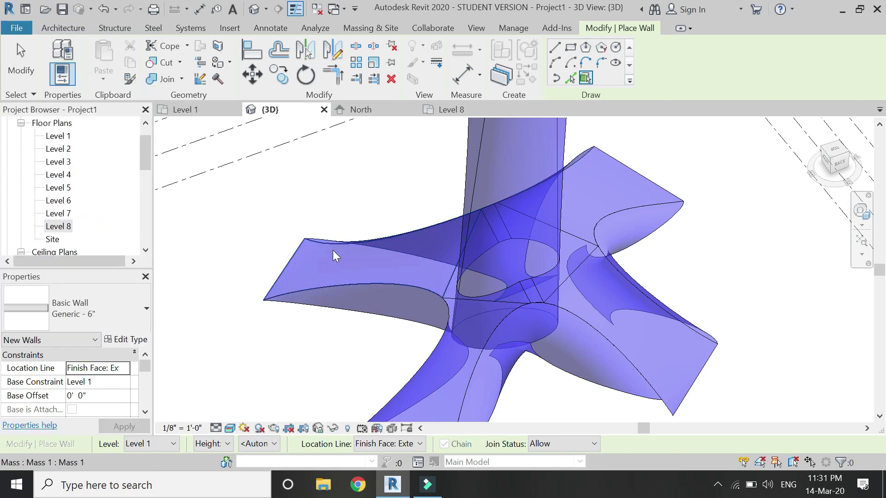
left_click(333, 247)
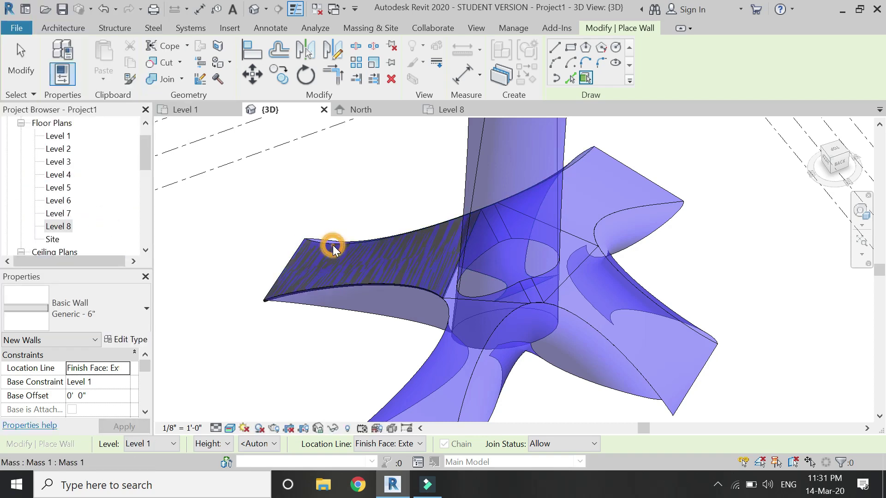
left_click(593, 157)
left_click(634, 294)
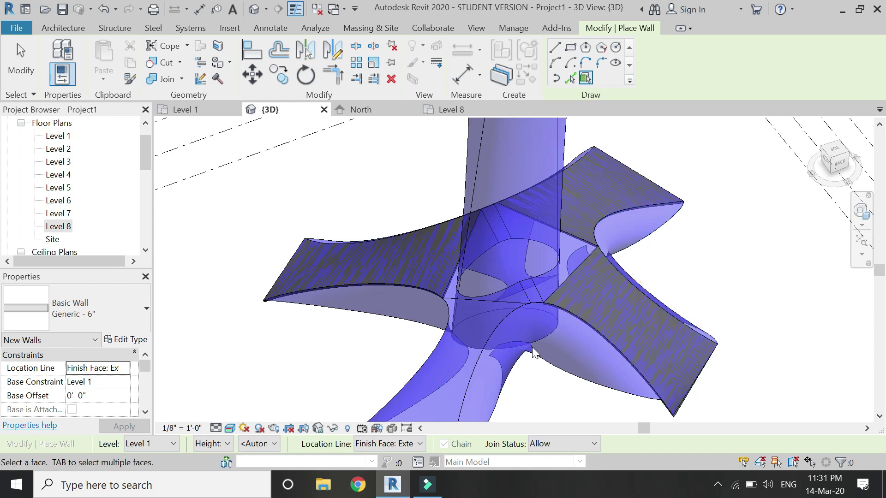
left_click(472, 368)
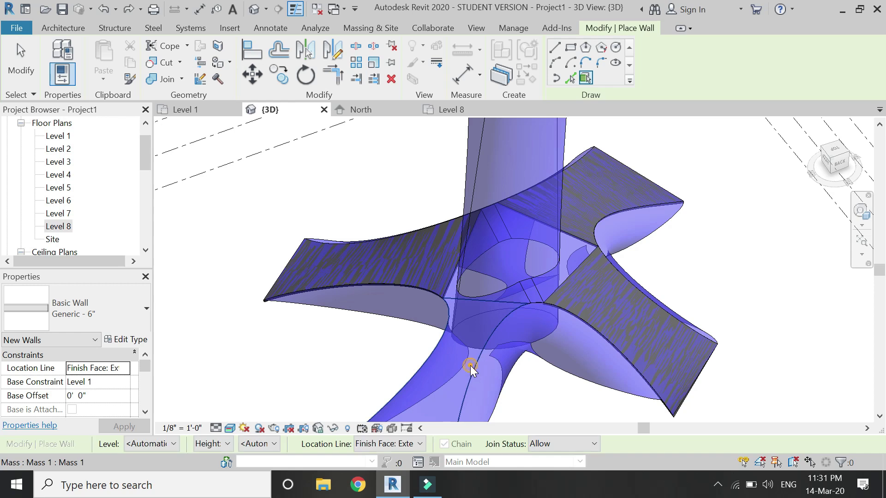
Add a wall by face on the central canopy surface between the tower base and the Right-Back arms, unjoining the conflicting elements
left_click(566, 274)
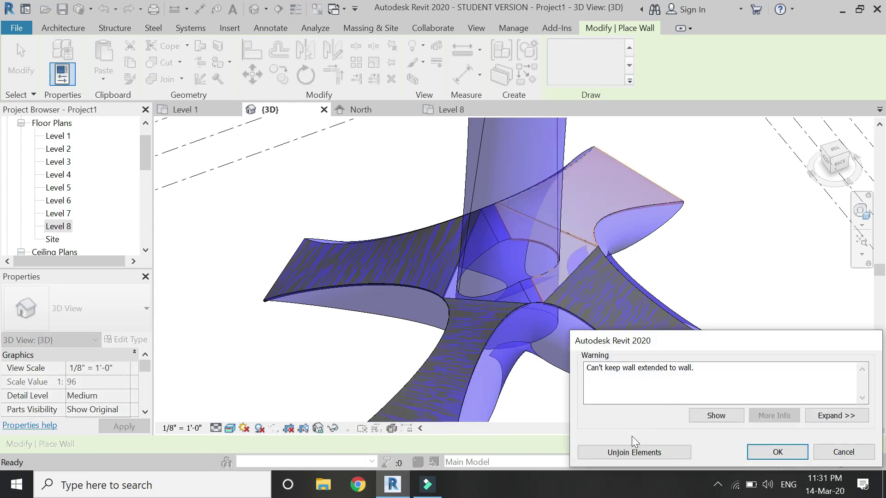
left_click(632, 449)
key("Escape")
key("Escape")
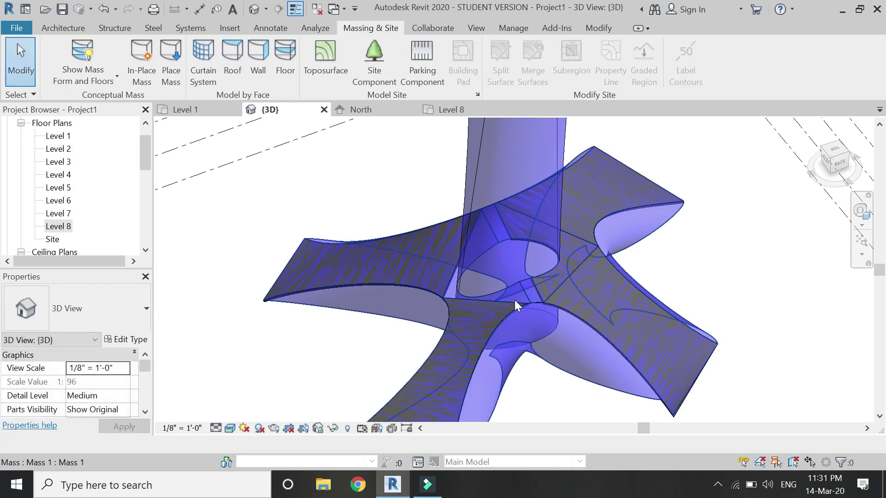
Add a wall by face on the central canopy surface on the opposite side of the tower base, unjoining the conflicting elements
left_click(258, 60)
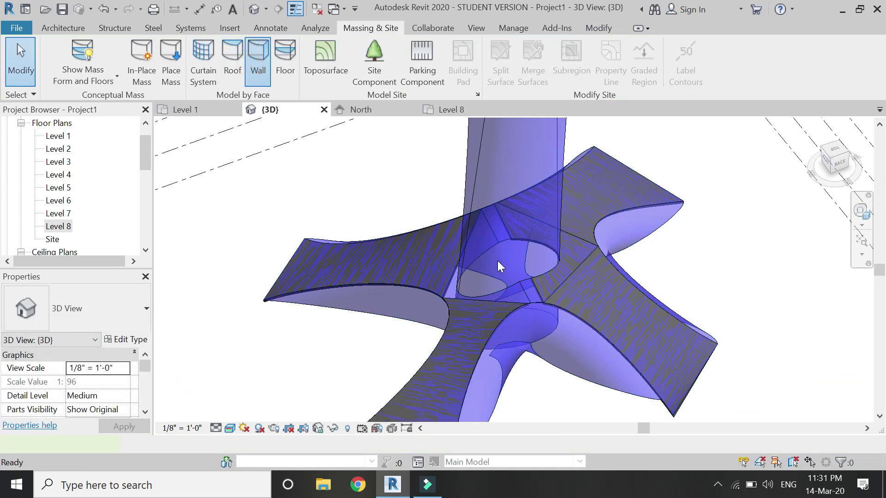
left_click(521, 295)
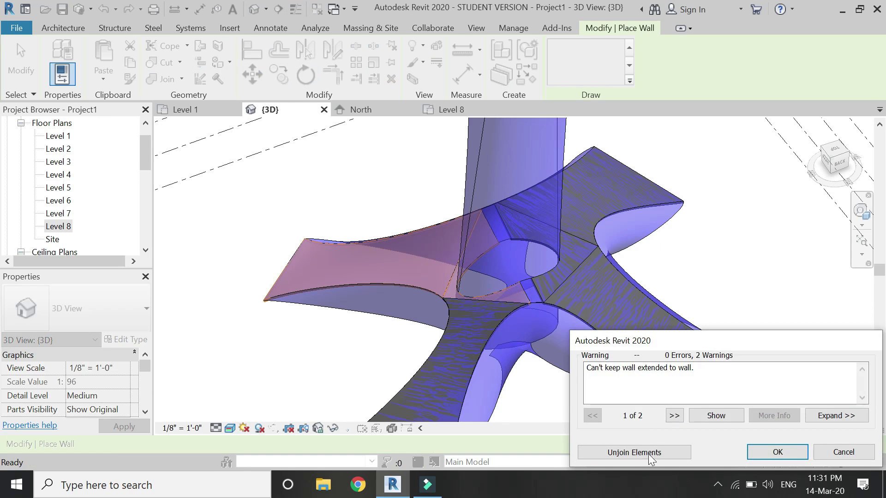
left_click(656, 453)
key("Escape")
key("Escape")
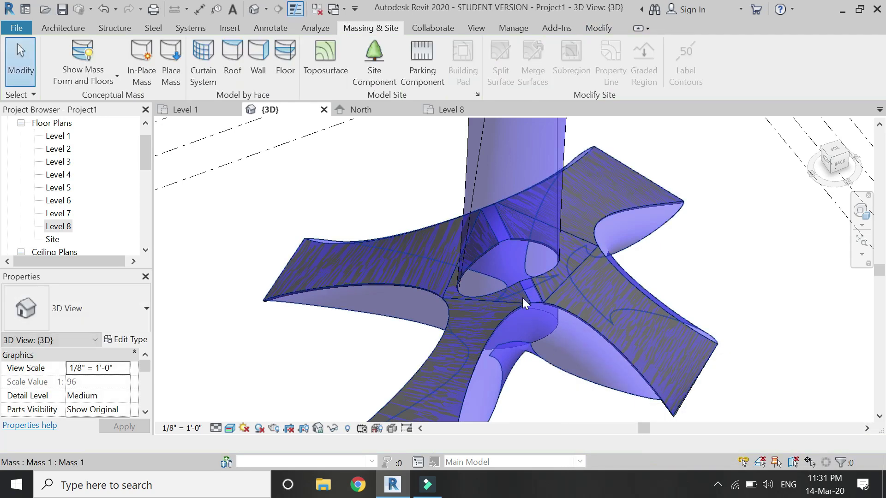
Cover the narrow central strip in front of the tower base with a wall by face, unjoining the conflicting elements
left_click(258, 60)
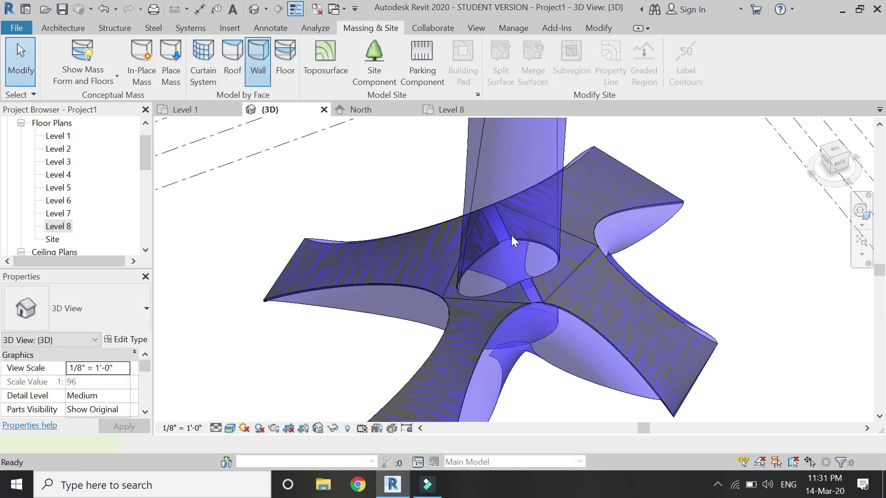
left_click(536, 299)
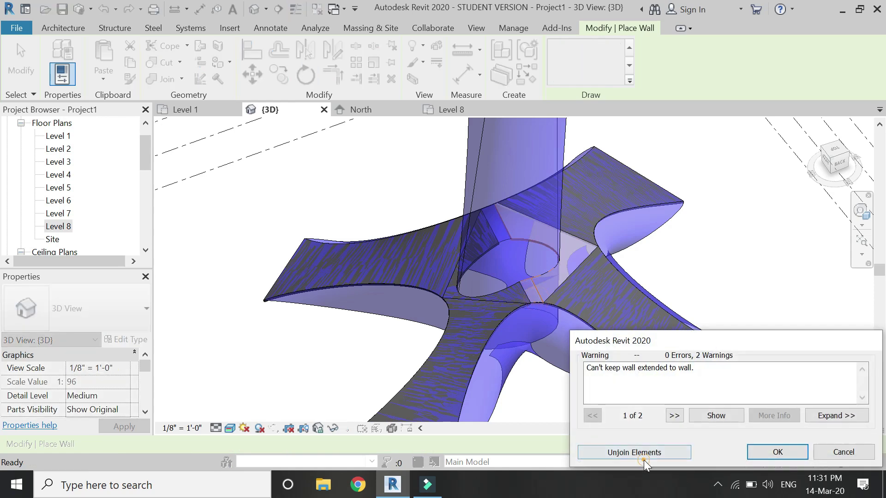
left_click(644, 454)
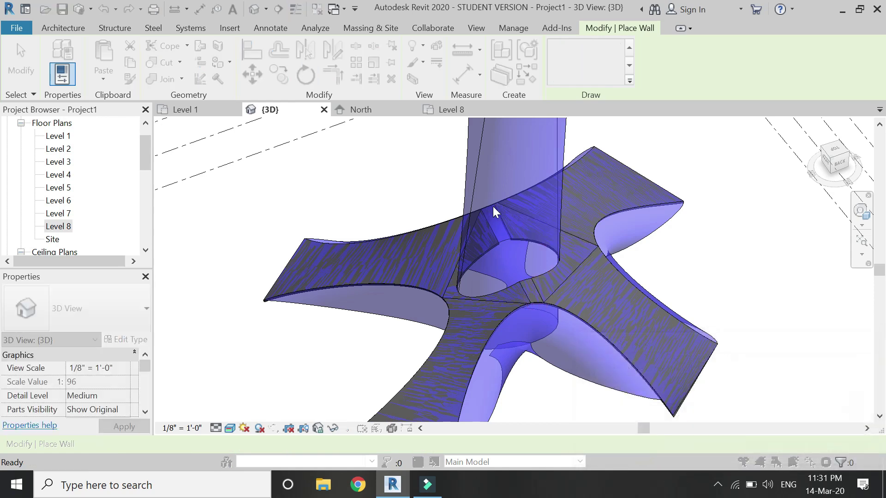
key("Escape")
key("Escape")
Cover the remaining narrow strip behind the tower base with a wall by face, unjoining the conflicting elements
left_click(258, 60)
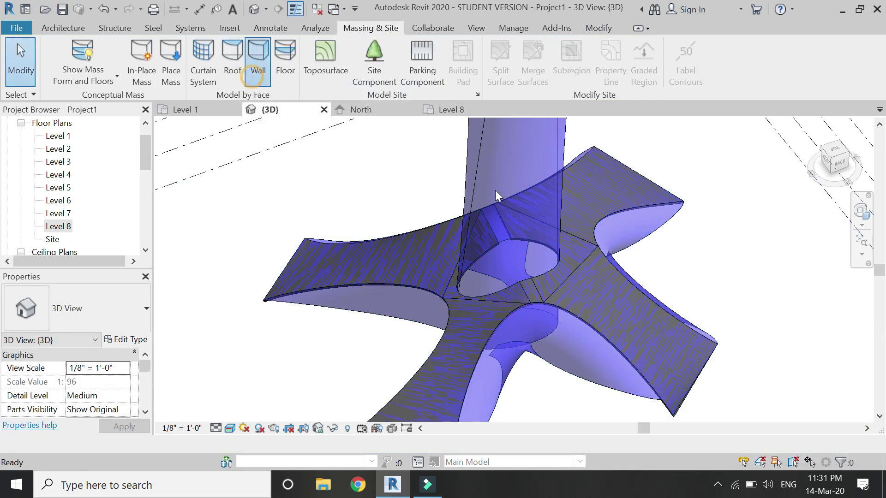
left_click(491, 209)
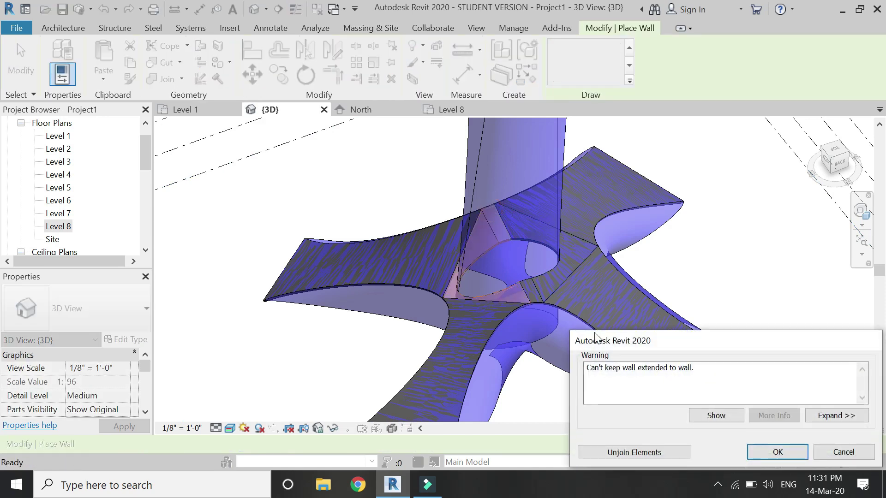
left_click(641, 454)
key("Escape")
key("Escape")
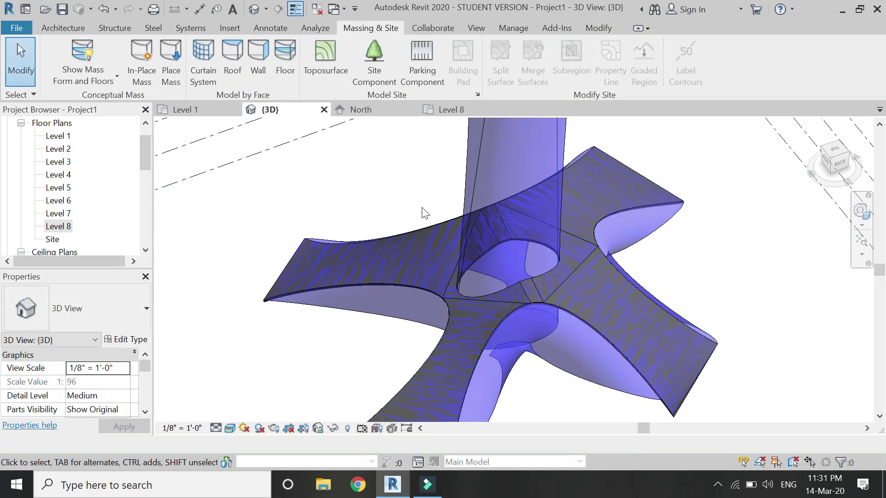
Create a 5' x 10' curtain system by face on the tower mass's side surface
middle_click_drag(401, 170, 507, 291, "shift")
scroll(505, 310, "down", 2)
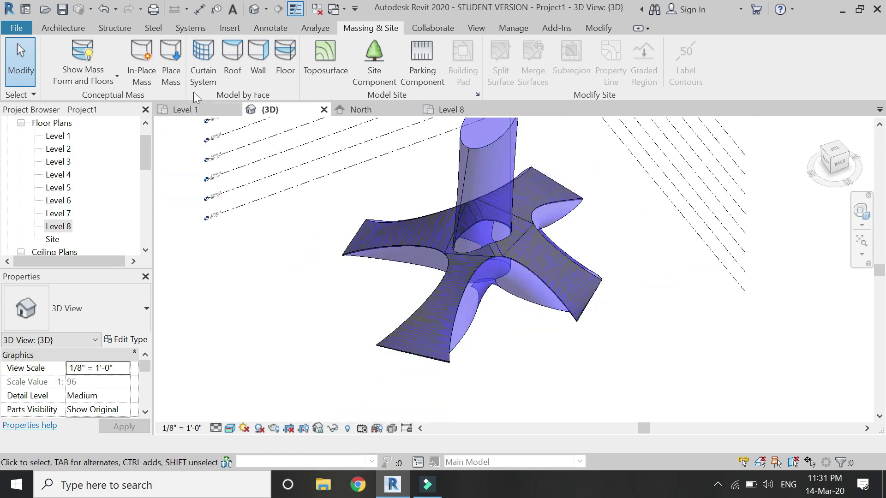
left_click(203, 62)
scroll(491, 306, "down", 1)
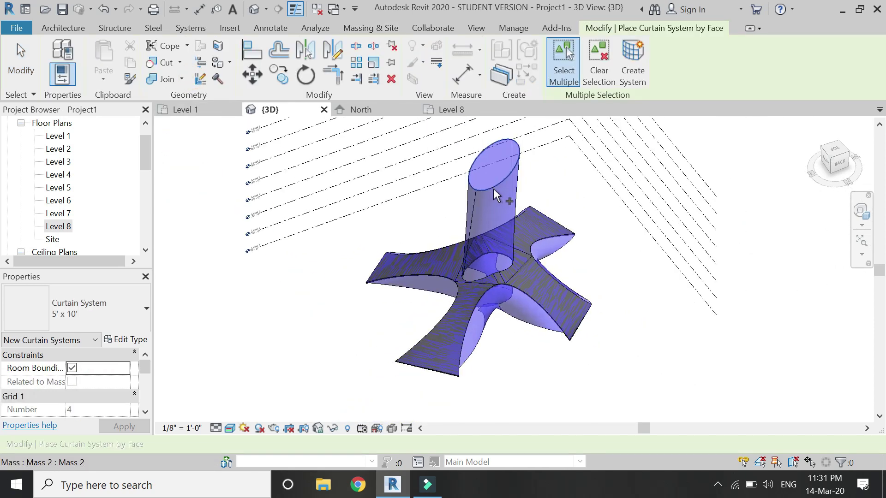
left_click(496, 196)
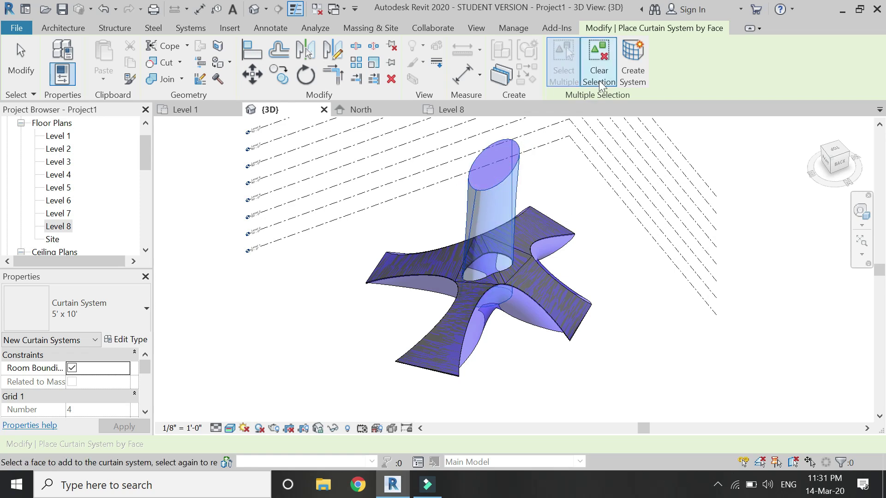
left_click(627, 63)
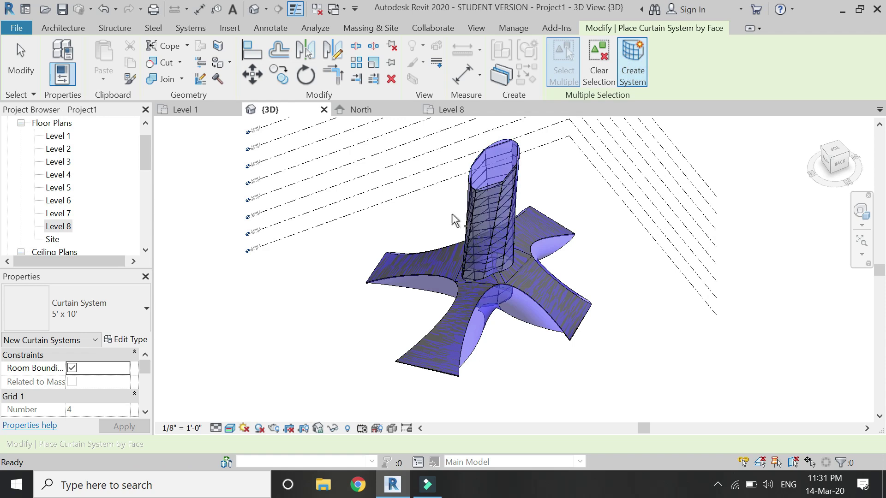
key("Escape")
Set the Grid 1 and Grid 2 spacing of the tower's curtain system type to 2' 0"
left_click(493, 187)
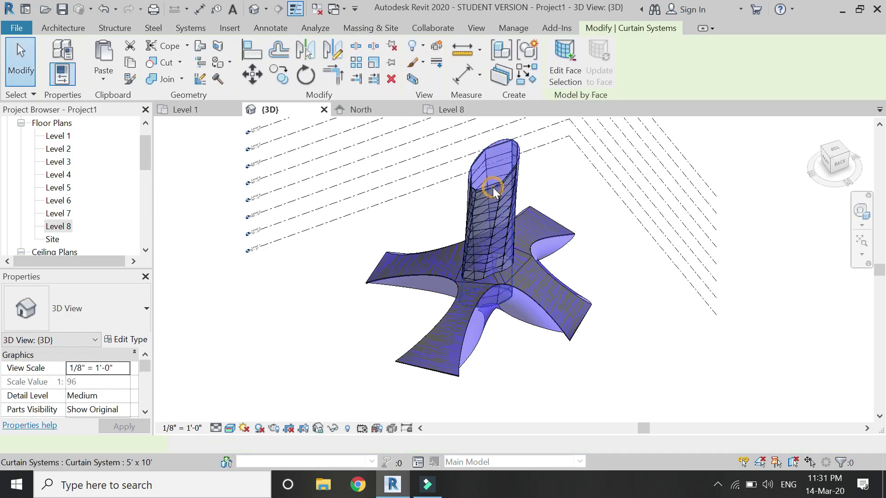
left_click(140, 339)
left_click(240, 238)
double_click(257, 238)
type("2'  0\"")
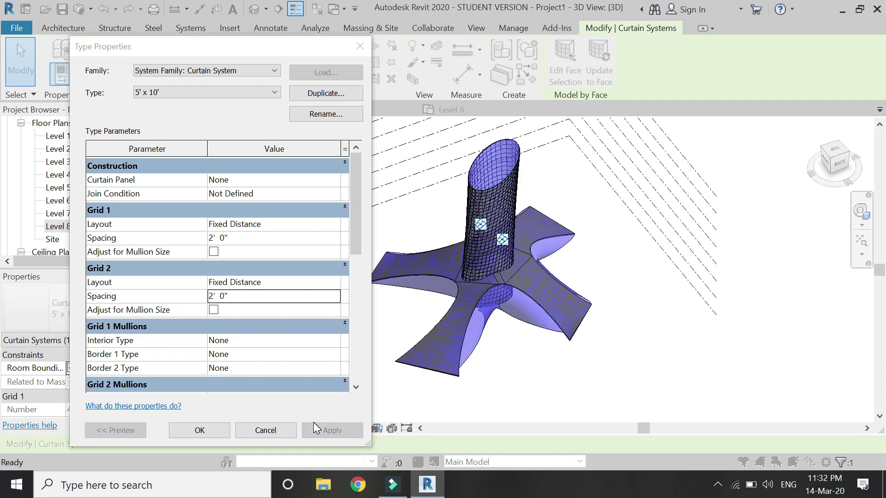
left_click(209, 432)
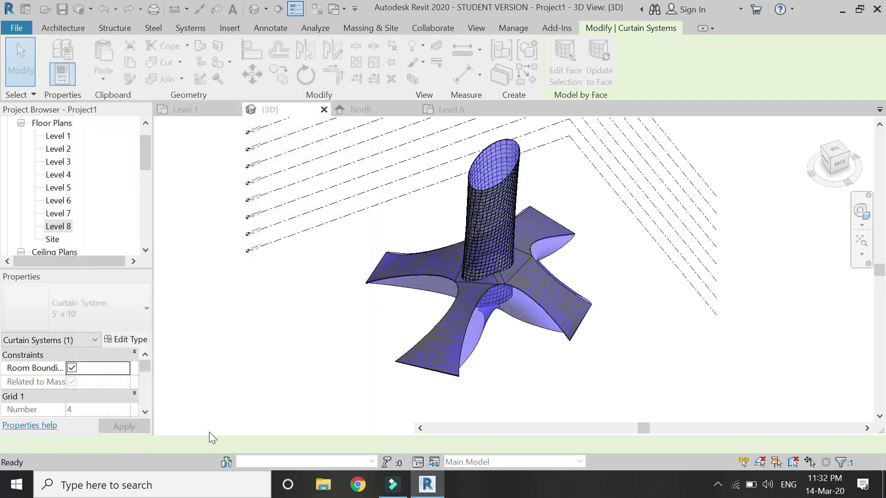
scroll(471, 317, "up", 3)
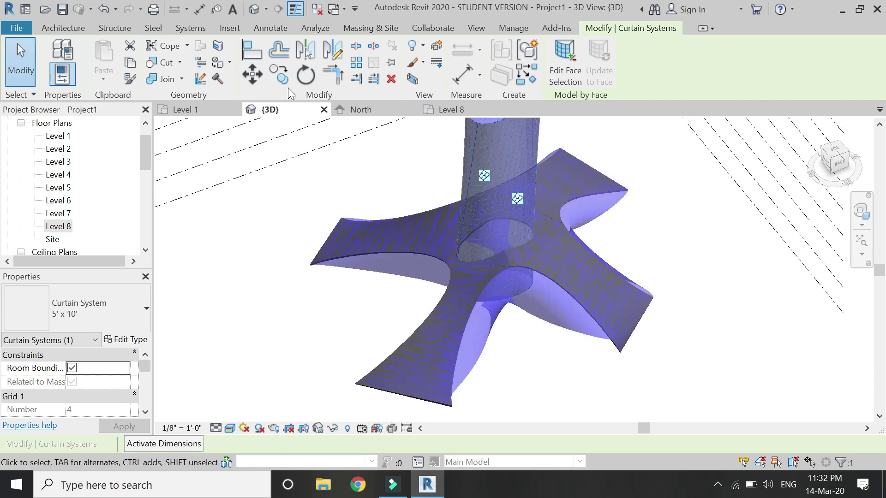
left_click(366, 27)
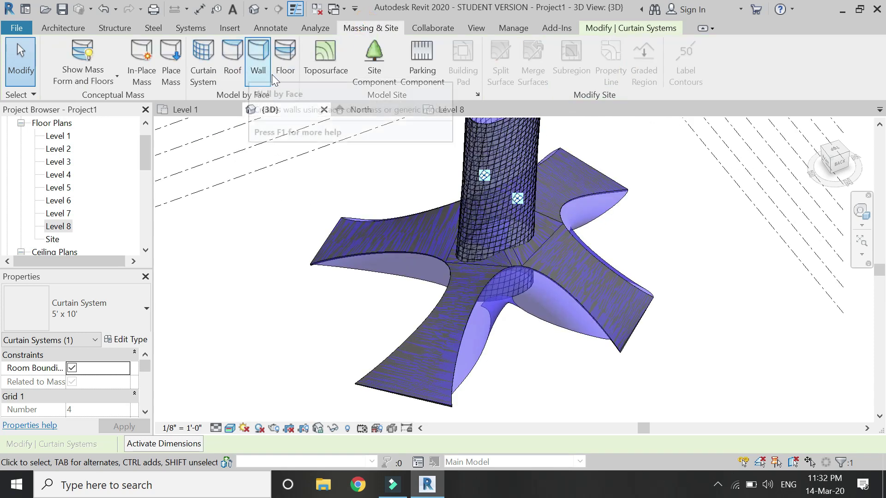
left_click(202, 76)
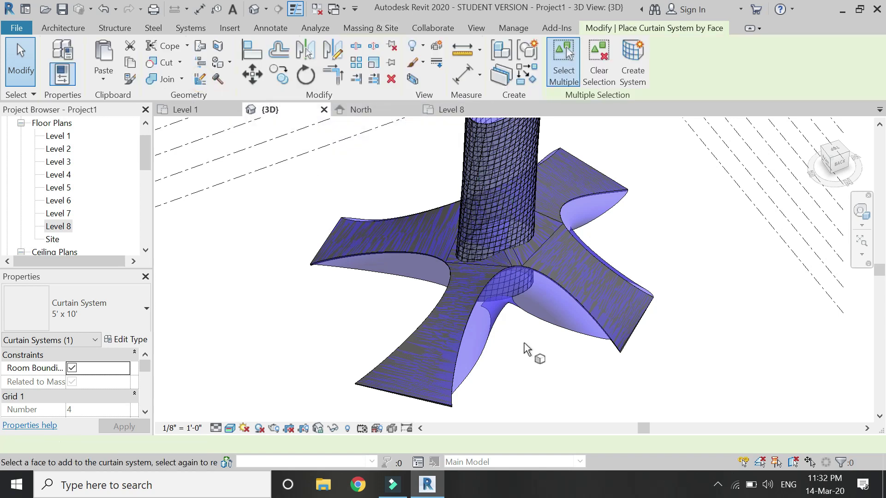
left_click(475, 368)
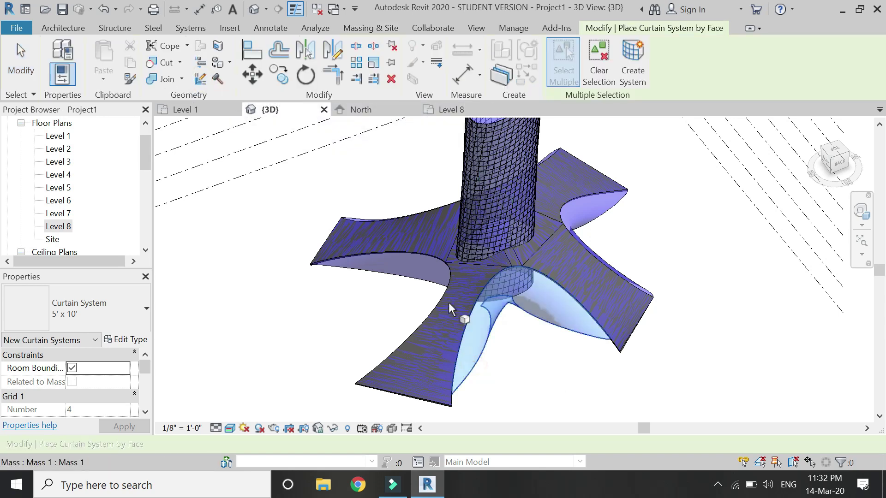
left_click(602, 216)
left_click(861, 211)
left_click_drag(780, 196, 452, 239)
left_click_drag(446, 292, 694, 329)
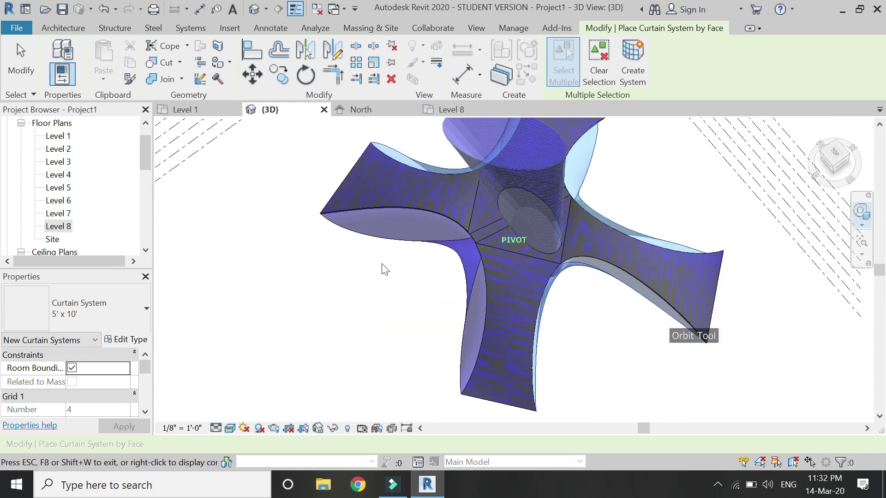
key("Escape")
key("Escape")
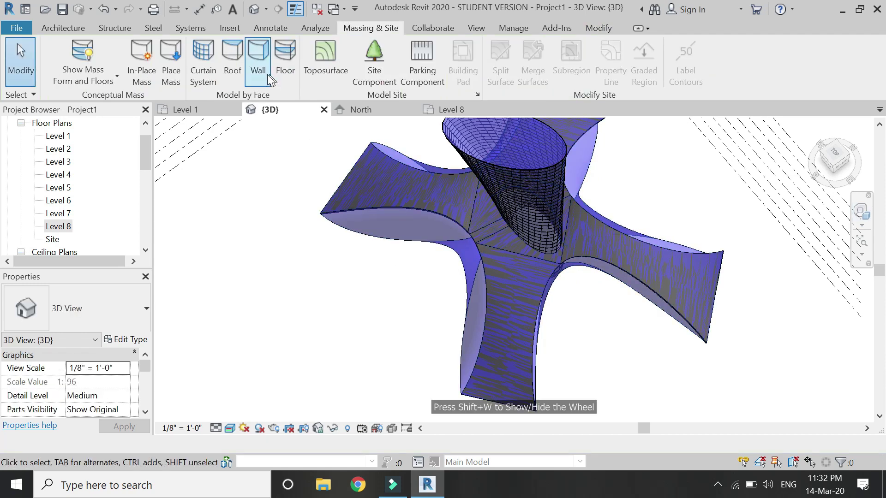
Create a curtain system by face on one curved arch side between two adjacent canopy arms
left_click(203, 64)
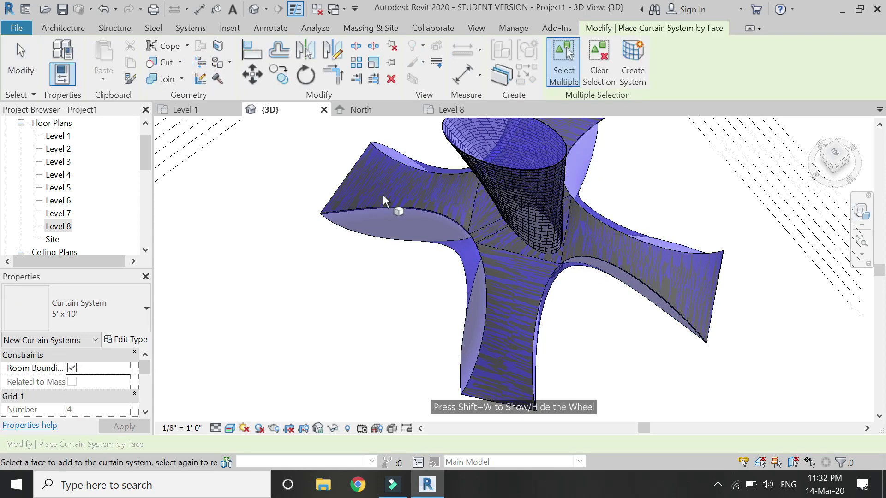
left_click(411, 241)
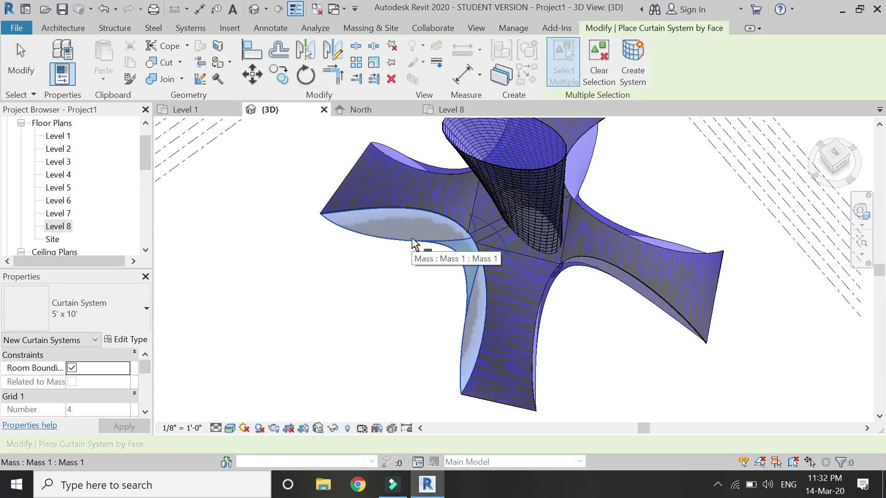
left_click(630, 60)
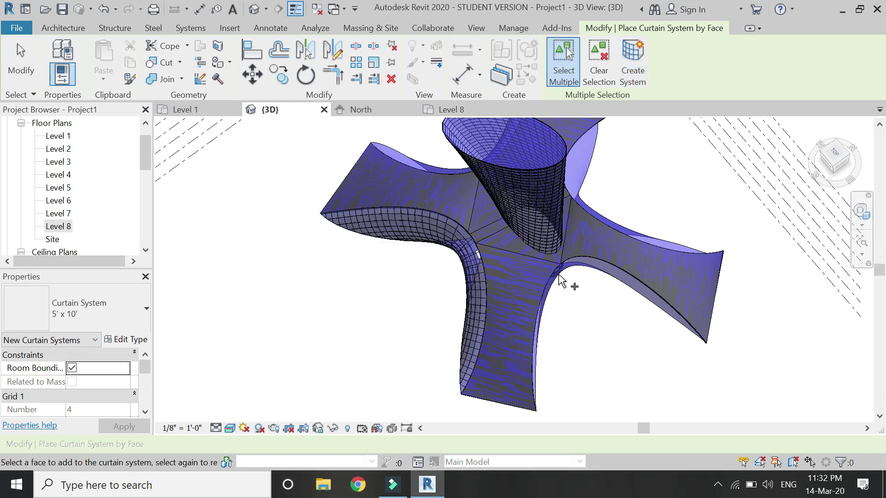
Create a curtain system by face covering the three remaining arch sides between the canopy arms
left_click(578, 269)
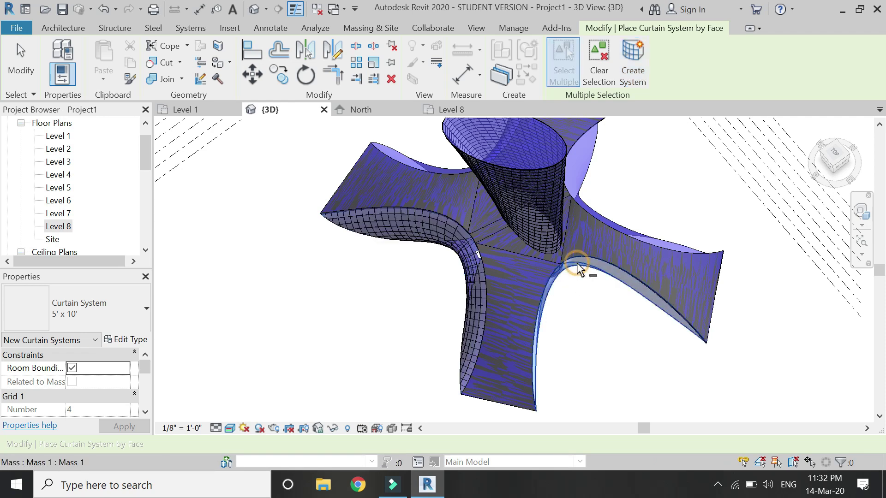
left_click(655, 240)
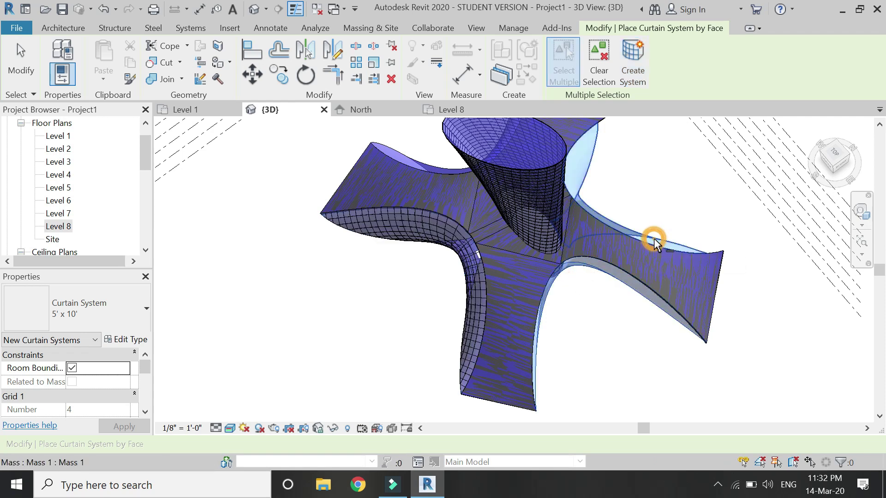
left_click(419, 165)
left_click(634, 67)
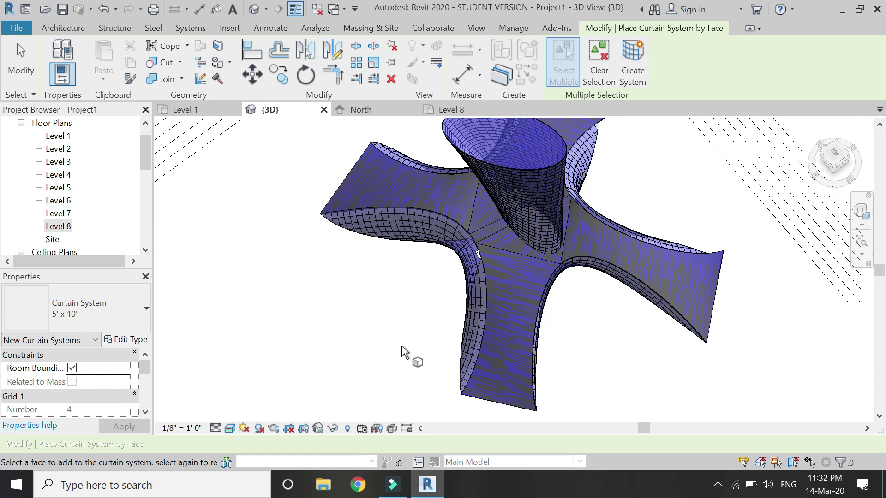
key("Escape")
key("Escape")
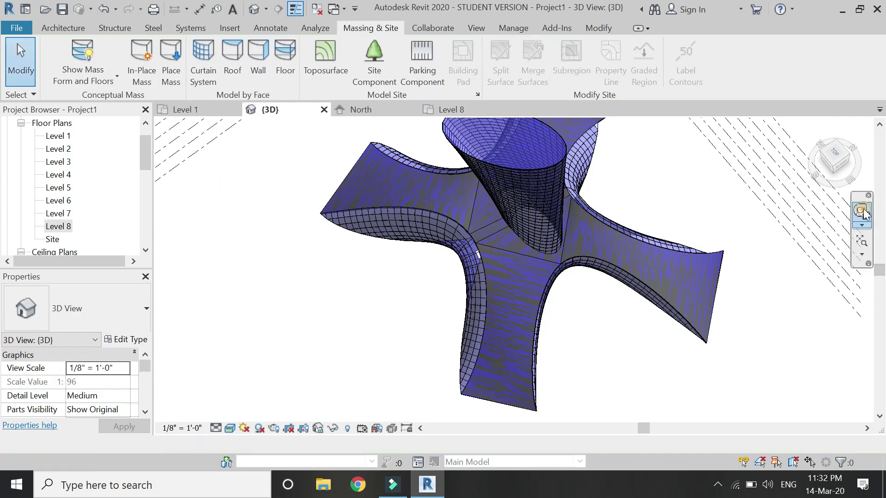
Add mass floors to the tower mass at Level 1 through Level 7
left_click(861, 212)
left_click_drag(703, 191, 532, 228)
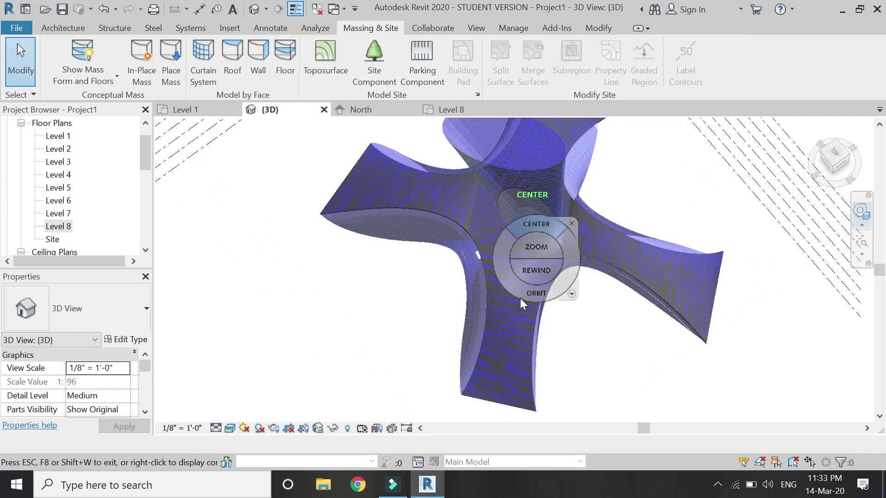
left_click_drag(519, 298, 595, 240)
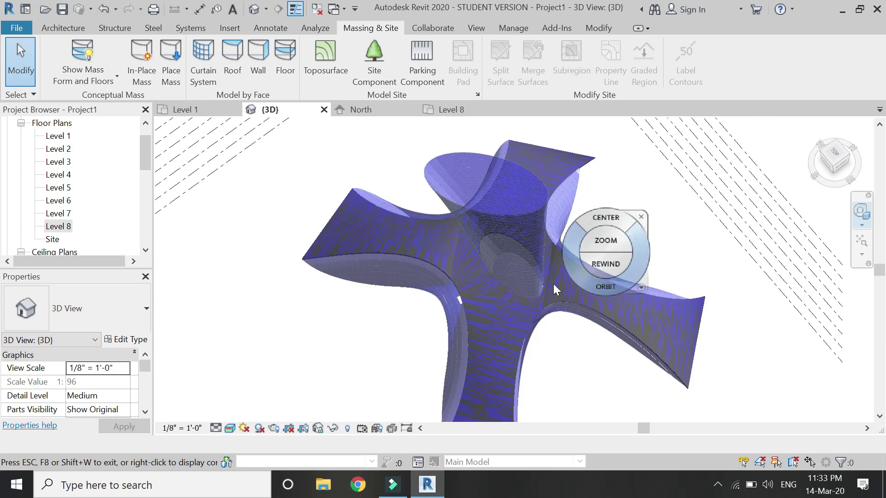
left_click_drag(478, 320, 585, 259)
key("Escape")
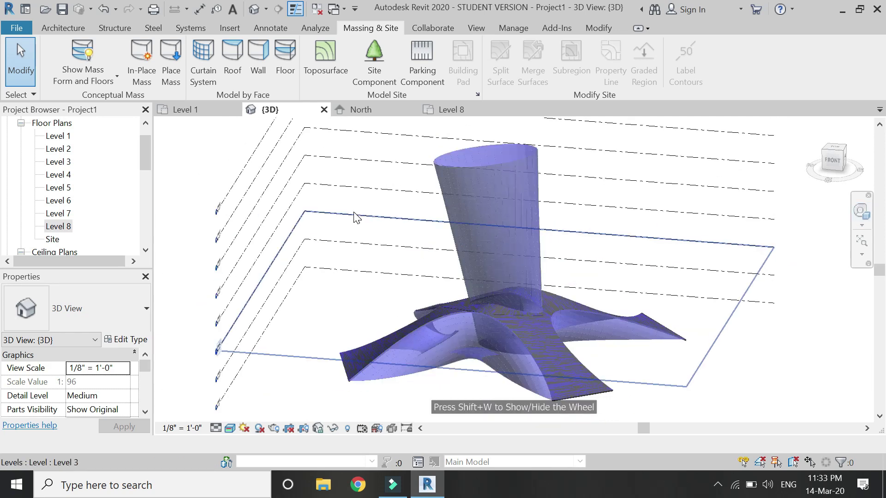
left_click(495, 184)
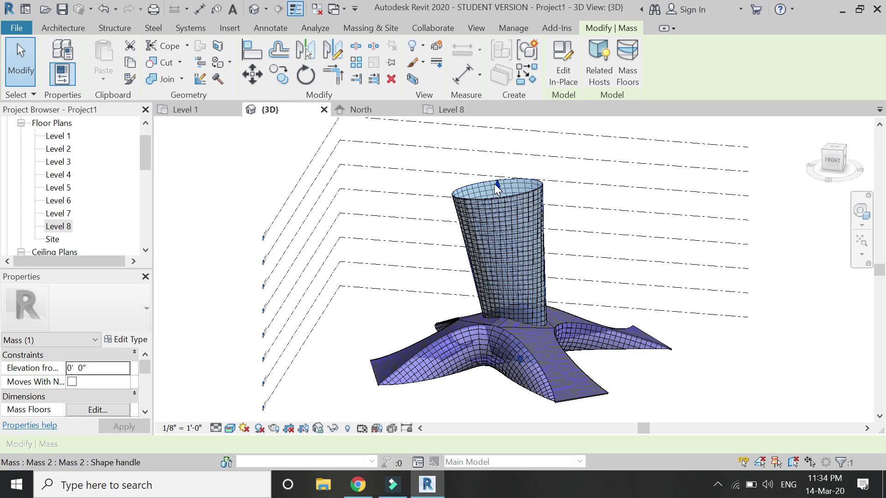
left_click(632, 74)
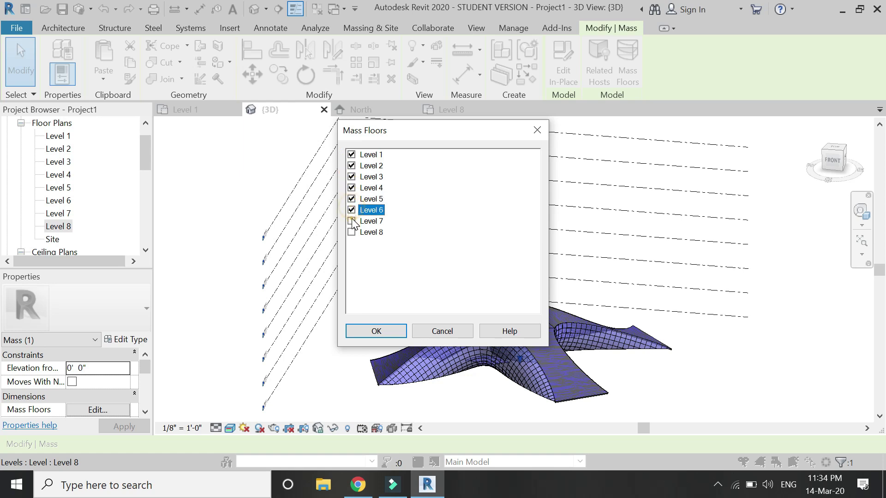
left_click(387, 331)
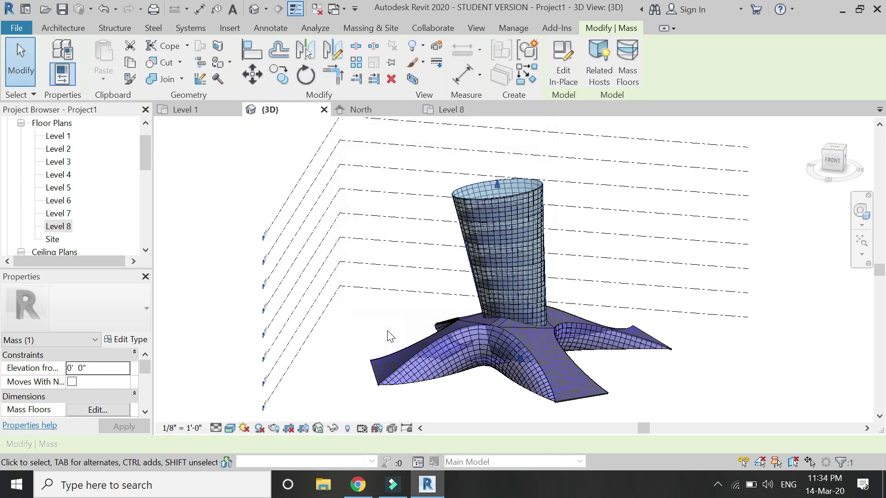
left_click(358, 319)
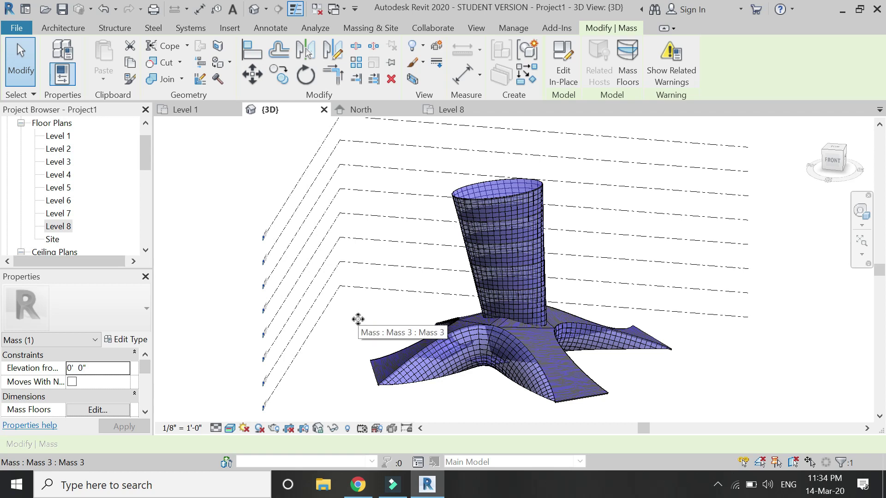
Create a Generic - 12" roof by face on the tower's elliptical top, referenced to Level 8
scroll(479, 178, "up", 1)
left_click(369, 28)
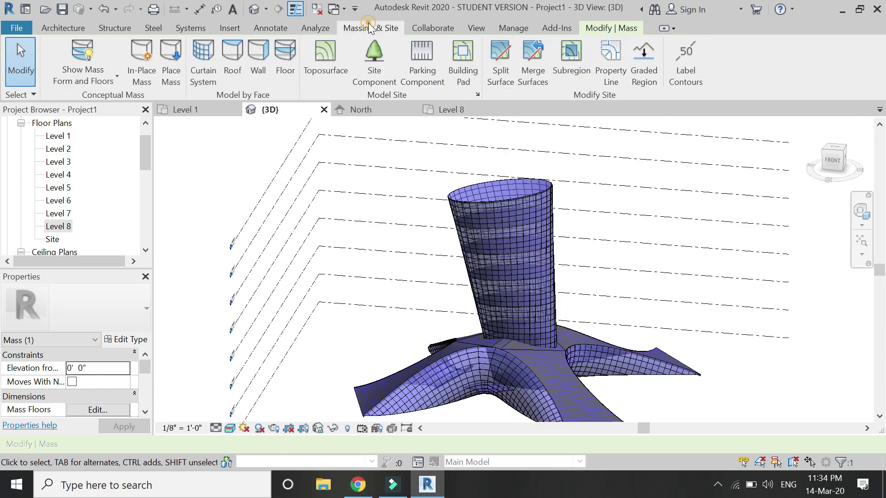
left_click(230, 77)
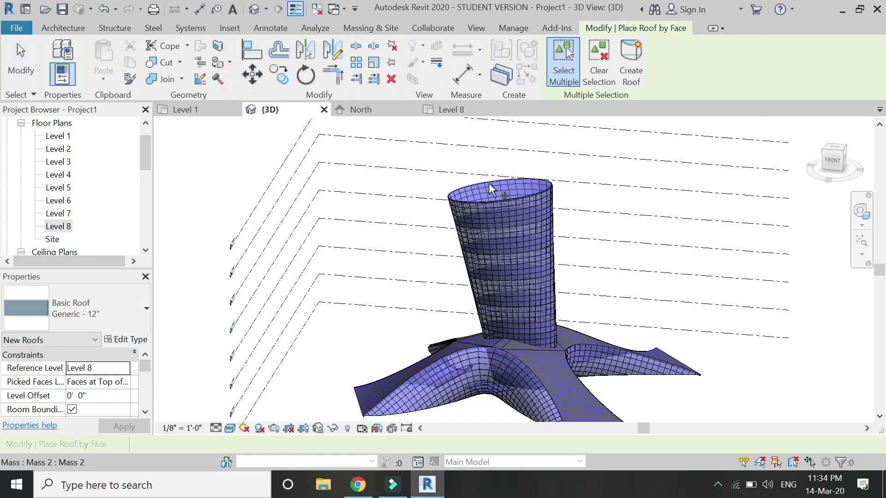
left_click(489, 183)
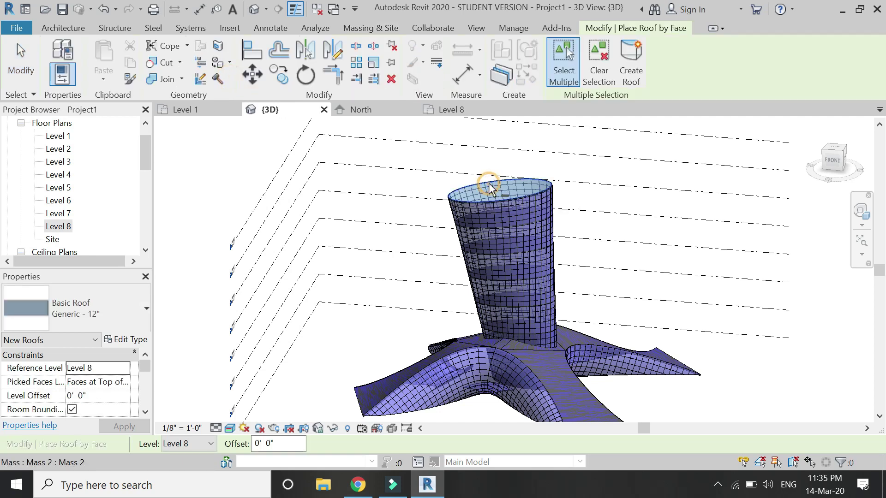
left_click(632, 59)
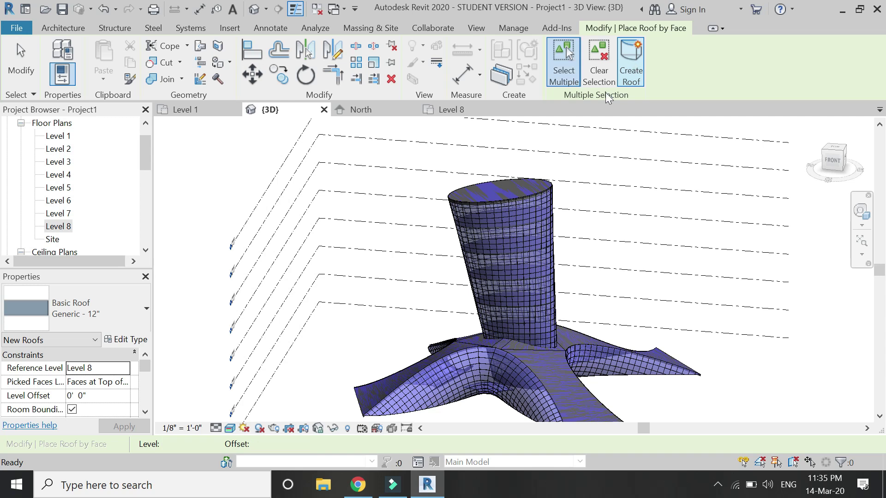
Create Generic - 12" floors by face on the tower's Level 4 to Level 7 mass floors and the lower mass floors beneath the canopy
scroll(478, 136, "down", 2)
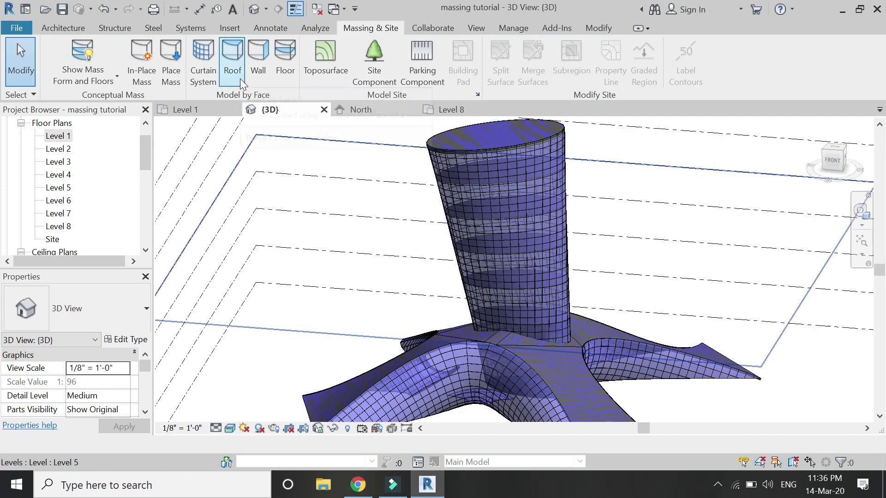
left_click(286, 59)
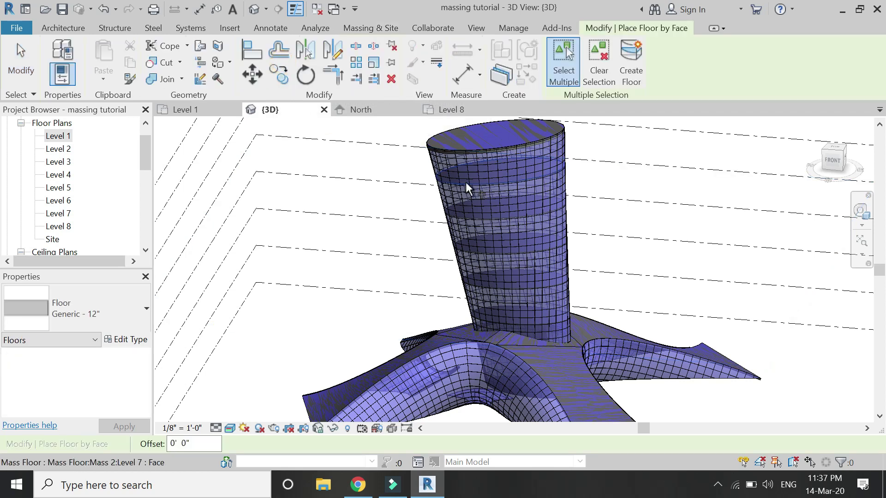
left_click(106, 321)
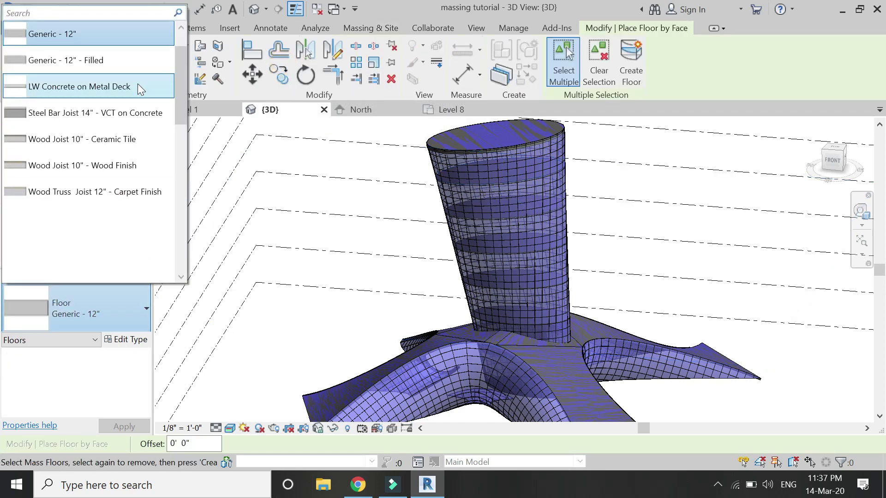
left_click(351, 138)
scroll(527, 178, "up", 2)
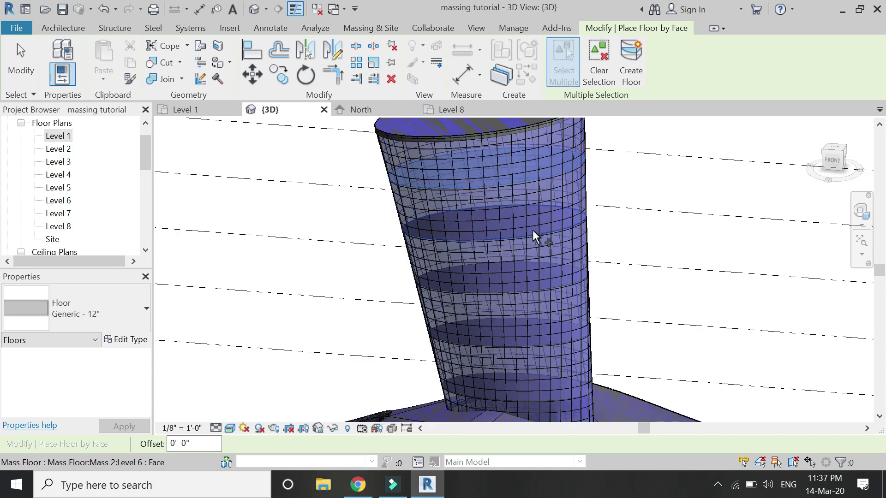
left_click(532, 231)
left_click(534, 284)
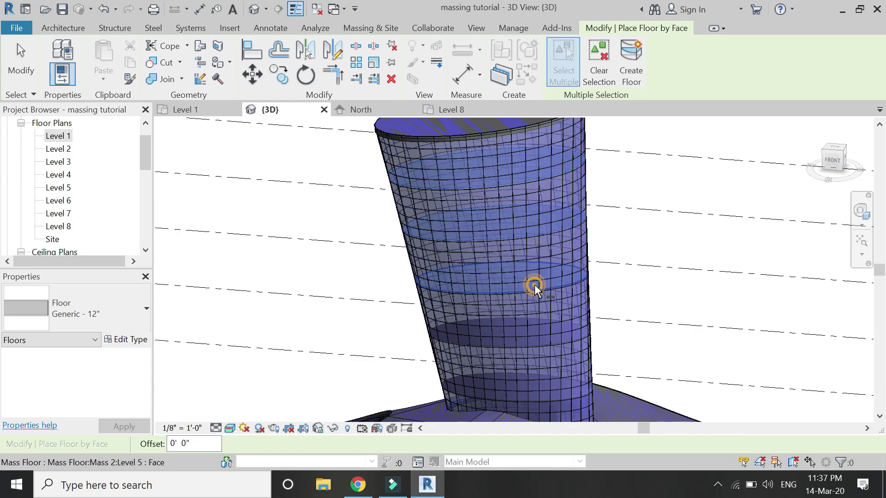
left_click(539, 340)
scroll(535, 229, "down", 3)
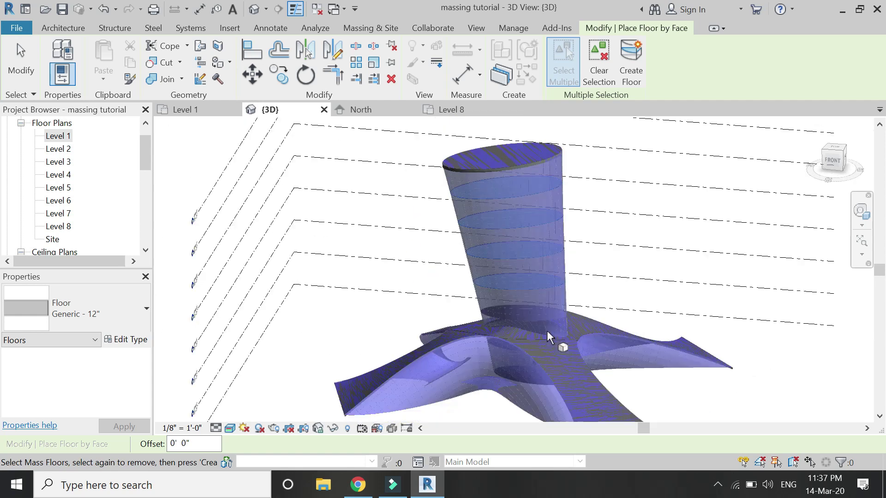
scroll(546, 350, "up", 3)
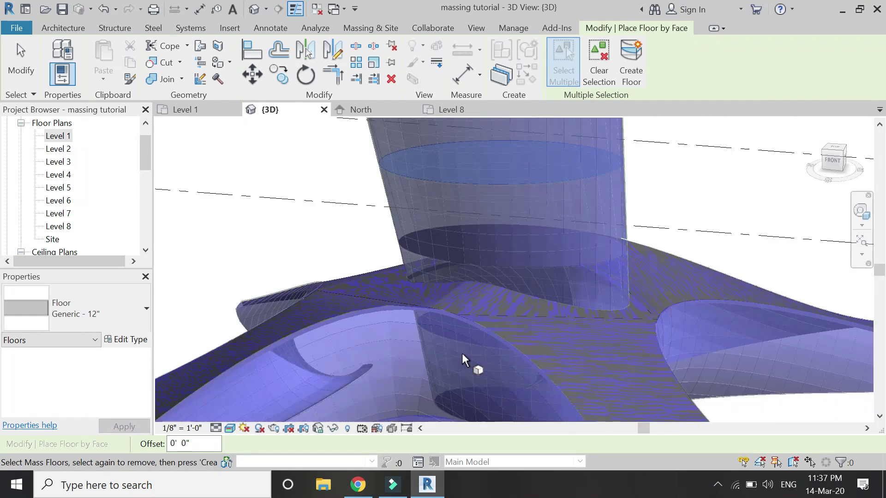
scroll(462, 353, "up", 2)
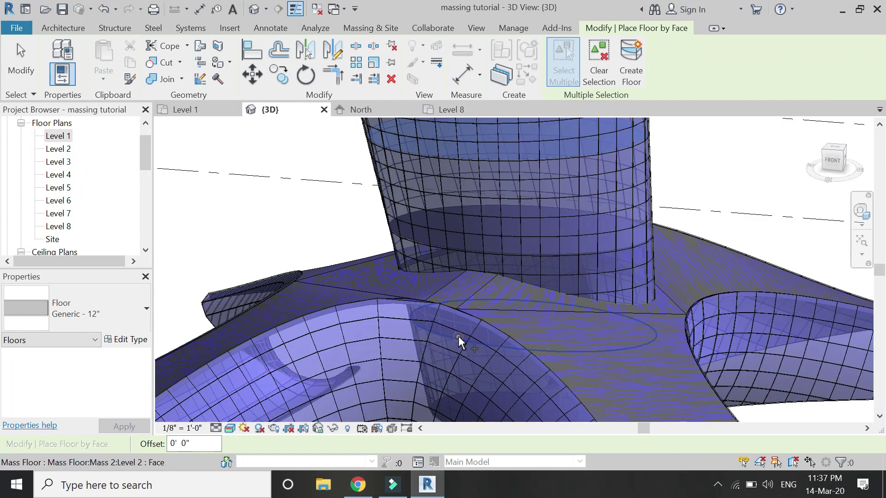
middle_click_drag(526, 203, 503, 381, "shift")
middle_click_drag(547, 304, 548, 304, "shift")
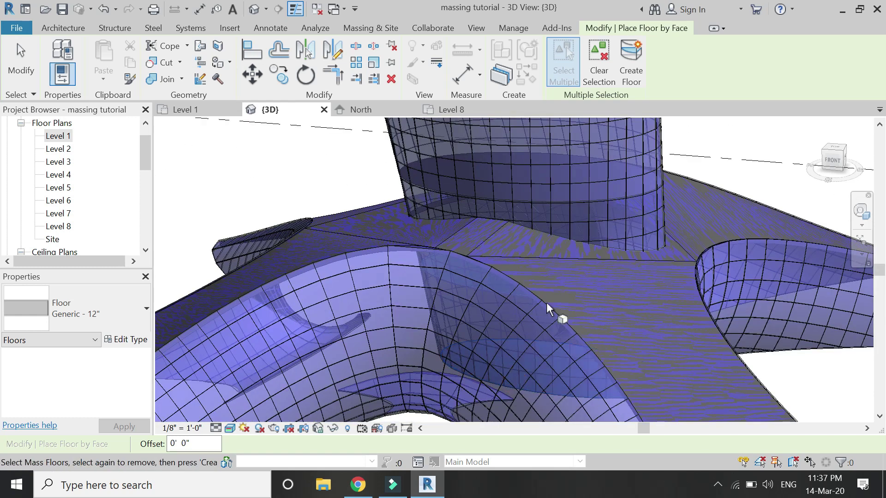
left_click(628, 59)
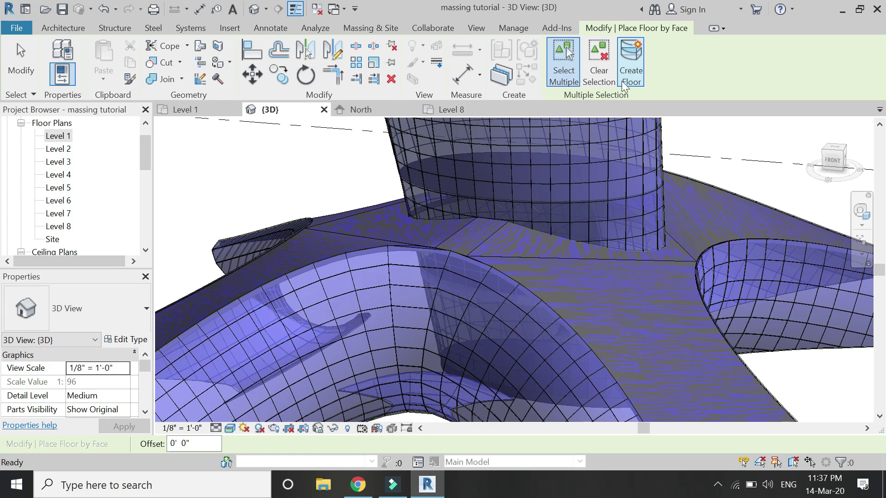
Create a Generic - 12" floor by face on the remaining Level 3 mass floor at the tower's base
scroll(598, 316, "down", 2)
scroll(544, 248, "up", 5)
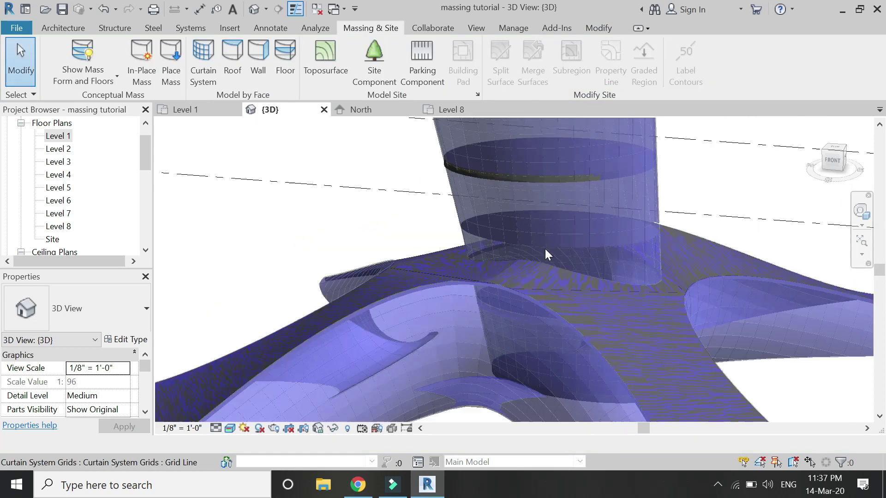
left_click(286, 60)
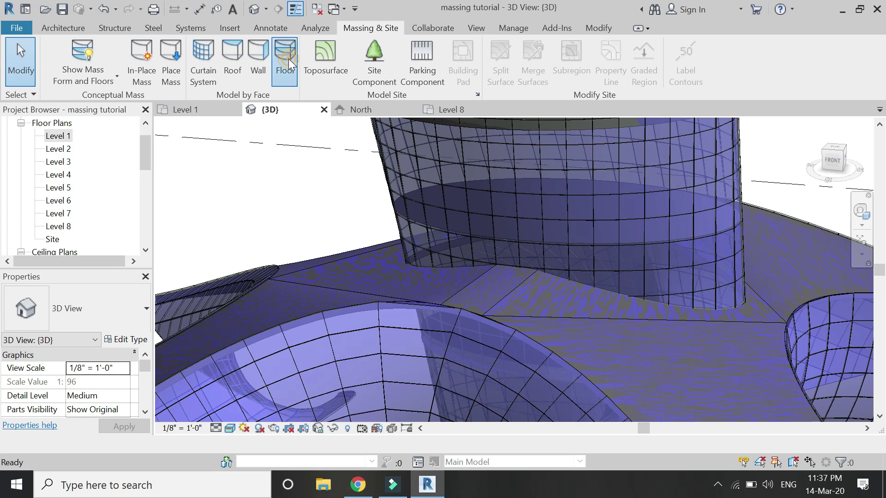
left_click(433, 221)
left_click(643, 59)
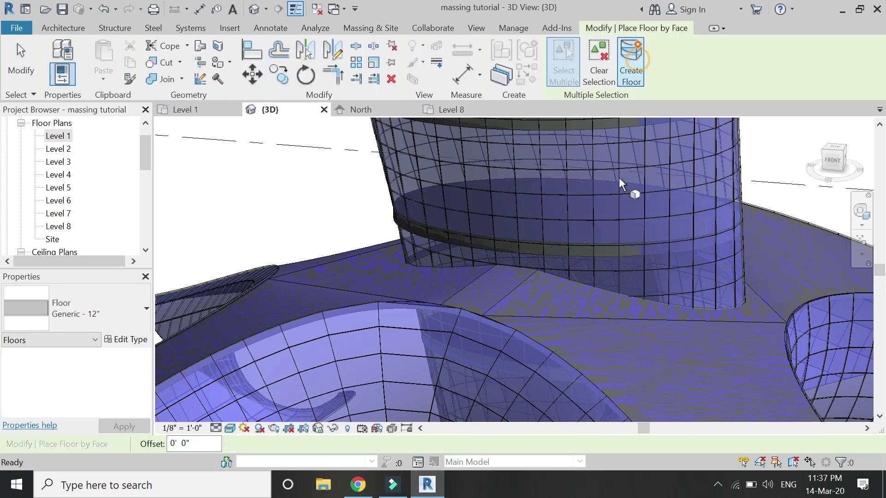
scroll(546, 299, "down", 5)
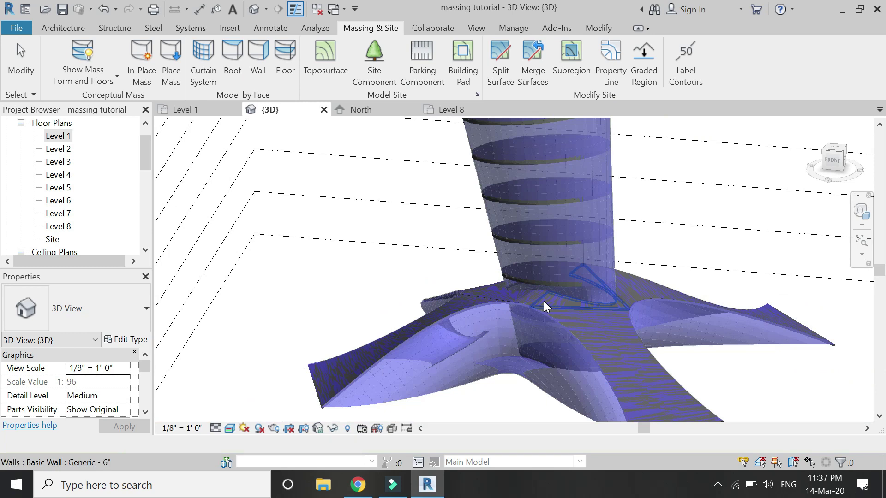
Hide the mass forms by switching the mass display to Show Mass by View Settings
scroll(515, 372, "down", 2)
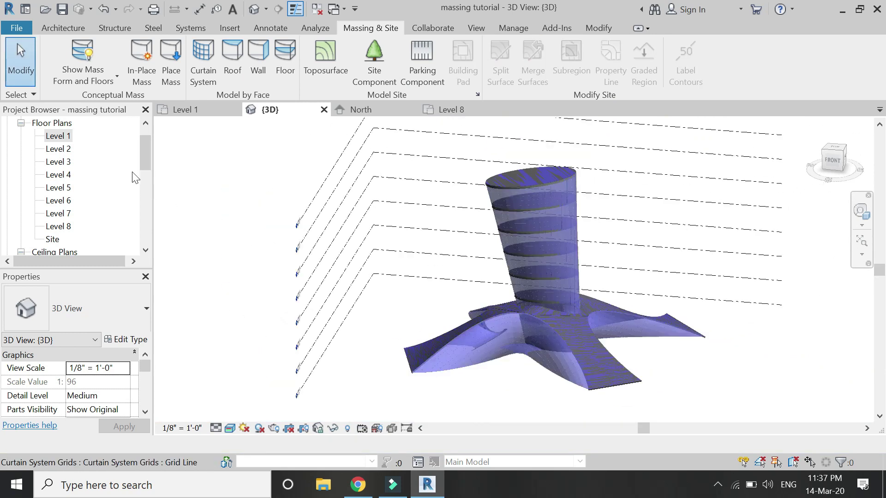
left_click(83, 77)
key("Escape")
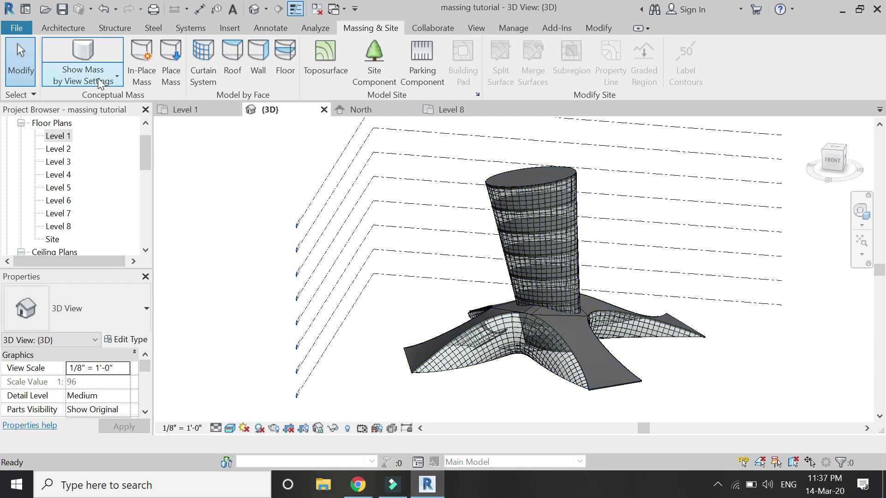
scroll(582, 289, "up", 1)
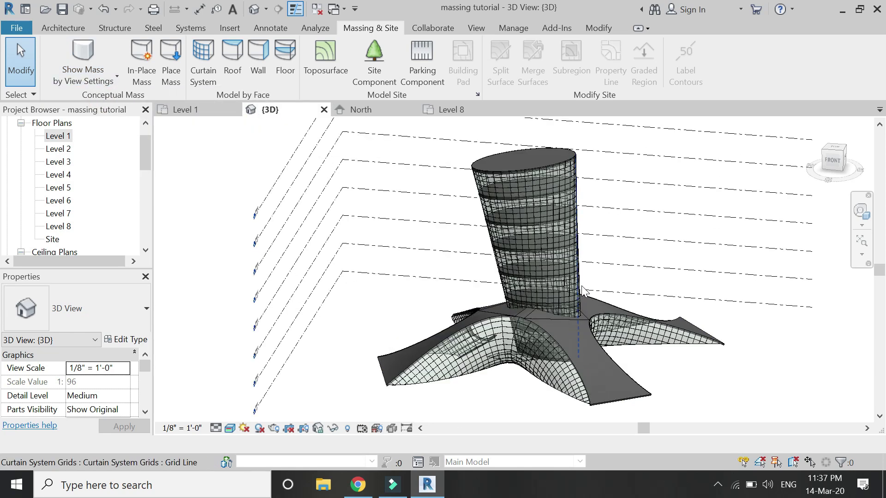
Orbit around the finished building to examine the tower and canopy from above and from several sides
left_click(861, 212)
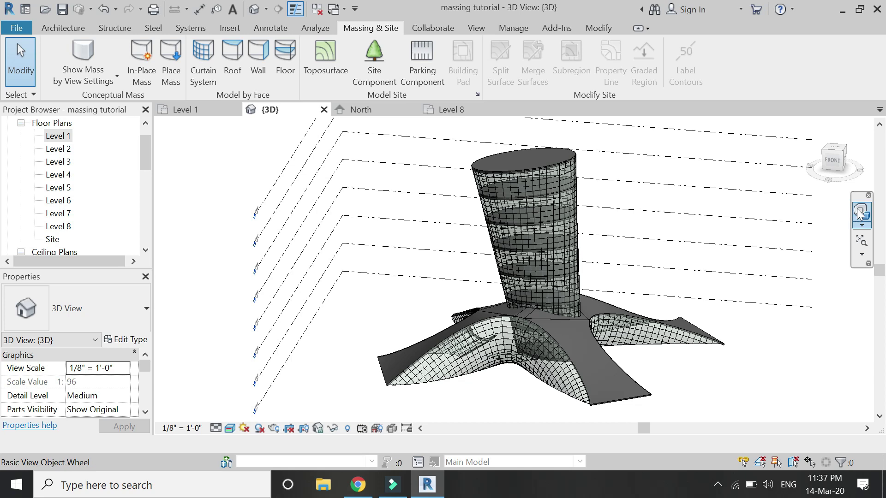
left_click_drag(763, 207, 472, 323)
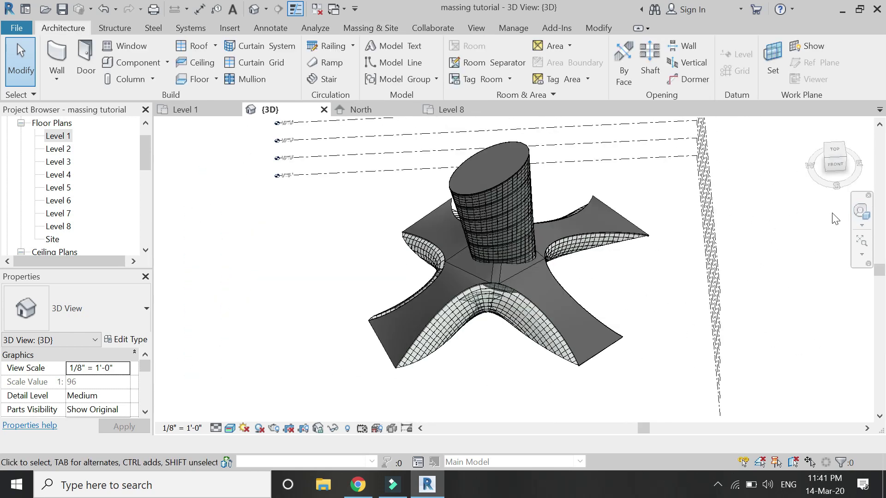
left_click(861, 211)
left_click_drag(831, 208, 506, 257)
left_click_drag(531, 329, 375, 307)
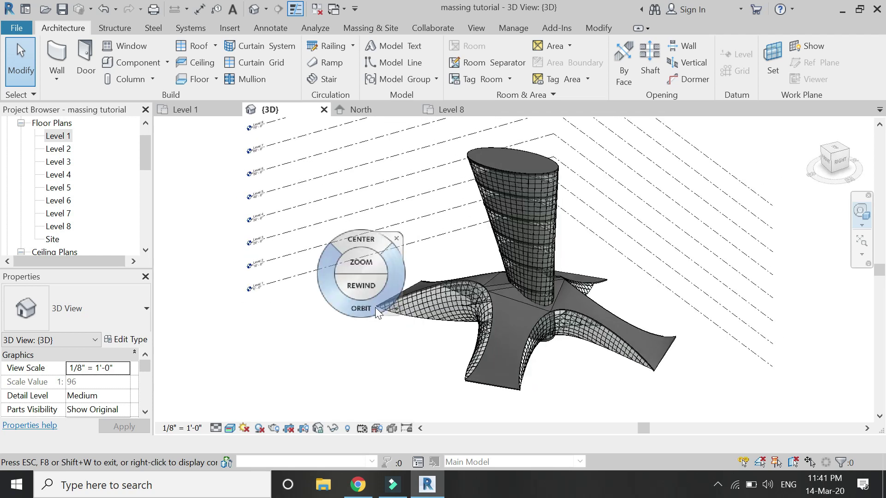
key("Escape")
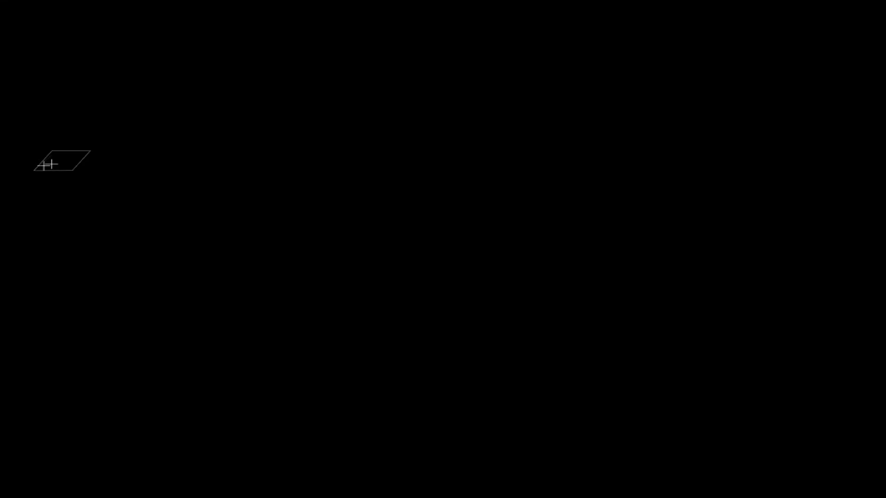